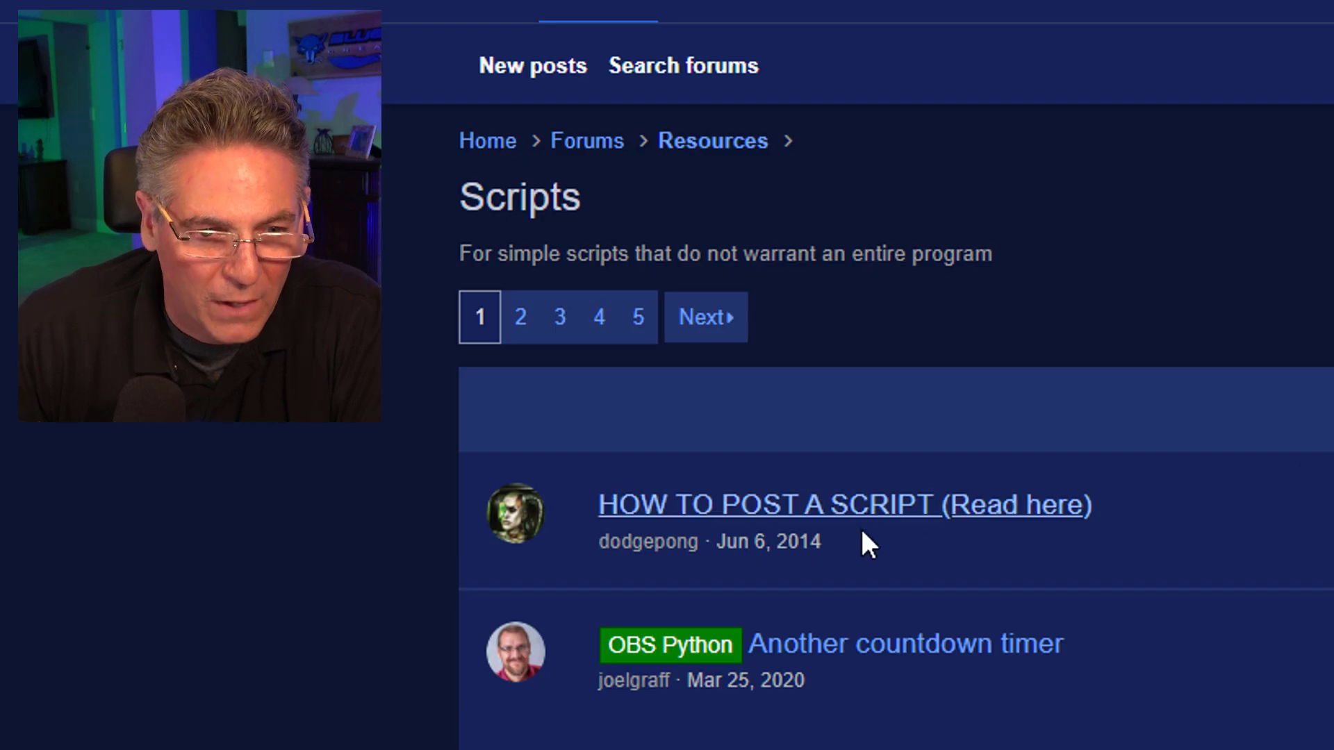
# Find the OBS Lua script "Datetime digital clock" in the Scripts forum list and open its thread.
pyautogui.scroll(-10, 949, 549)
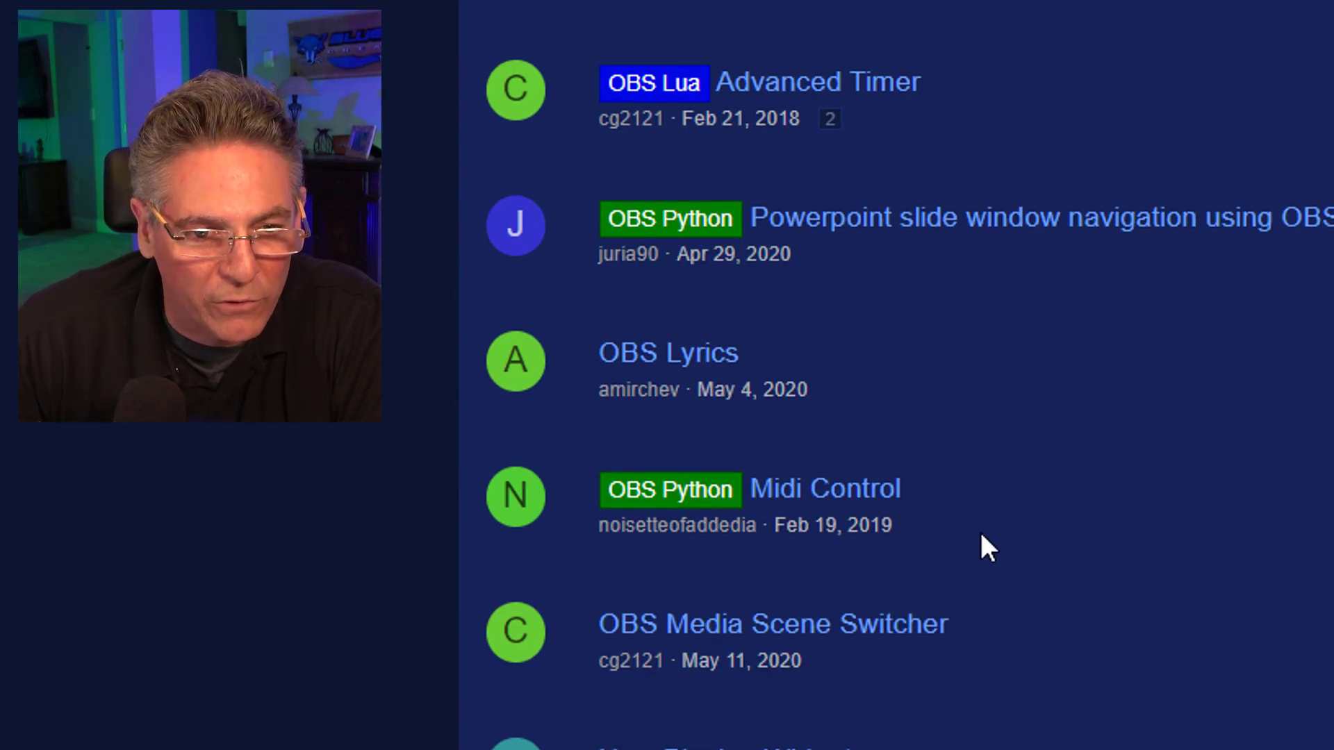
pyautogui.scroll(-6, 981, 544)
pyautogui.scroll(-4, 1198, 542)
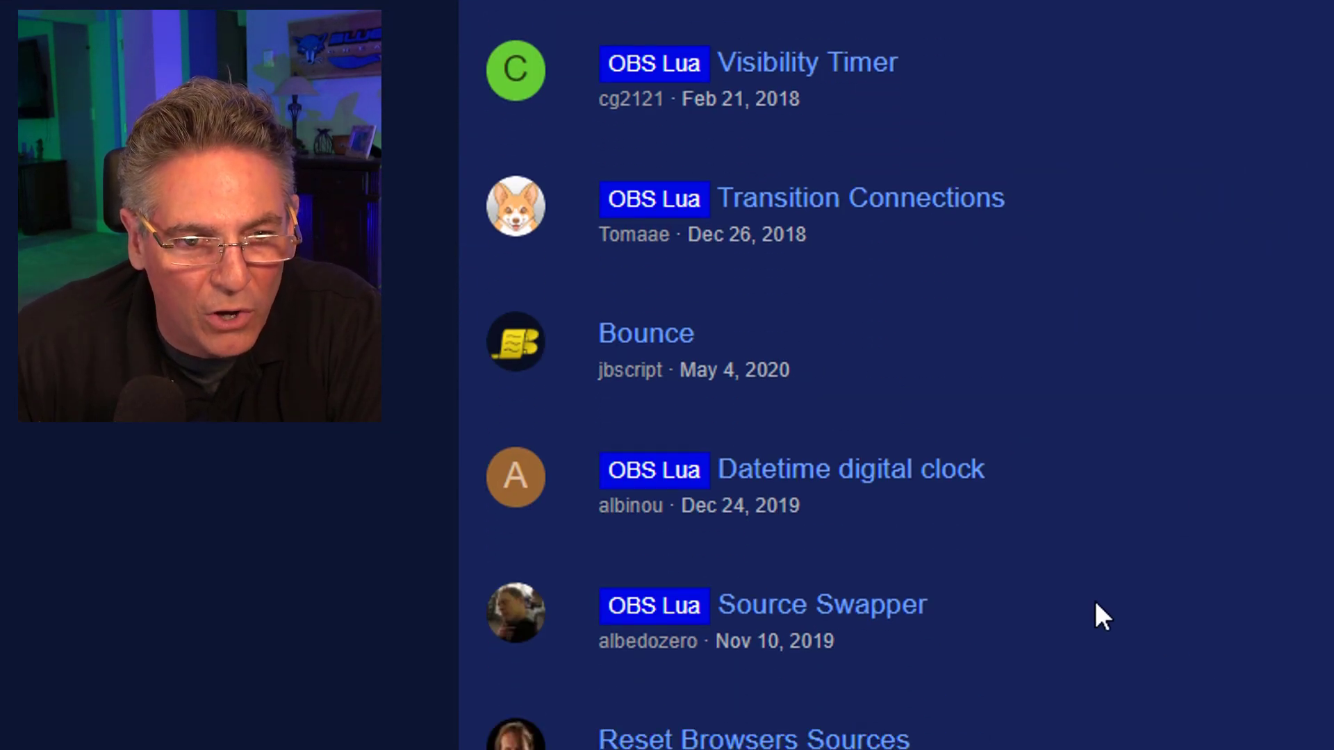
pyautogui.scroll(-9, 1095, 618)
pyautogui.scroll(3, 1094, 619)
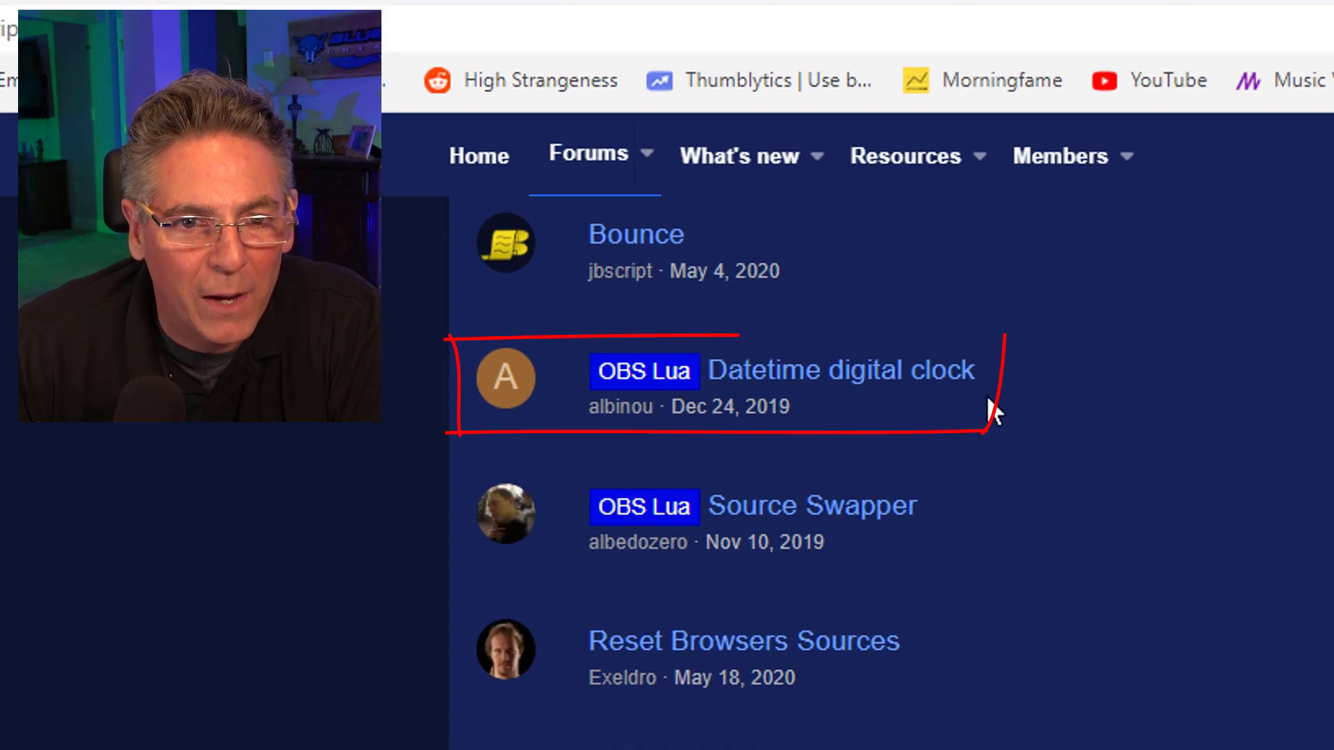
pyautogui.moveTo(1000, 386); pyautogui.dragTo(704, 373)
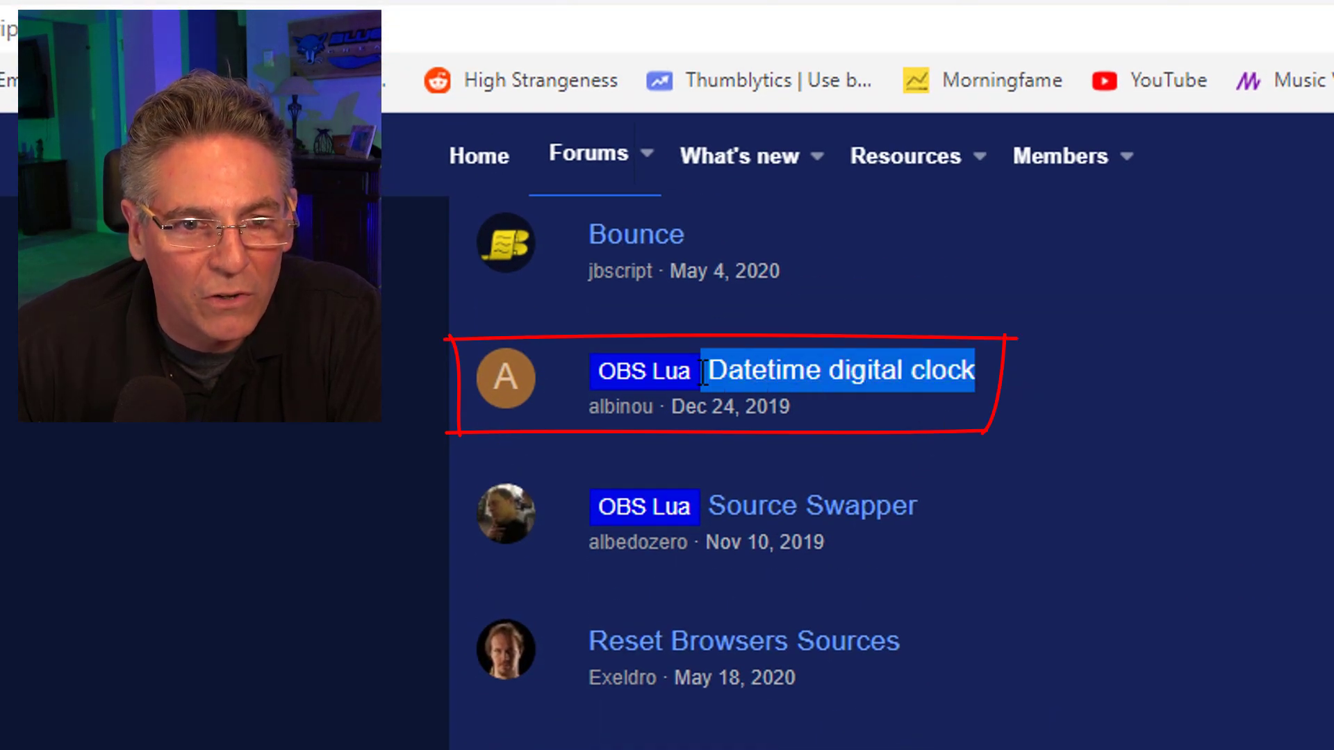
pyautogui.click(869, 431)
pyautogui.click(856, 381)
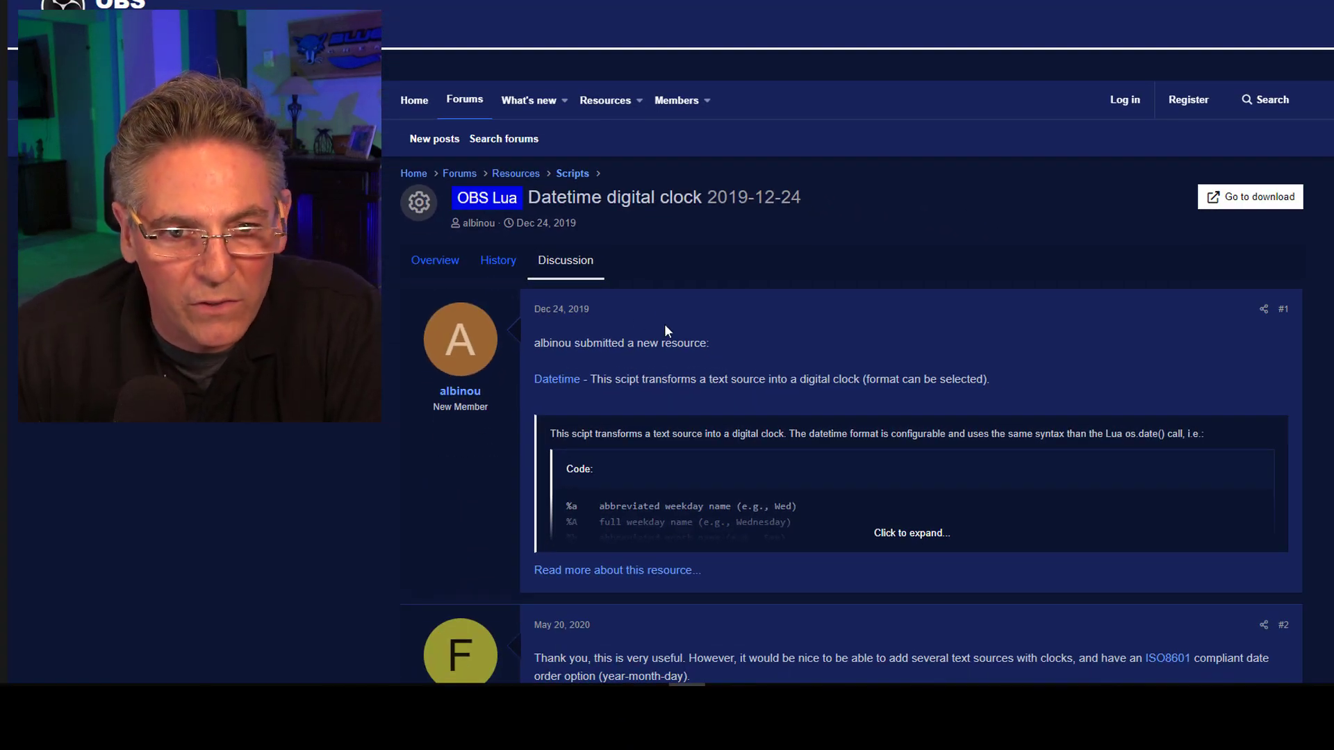
# Expand the quoted script description and examine the date and time format codes it supports.
pyautogui.scroll(-3, 669, 324)
pyautogui.scroll(2, 790, 343)
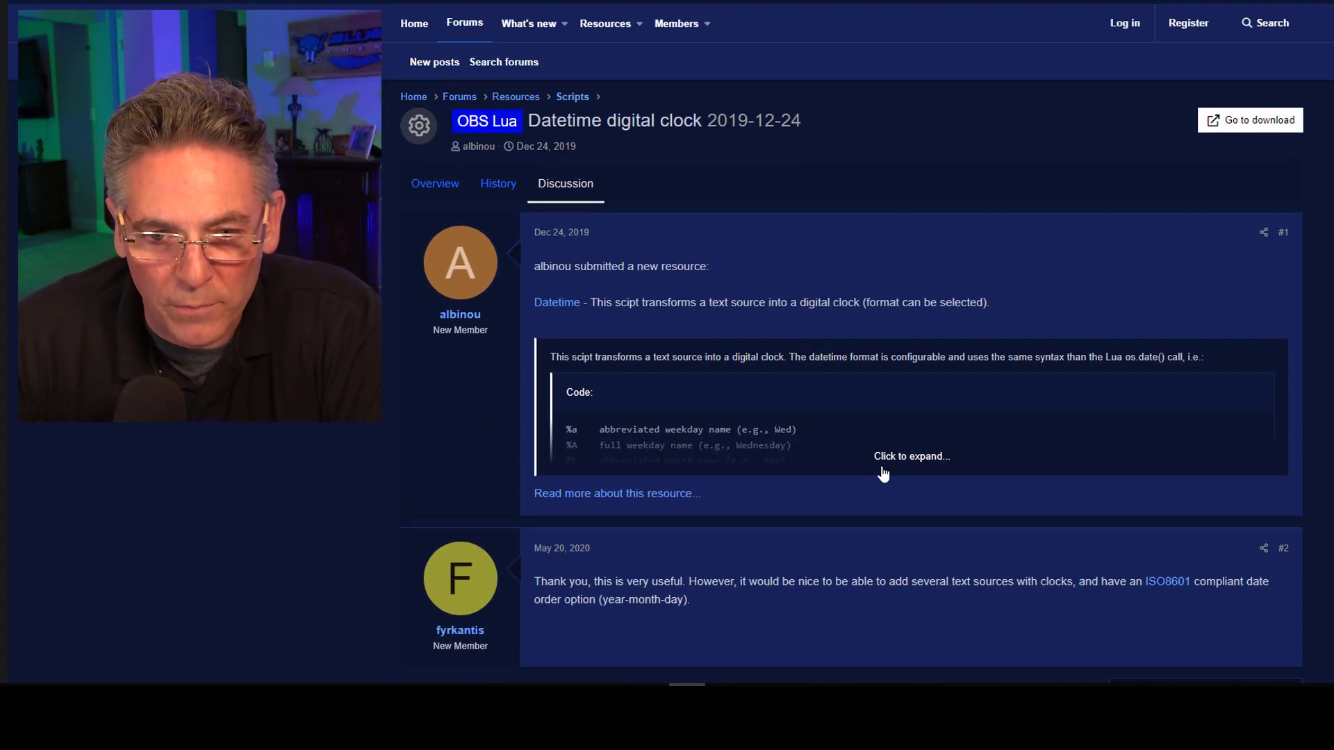
pyautogui.click(903, 466)
pyautogui.scroll(-2, 949, 449)
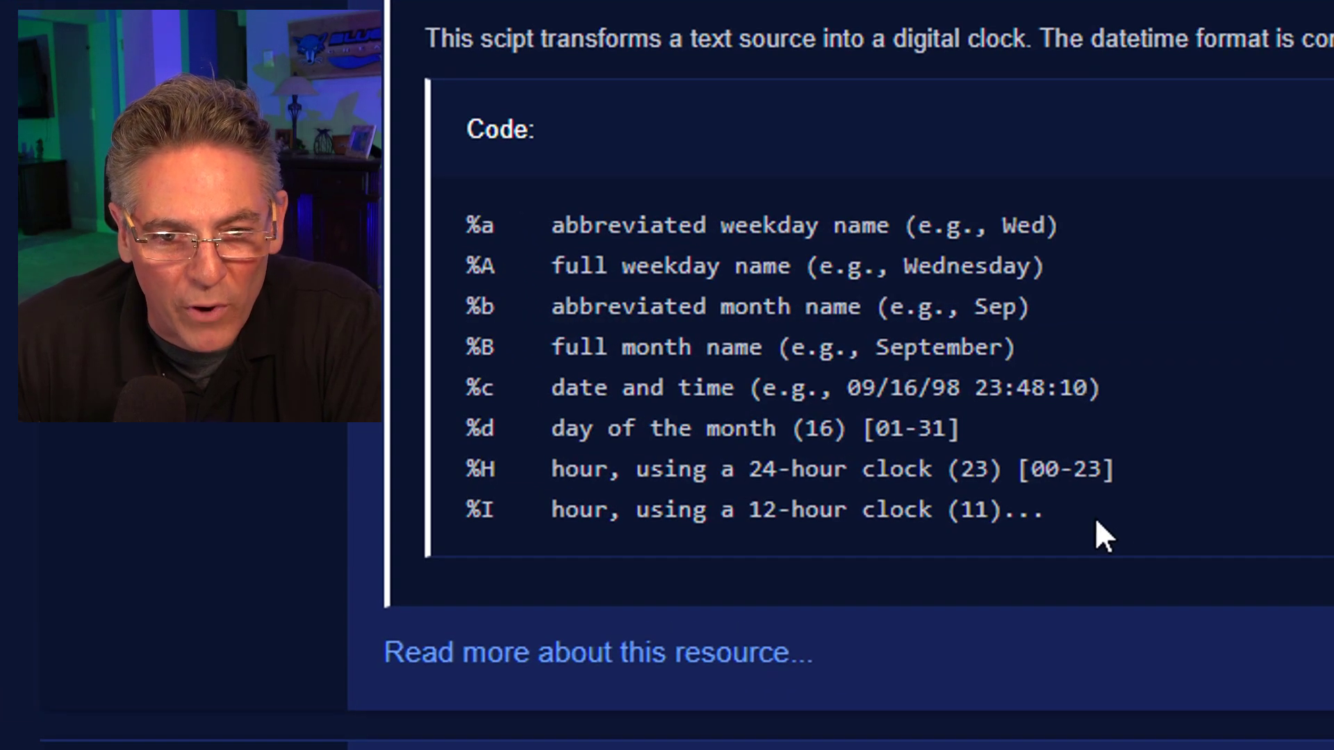
pyautogui.moveTo(810, 391); pyautogui.dragTo(669, 368)
pyautogui.moveTo(733, 465); pyautogui.dragTo(466, 239)
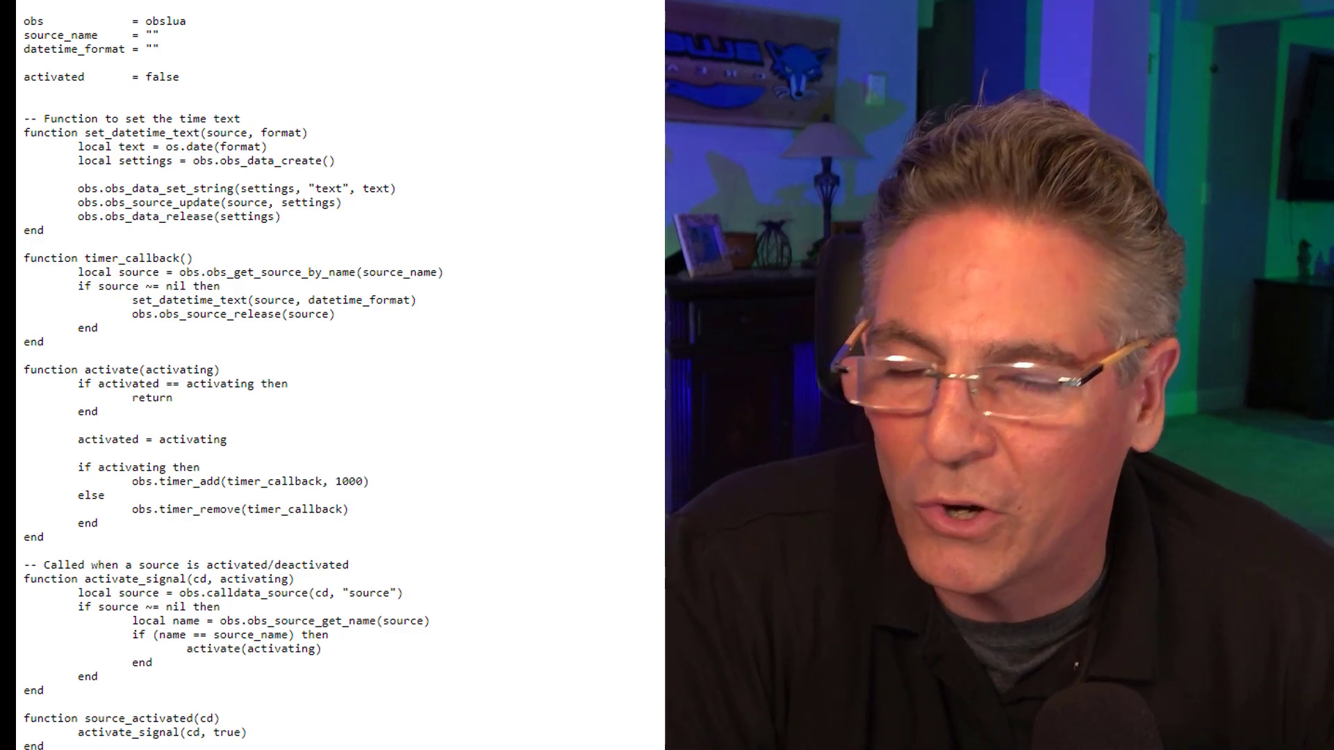
# Look through the raw datetime.lua code and copy the entire script.
pyautogui.scroll(-15, 340, 375)
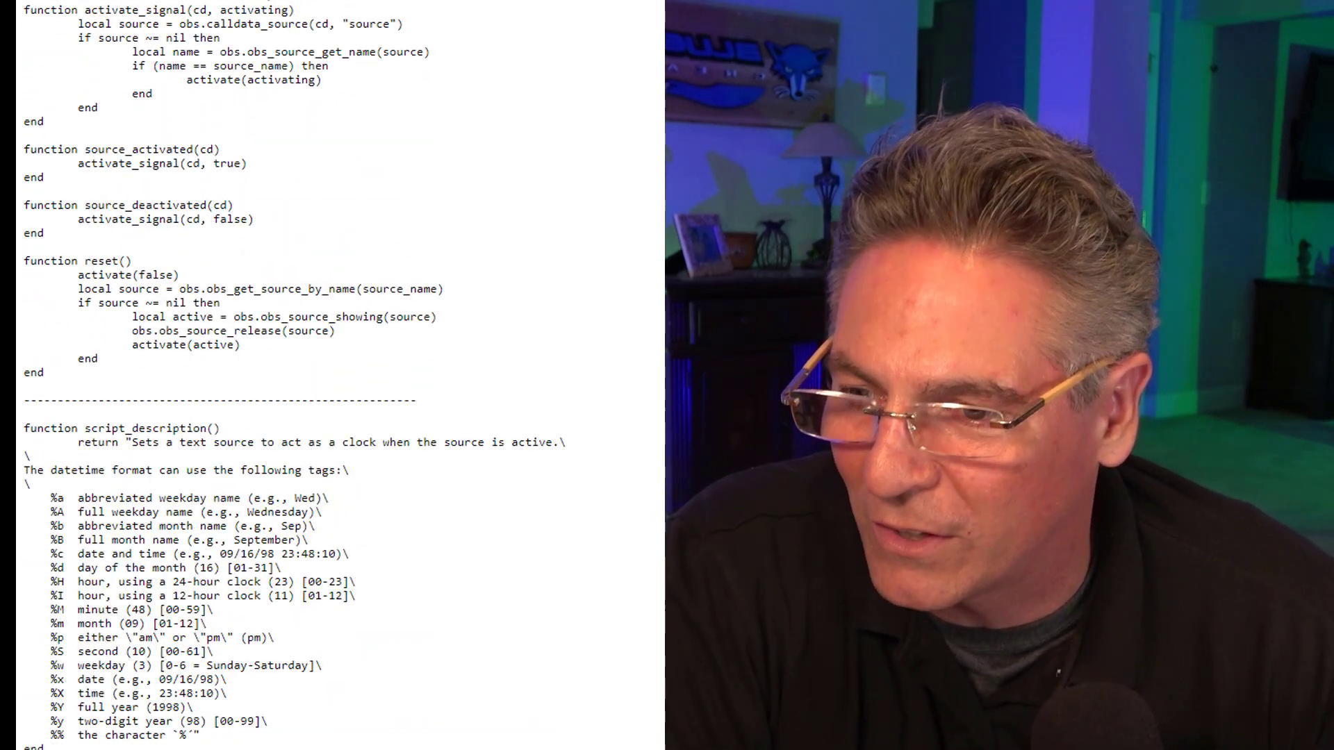
pyautogui.scroll(15, 340, 376)
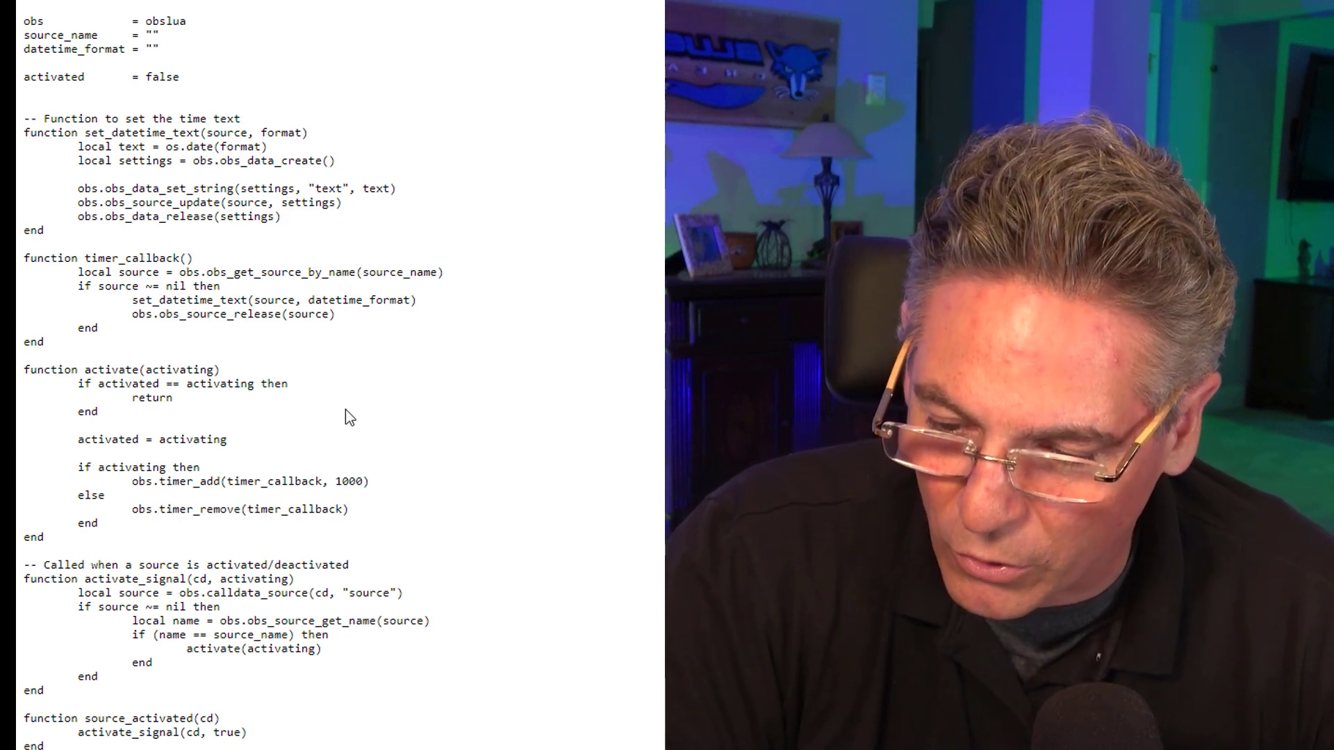
pyautogui.hotkey('ctrl', 'a')
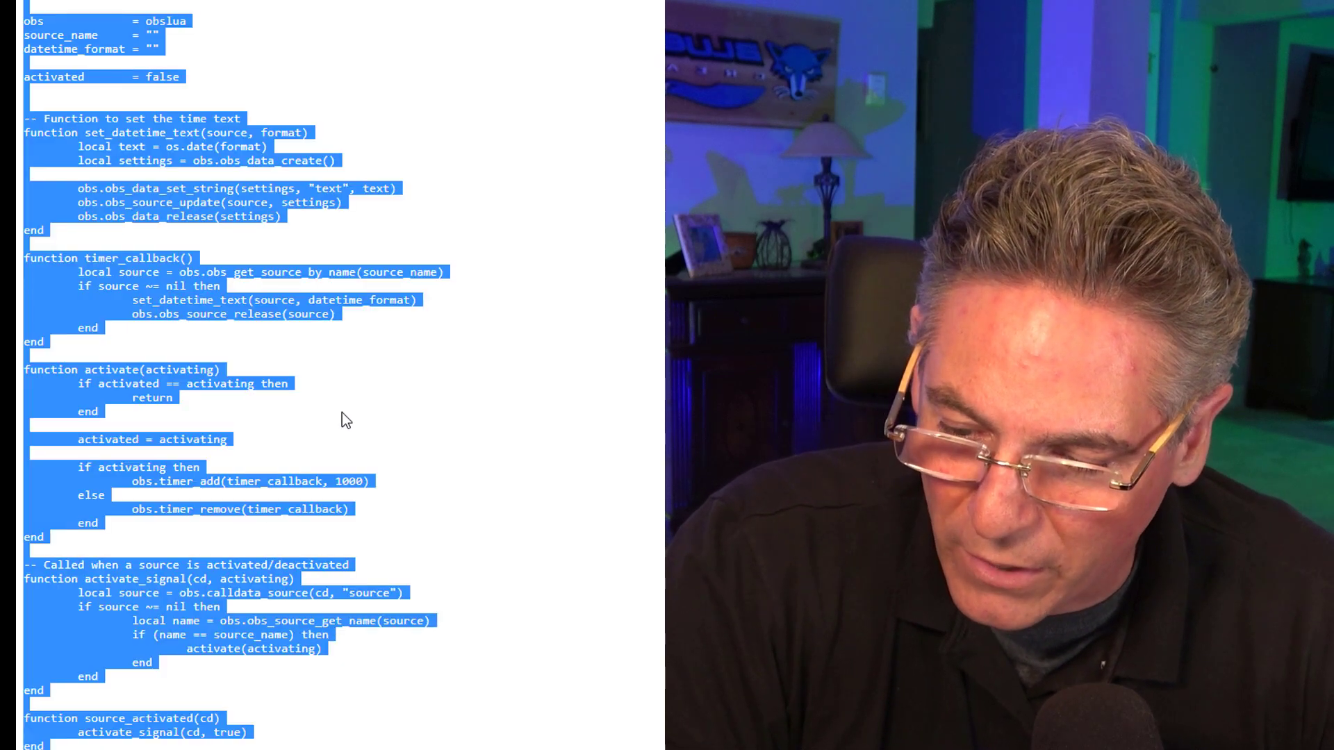
pyautogui.hotkey('ctrl', 'c')
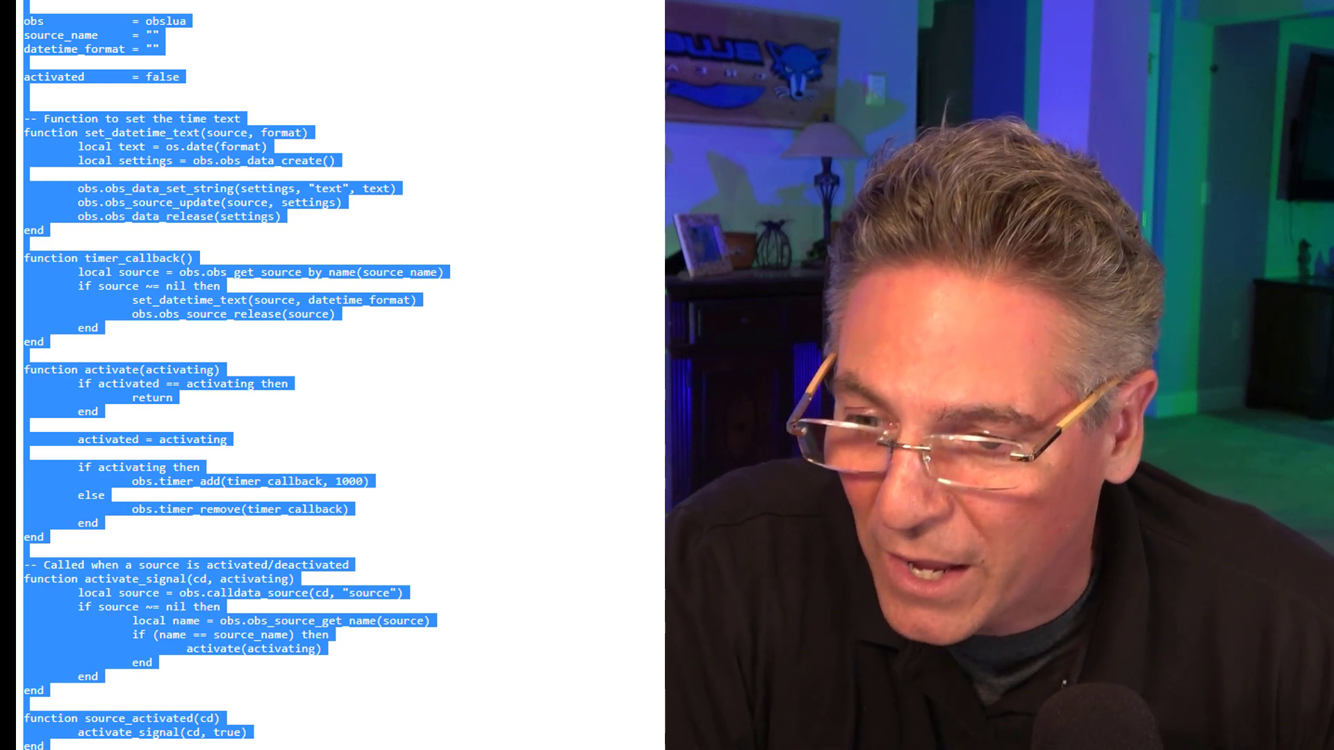
# Switch to the blank Notepad document, paste the copied script and look over the pasted code.
pyautogui.hotkey('alt', 'Tab')
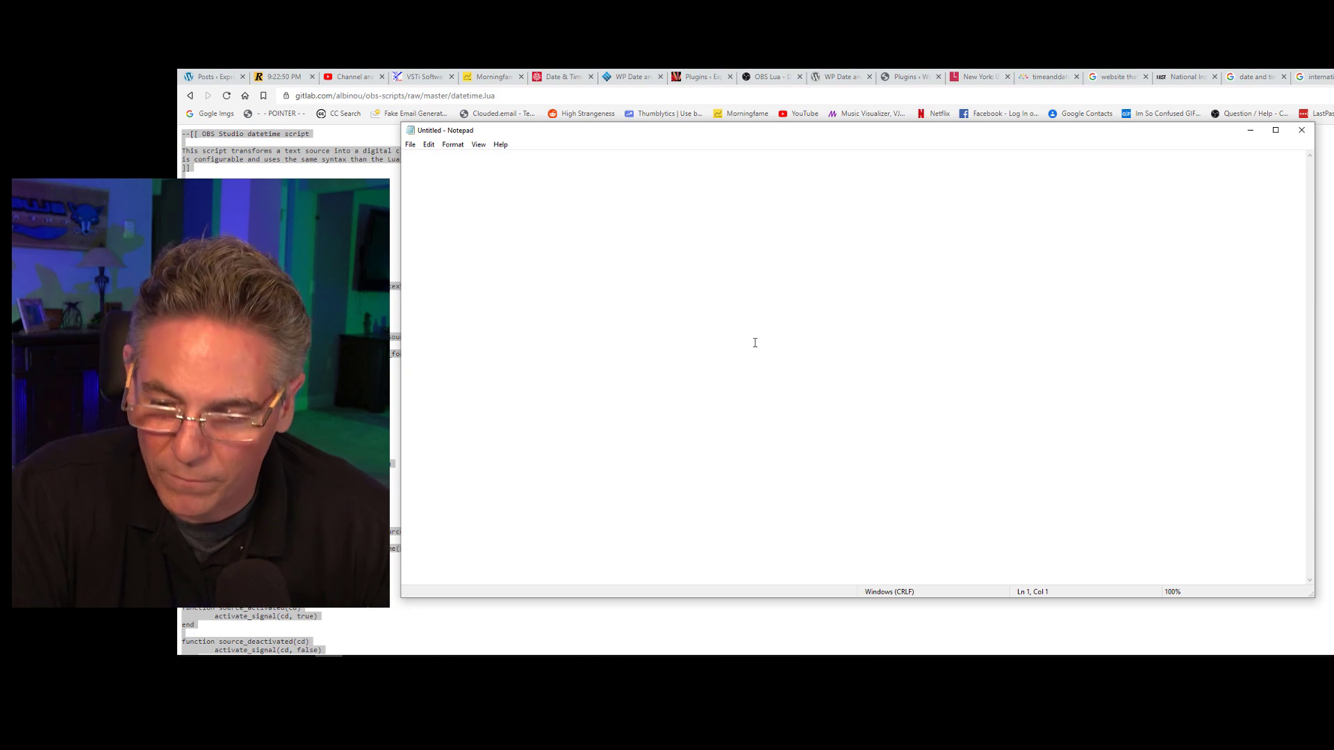
pyautogui.hotkey('ctrl', 'v')
pyautogui.scroll(15, 755, 343)
pyautogui.scroll(-10, 726, 404)
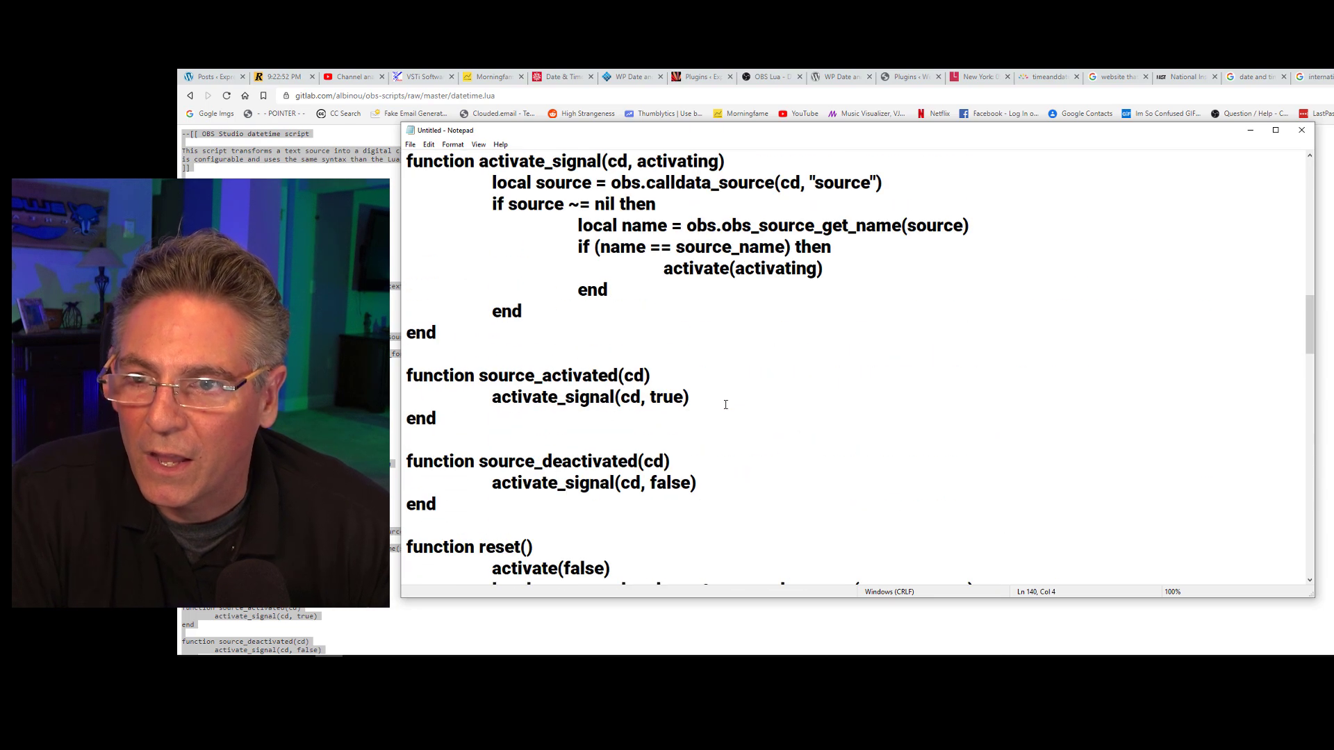
pyautogui.scroll(6, 726, 405)
# Save the pasted script in the Downloads folder under the file name datetime.txt.
pyautogui.click(409, 146)
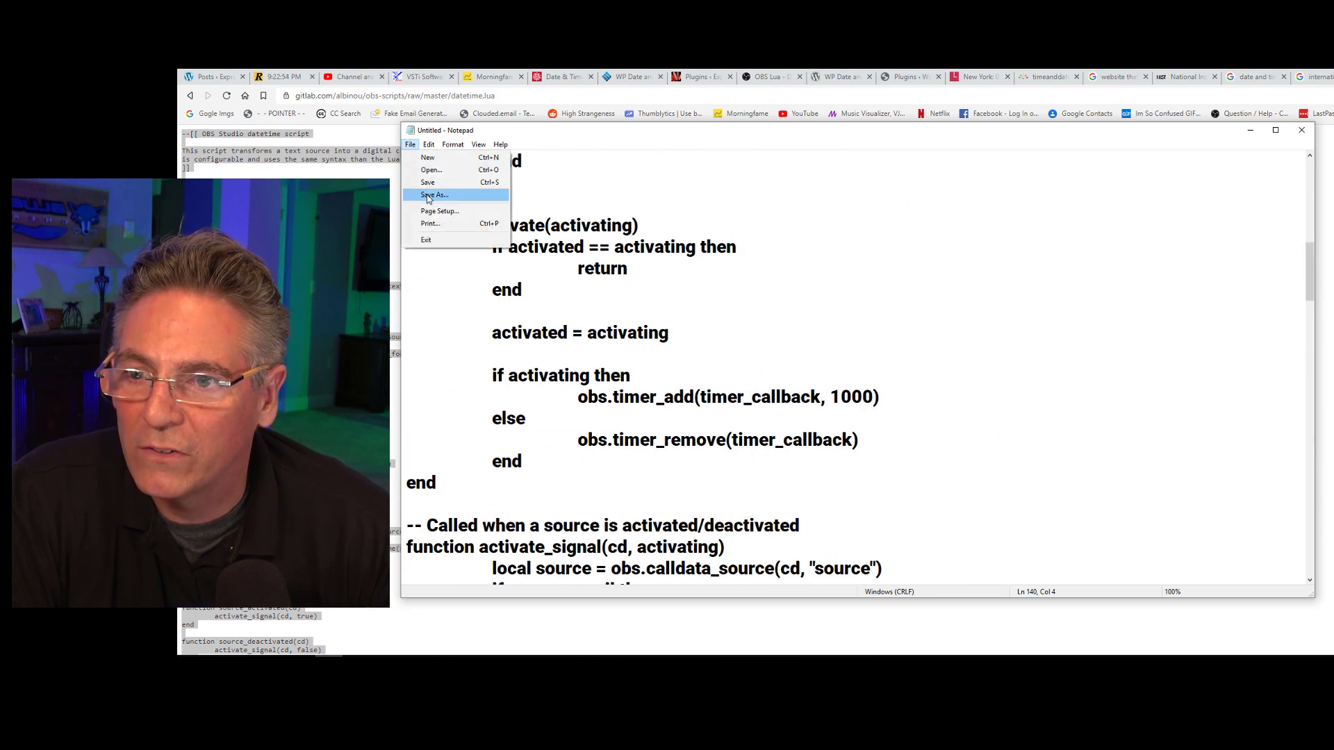
pyautogui.click(430, 195)
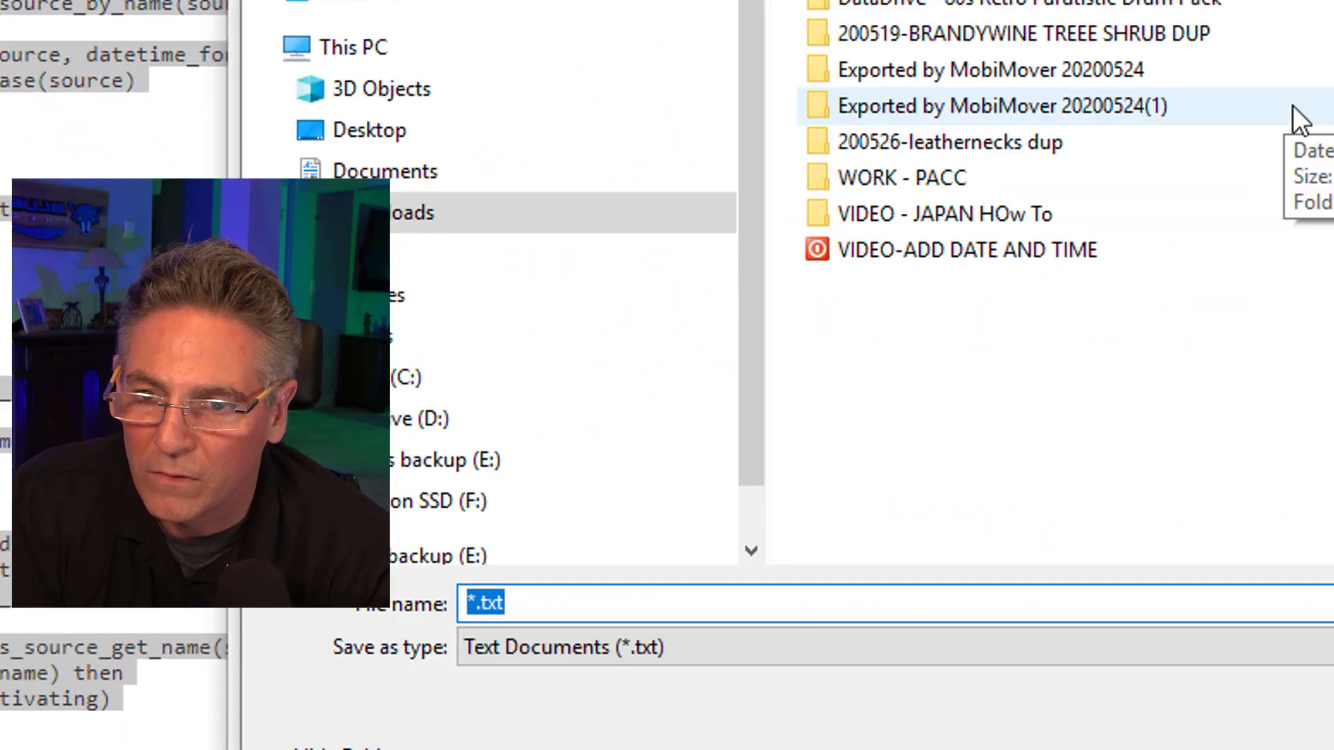
pyautogui.write('d')
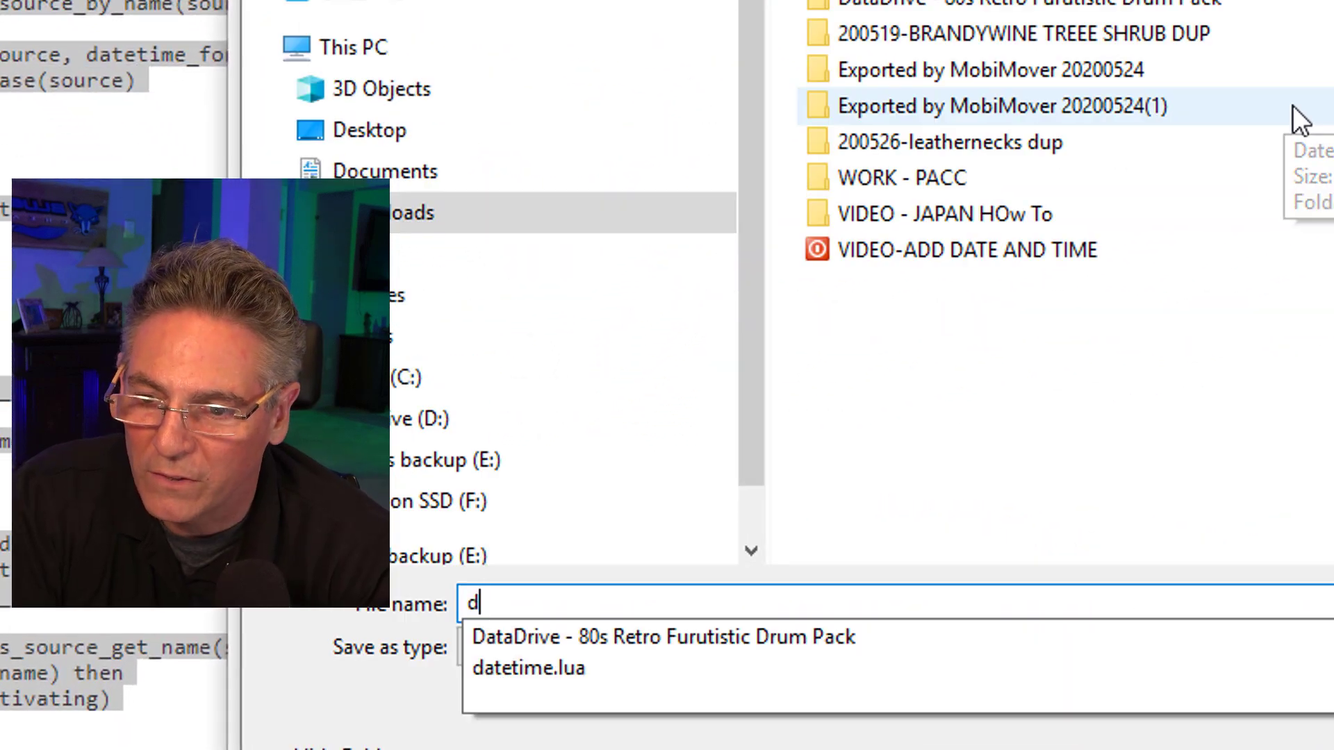
pyautogui.write('atetime.')
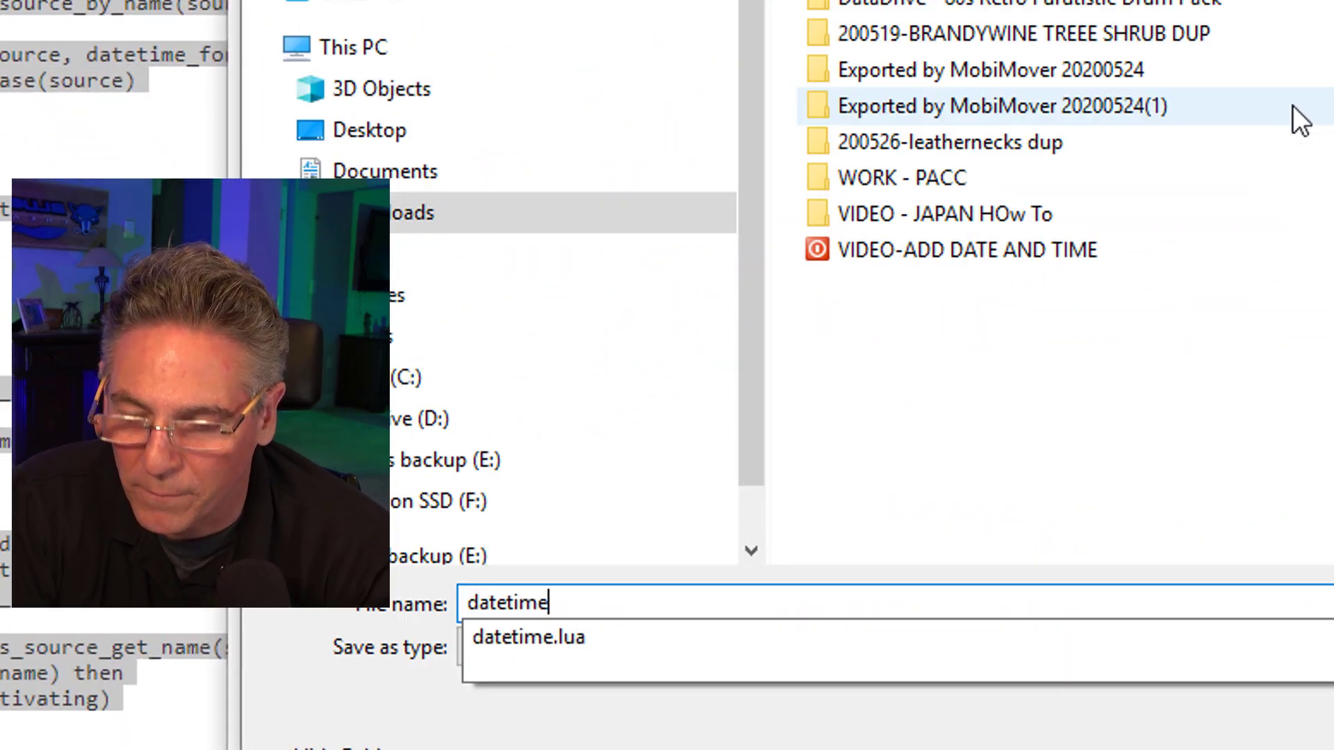
pyautogui.write('txt')
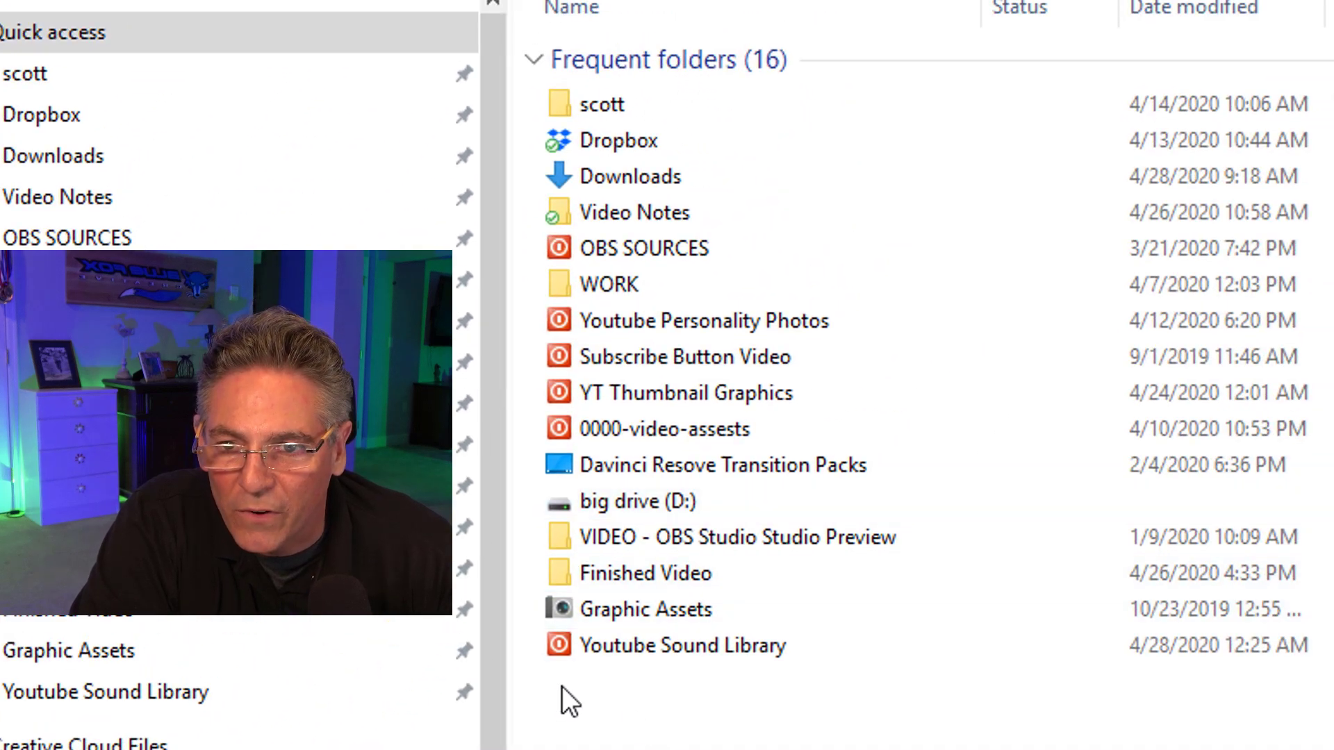
# Rename datetime.txt in the Downloads folder to datetime.lua, accepting the extension change and the alternative name datetime (2).lua.
pyautogui.doubleClick(631, 176)
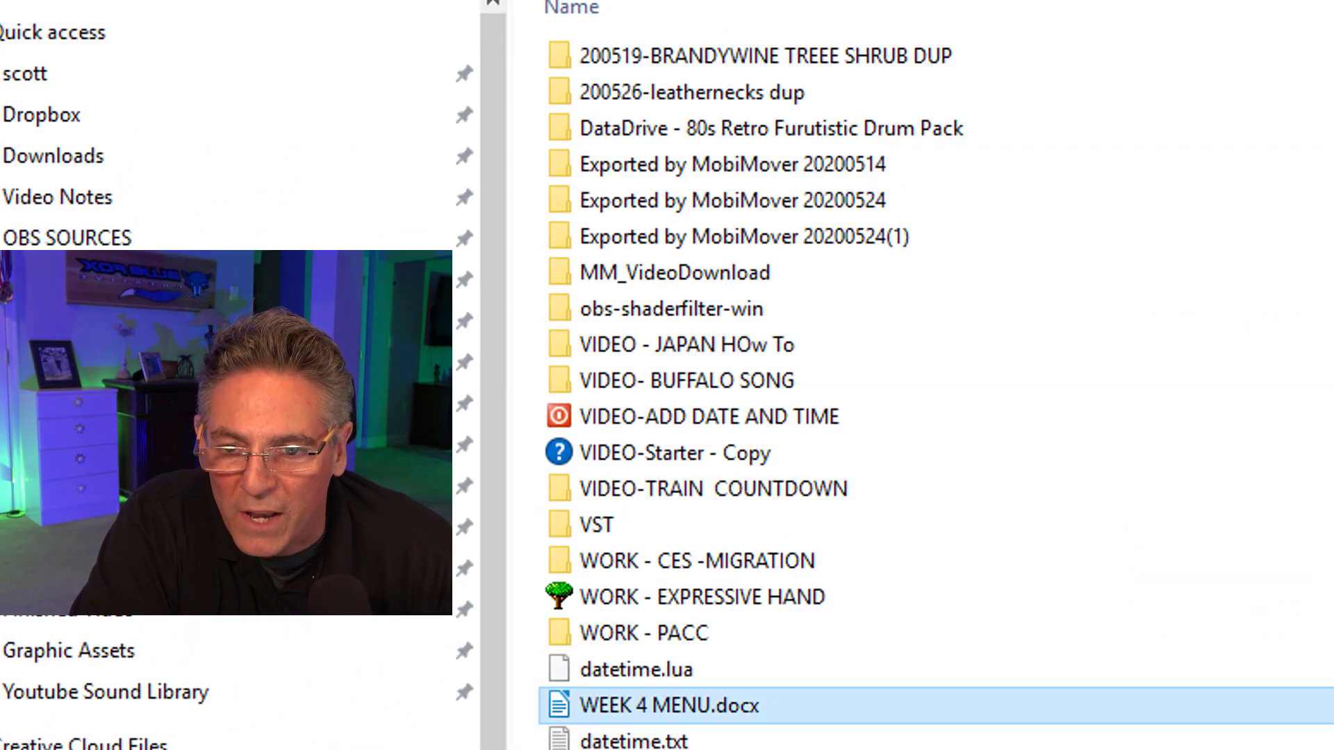
pyautogui.rightClick(627, 741)
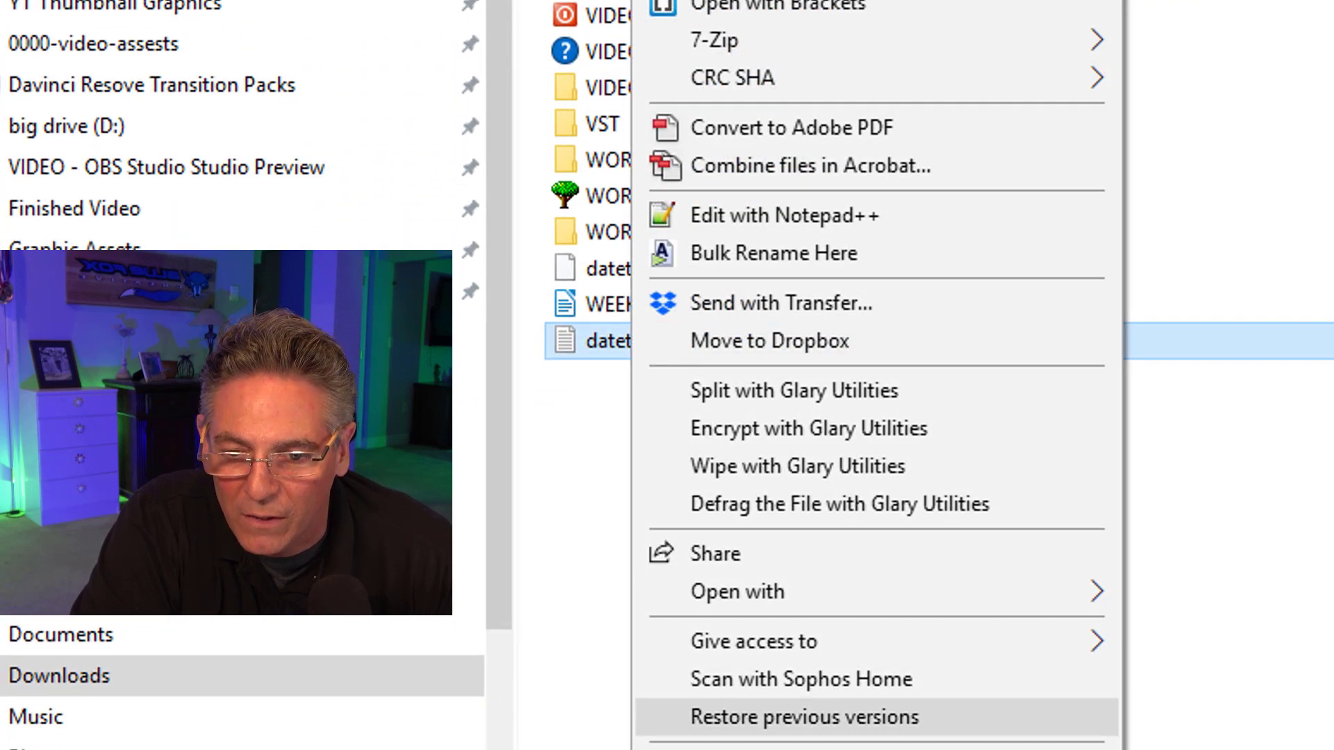
pyautogui.click(730, 749)
pyautogui.click(720, 331)
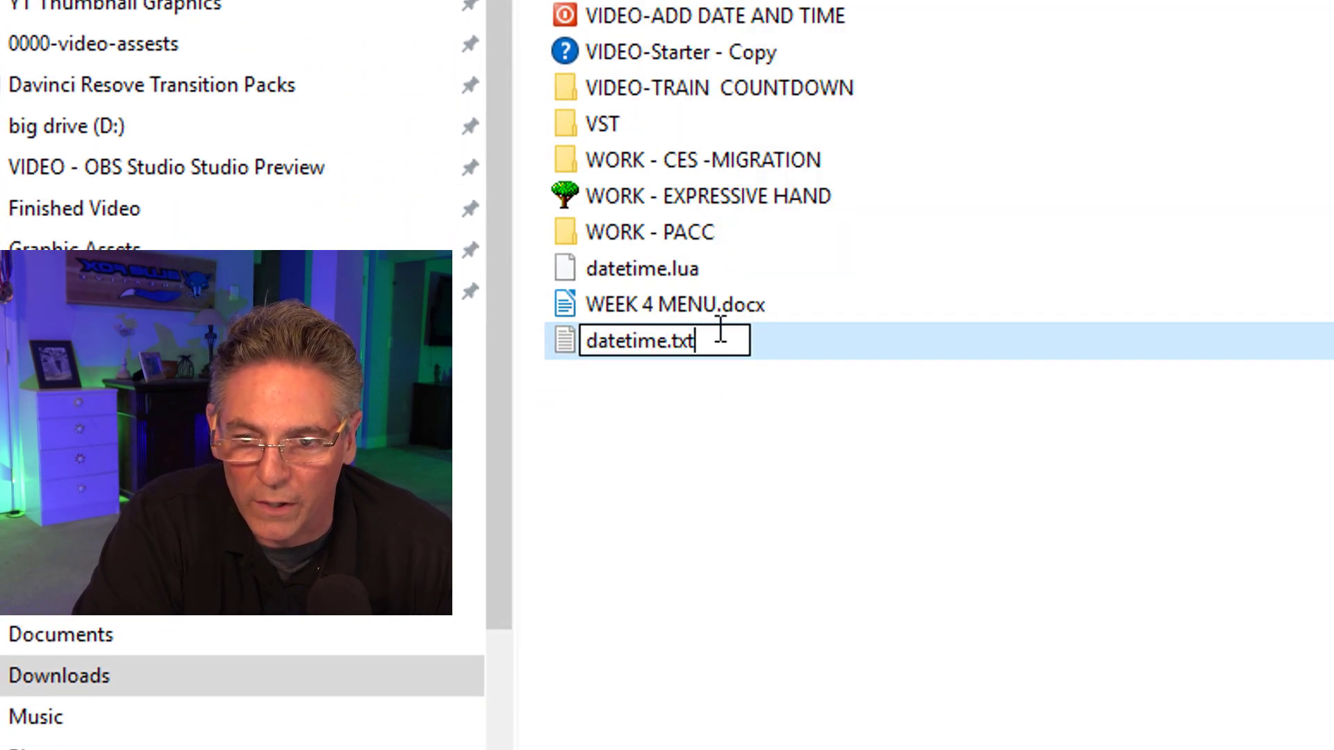
pyautogui.press('BackSpace')
pyautogui.press('BackSpace')
pyautogui.press('BackSpace')
pyautogui.write('lu')
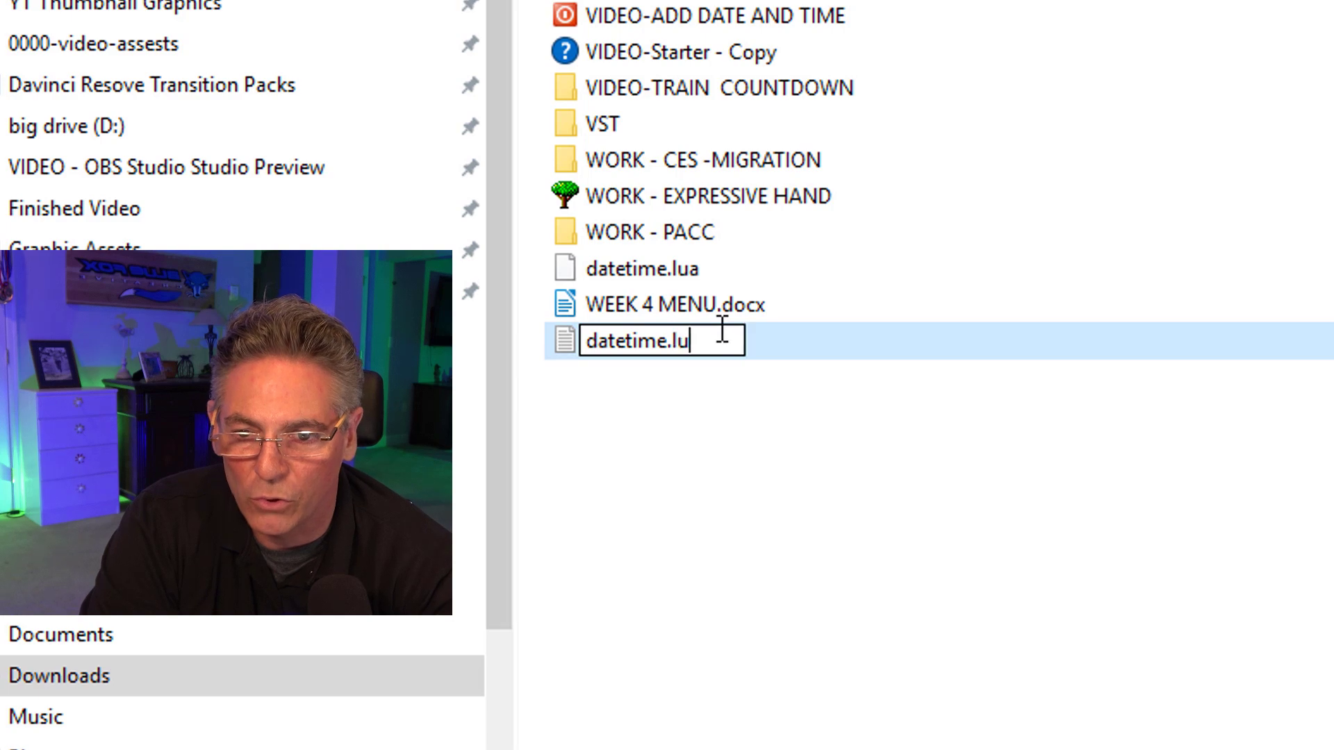
pyautogui.write('a')
pyautogui.press('Return')
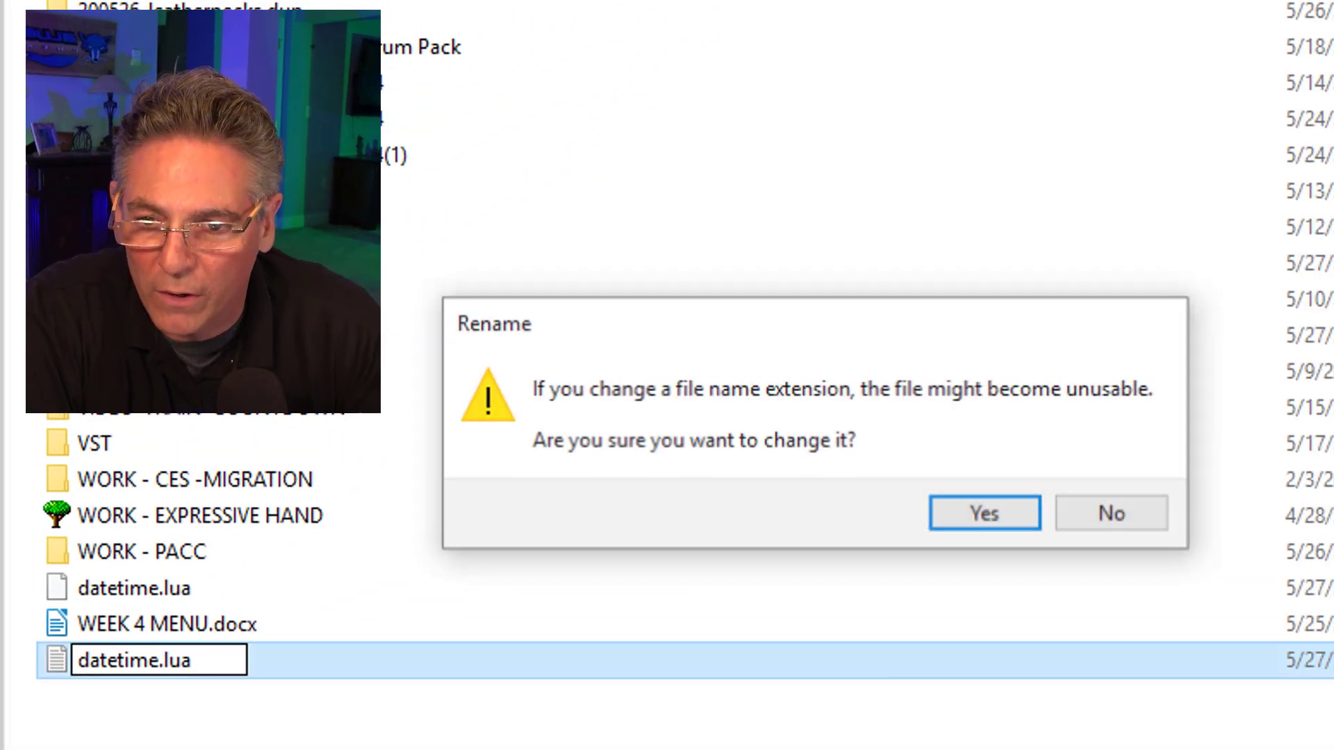
pyautogui.click(992, 523)
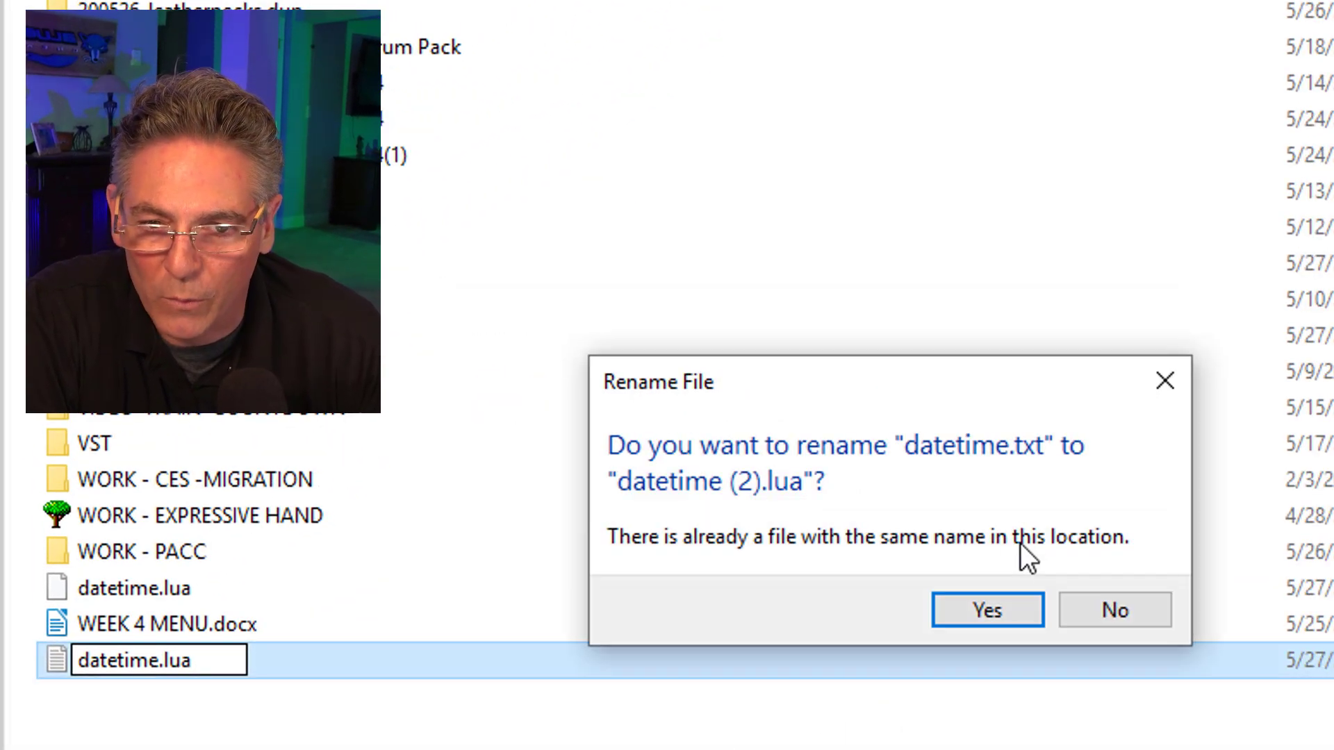
pyautogui.click(1011, 615)
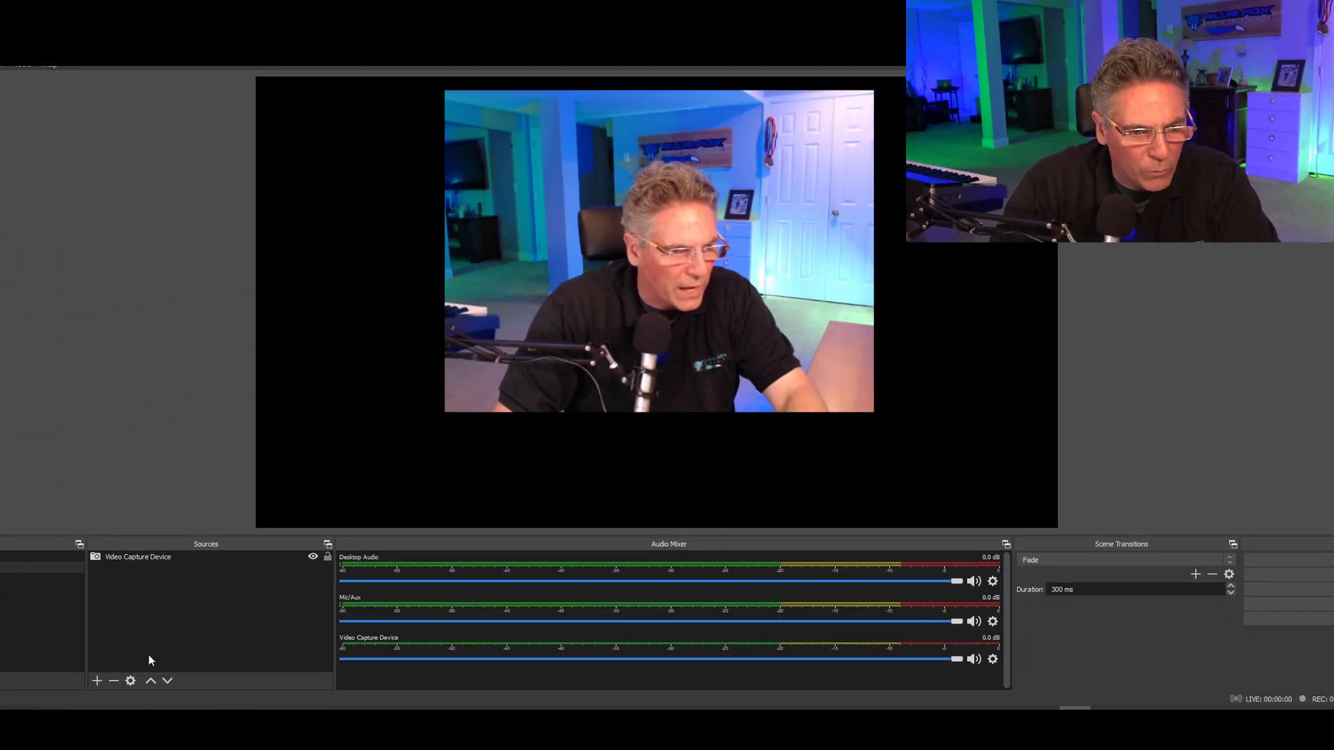
# In OBS Studio, add a new Text (GDI+) source named "Text For Datetime".
pyautogui.click(98, 681)
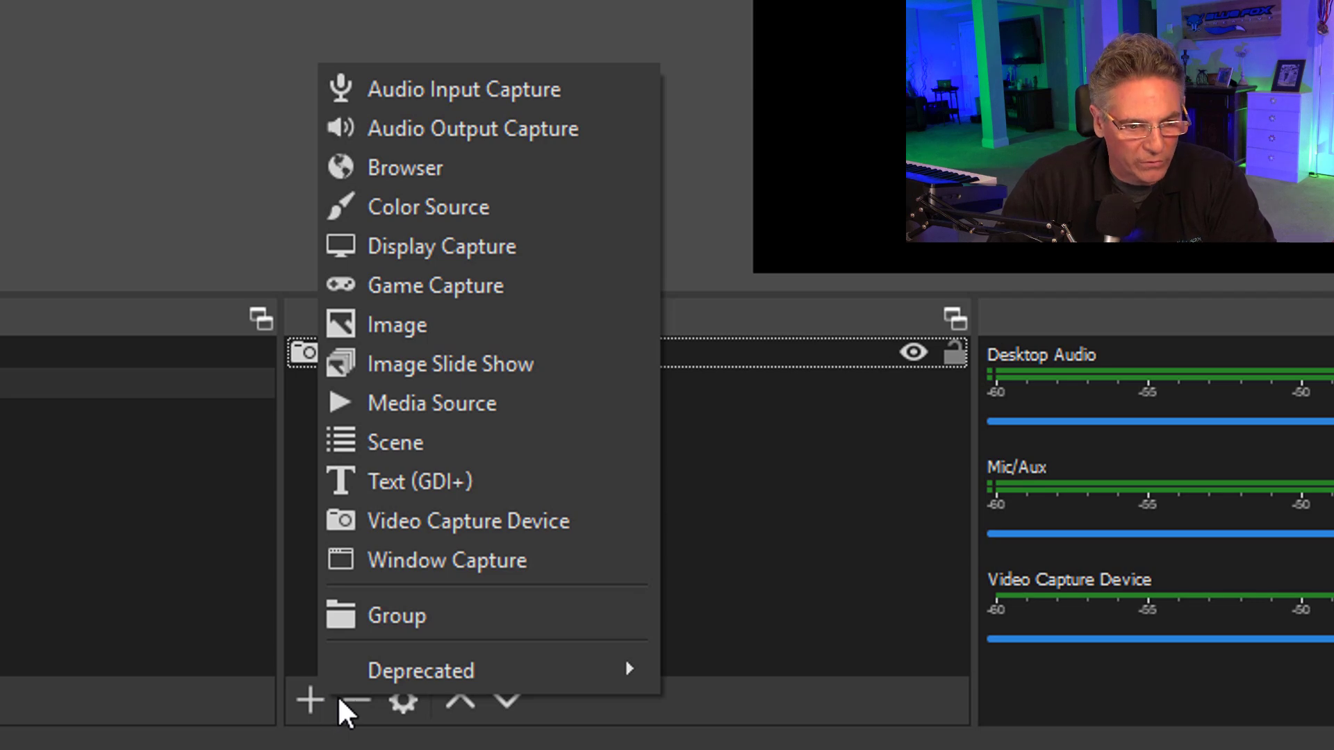
pyautogui.click(438, 490)
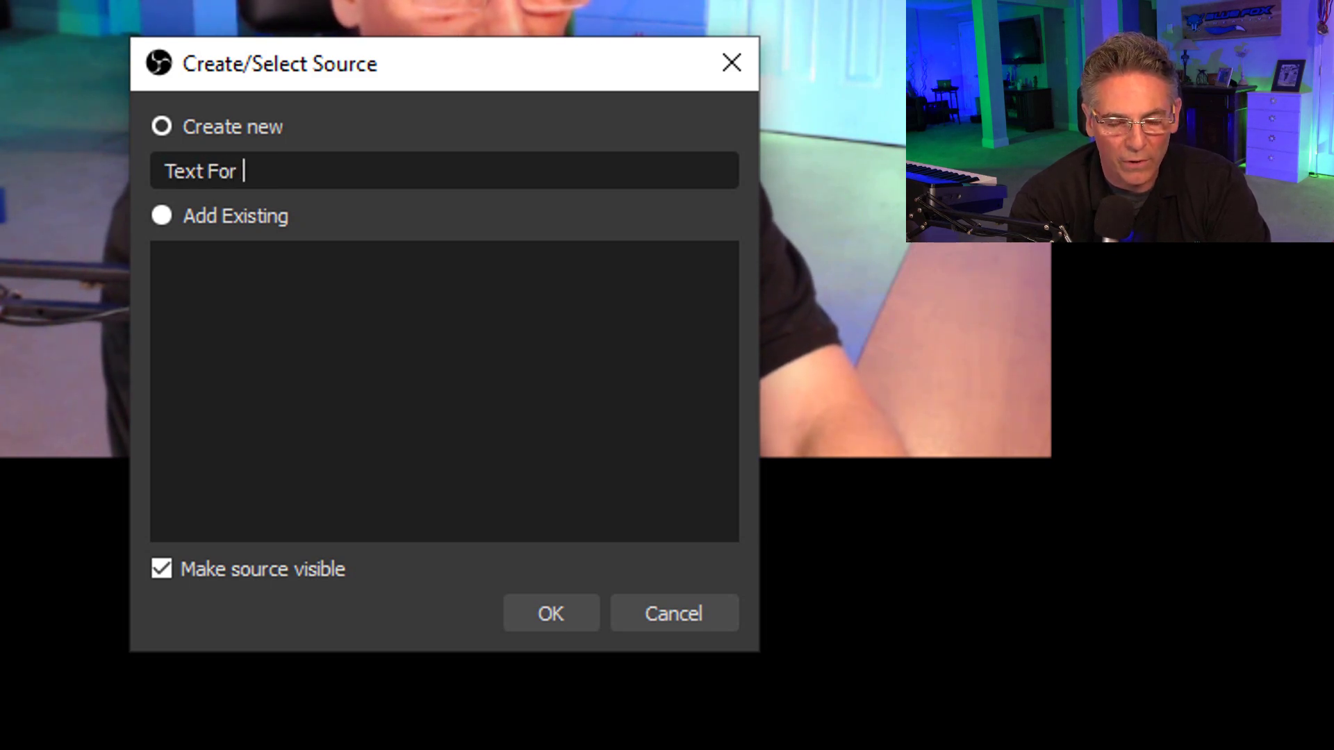
pyautogui.write('Text For Datetime')
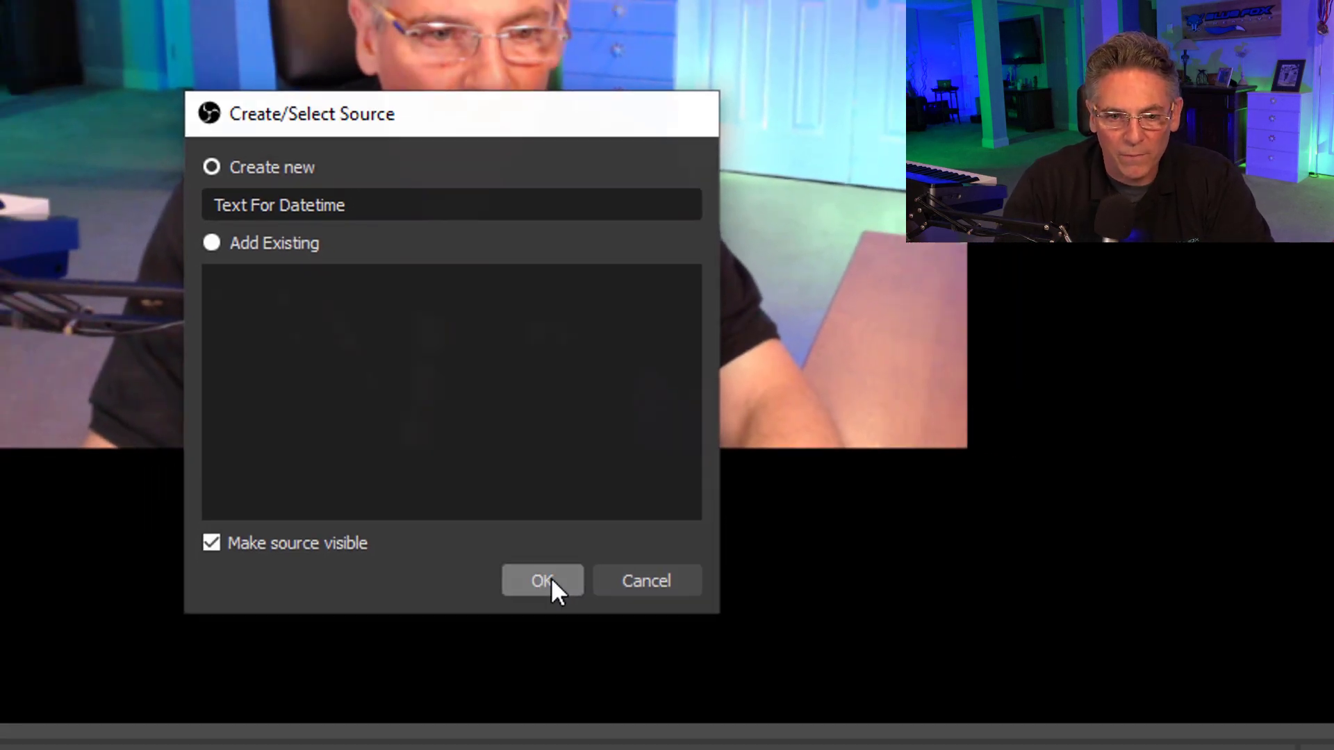
pyautogui.click(549, 581)
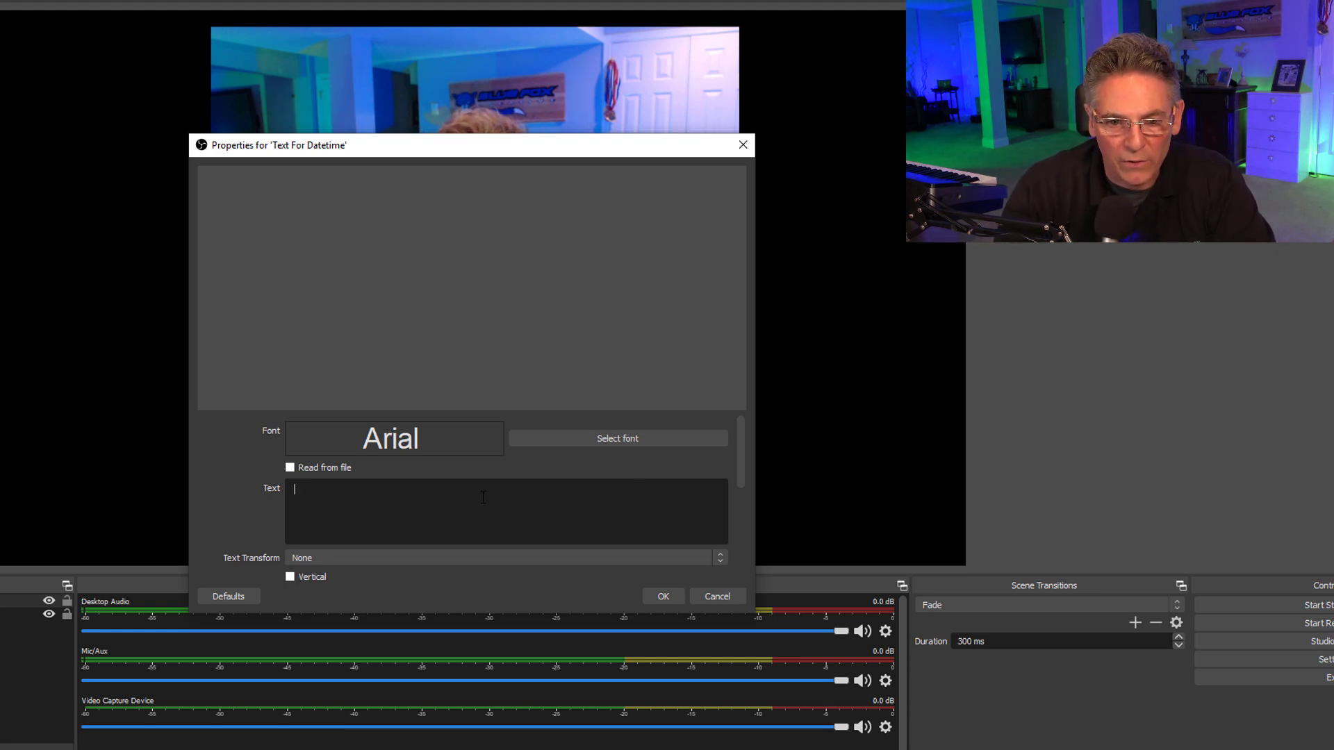
# Enter "Hello" as the source's placeholder text and move it to the lower part of the canvas, below the camera picture.
pyautogui.write('Hel')
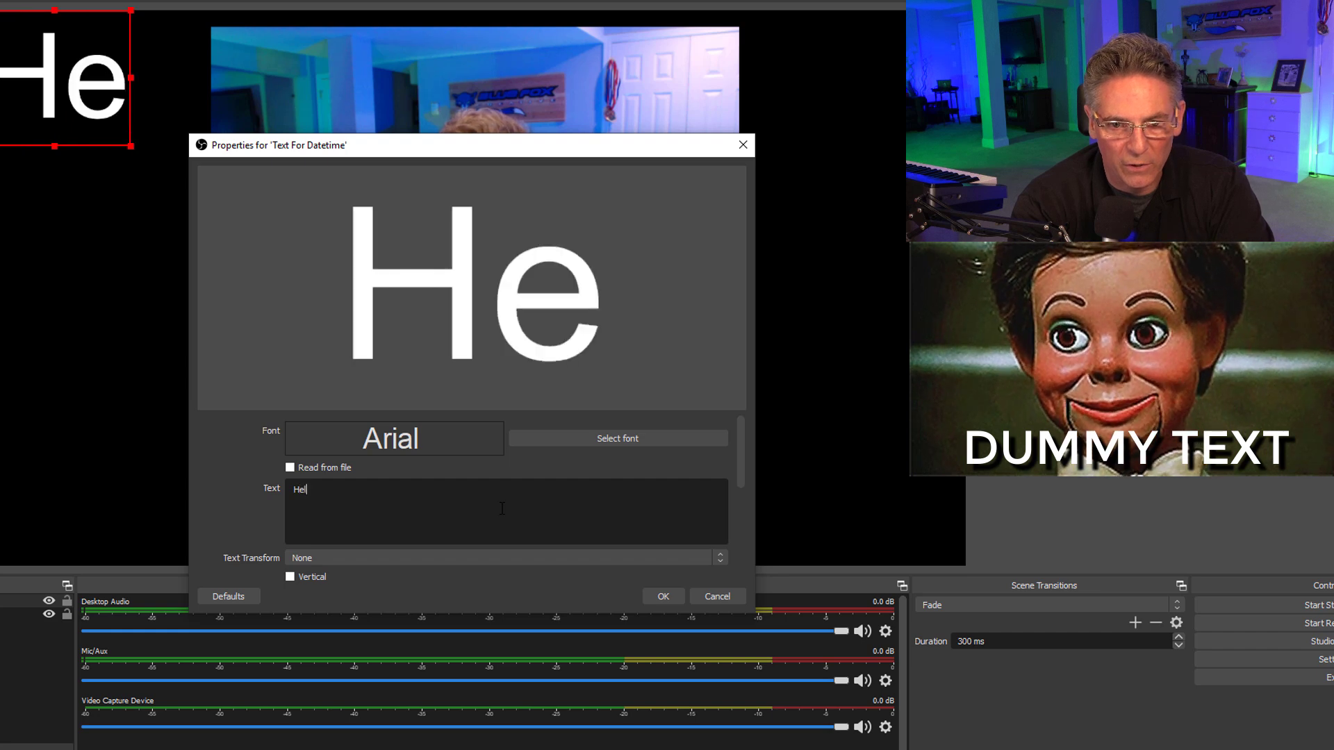
pyautogui.write('lo')
pyautogui.moveTo(422, 135); pyautogui.dragTo(601, 199)
pyautogui.moveTo(488, 216); pyautogui.dragTo(755, 148)
pyautogui.moveTo(229, 125); pyautogui.dragTo(399, 544)
pyautogui.click(874, 396)
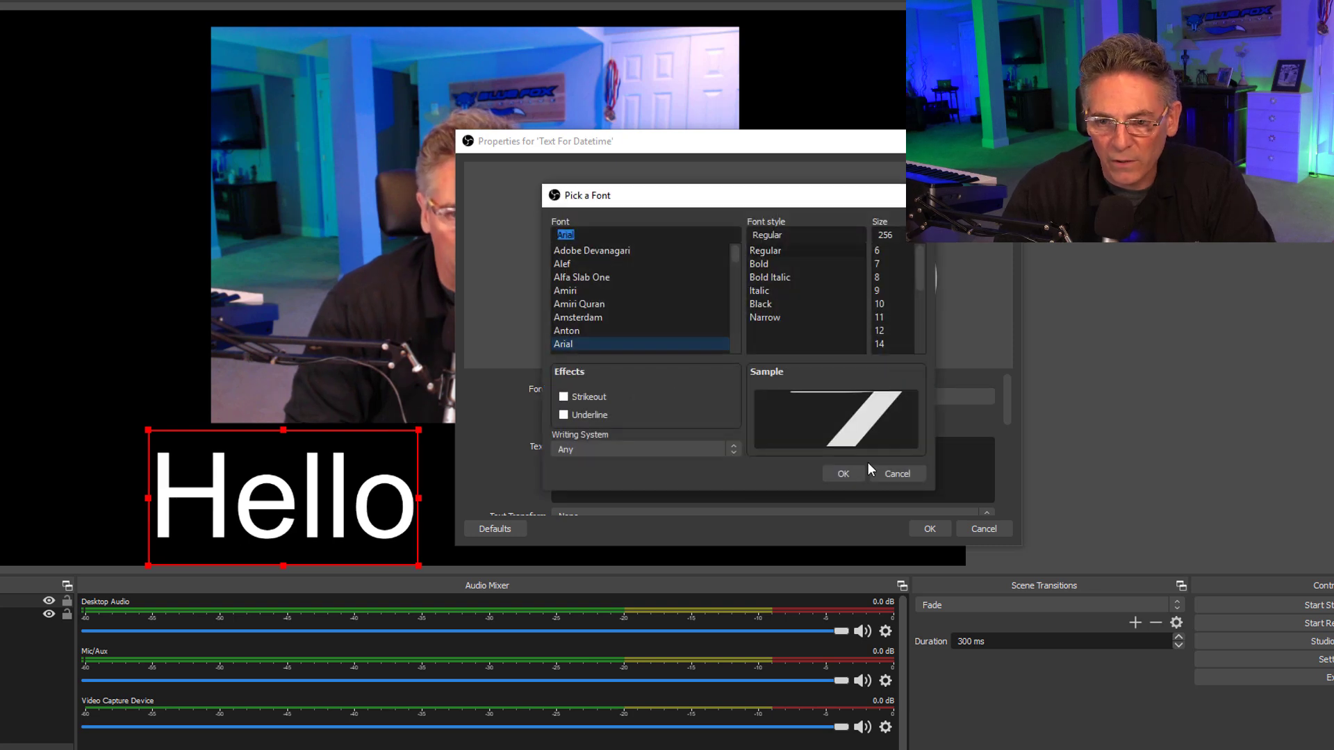
pyautogui.click(897, 474)
pyautogui.scroll(-3, 834, 452)
pyautogui.scroll(3, 789, 476)
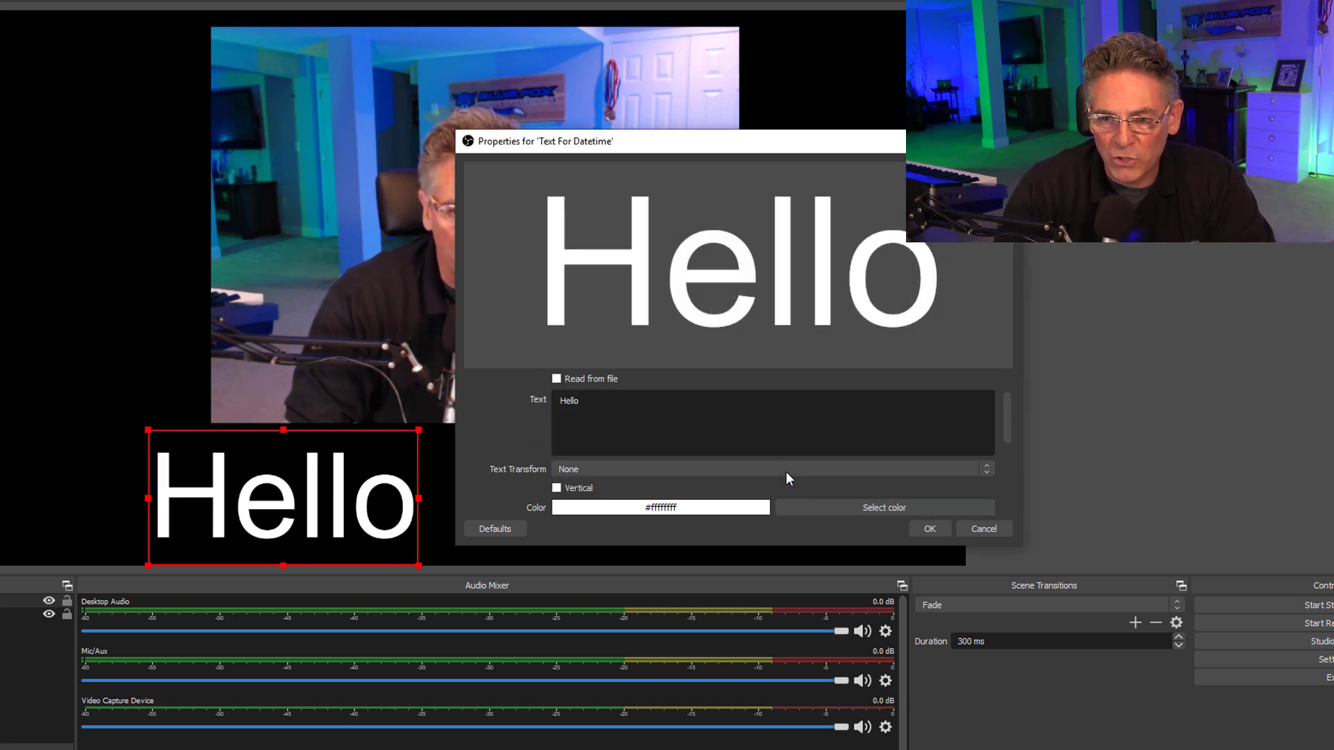
# Set the text font to Arial Regular at size 72 and shift the Hello text slightly right and down beneath the camera picture.
pyautogui.click(872, 401)
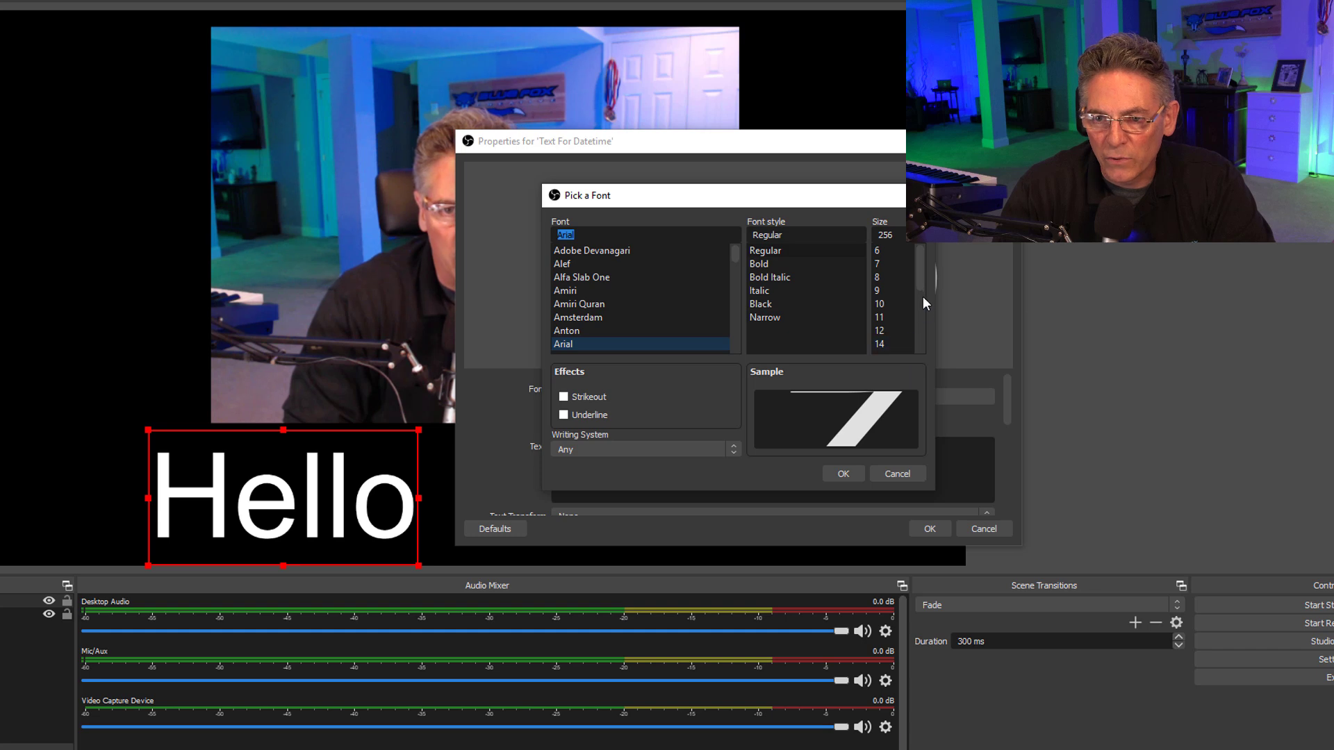
pyautogui.click(854, 478)
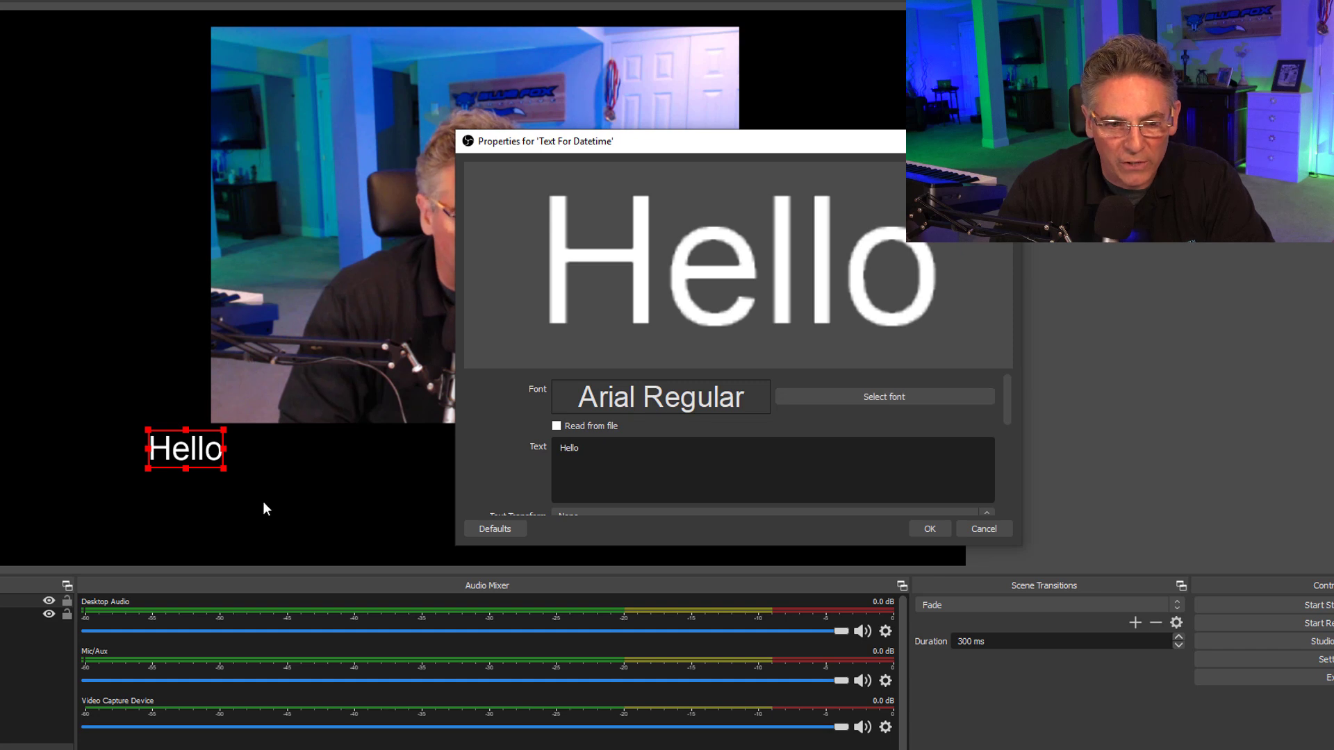
pyautogui.moveTo(186, 456); pyautogui.dragTo(278, 486)
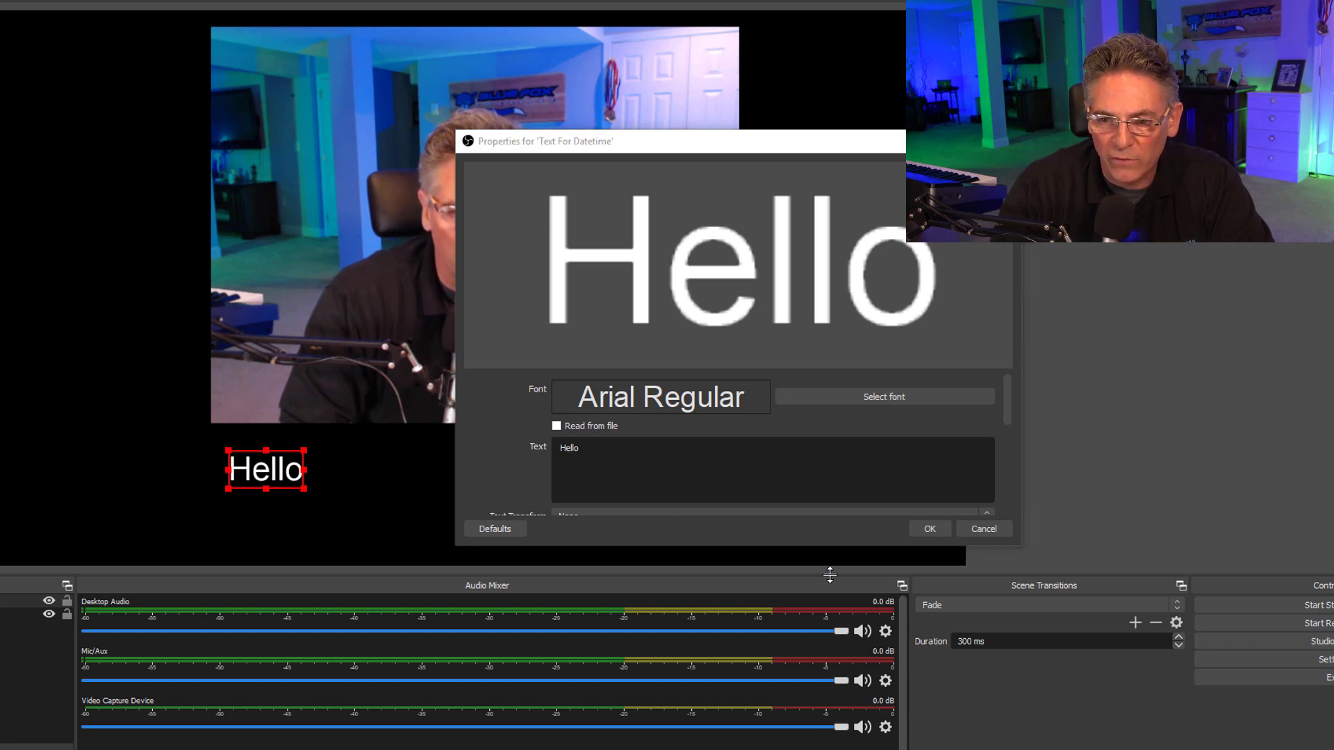
# Set the text colour of the Hello source to yellow (#ffff00) and move it to the middle beneath the camera picture.
pyautogui.scroll(-2, 965, 475)
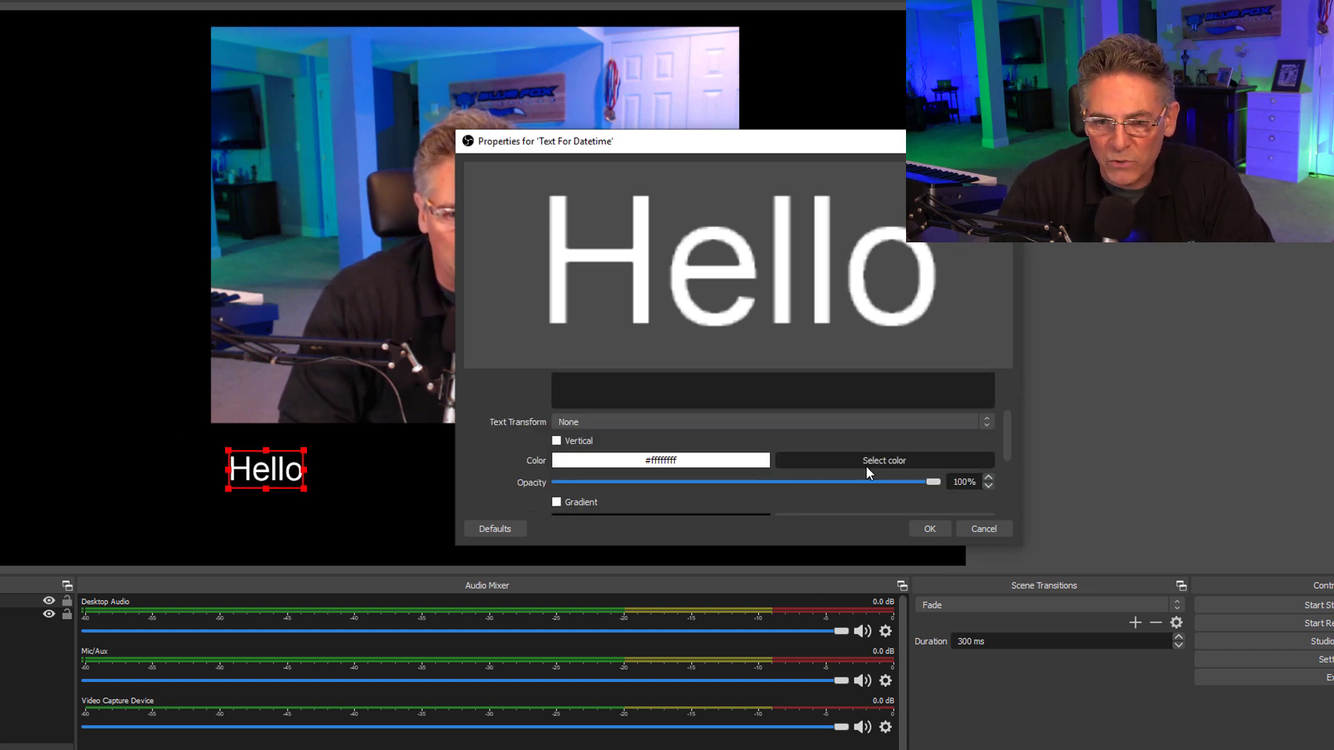
pyautogui.click(868, 463)
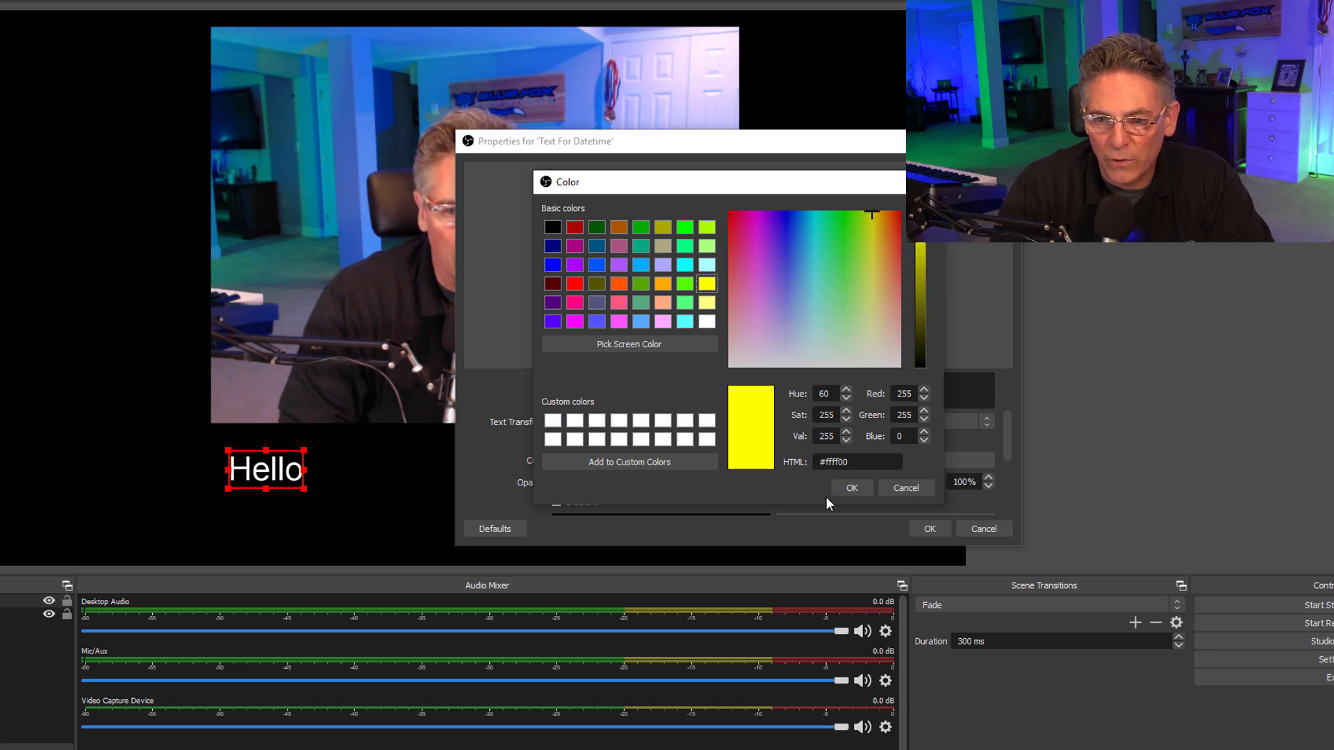
pyautogui.click(849, 488)
pyautogui.click(930, 530)
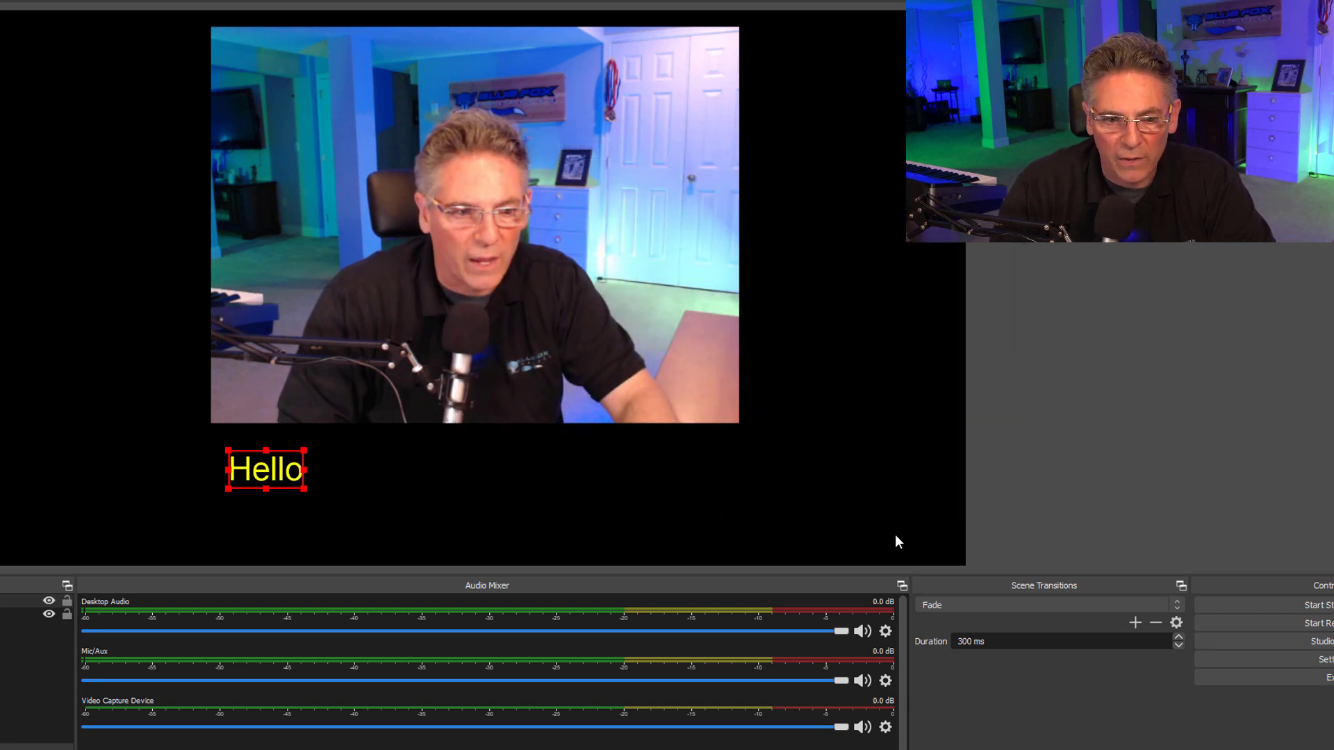
pyautogui.moveTo(242, 455); pyautogui.dragTo(425, 464)
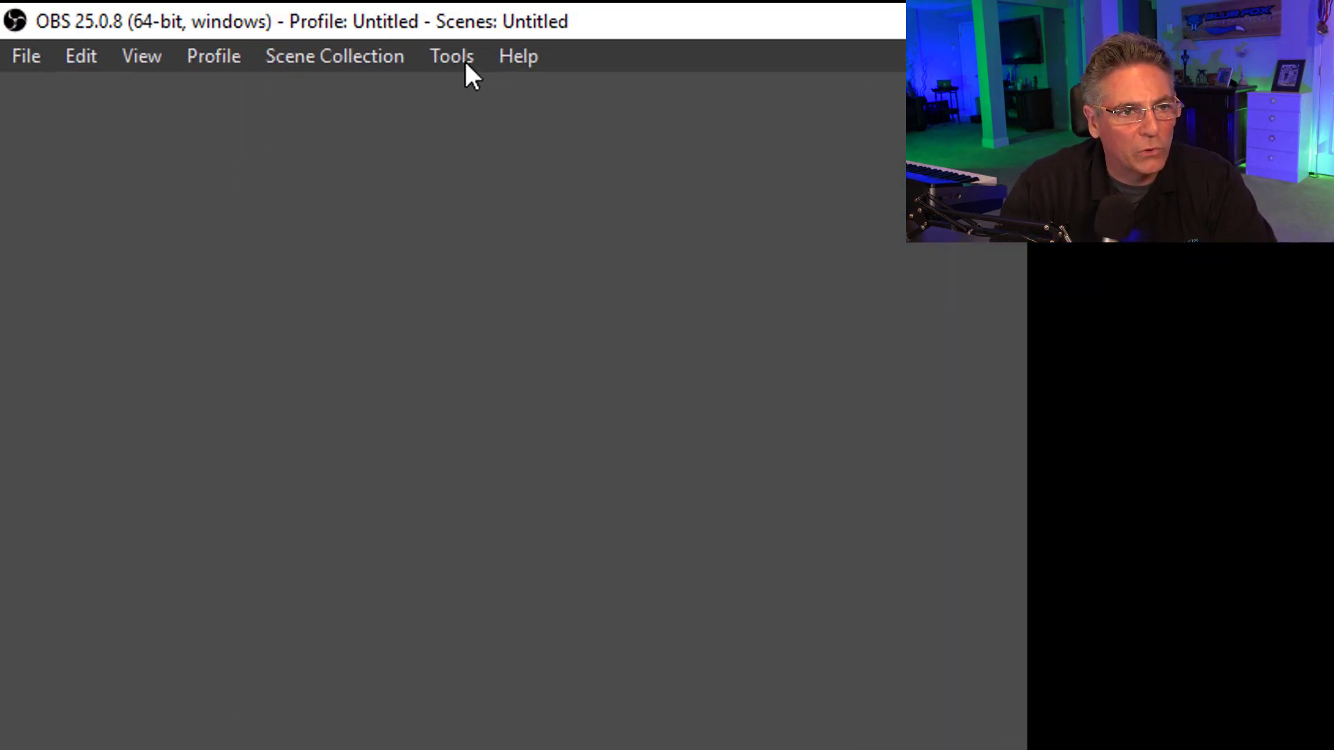
# Load the datetime.lua script into OBS and assign Text For Datetime as its text source.
pyautogui.click(455, 56)
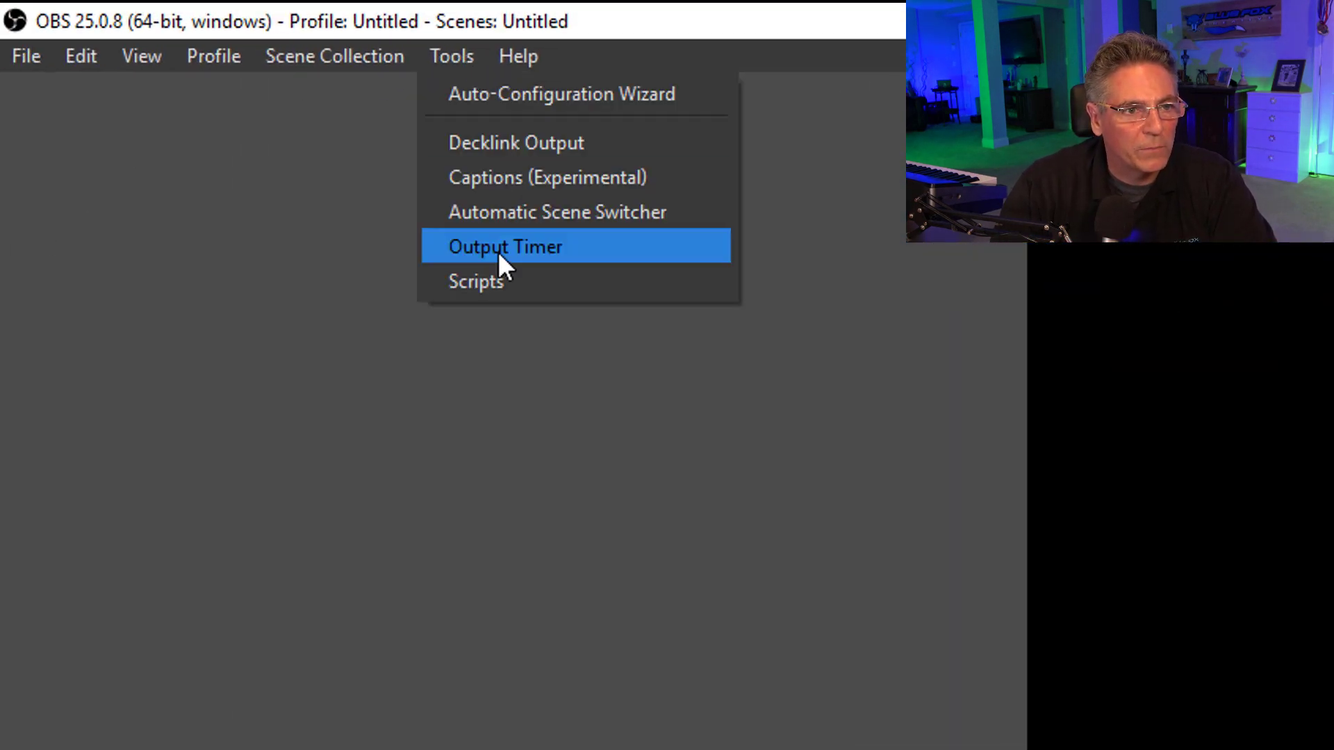
pyautogui.click(487, 282)
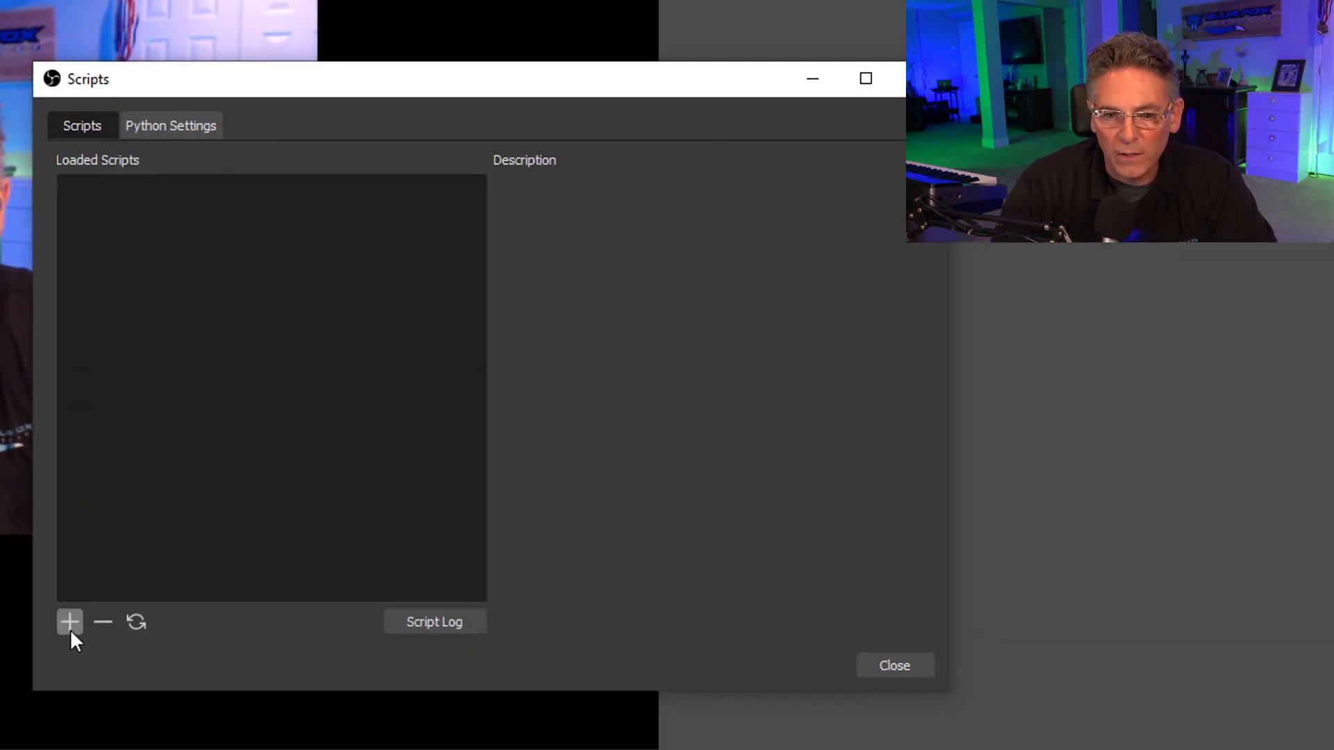
pyautogui.click(70, 624)
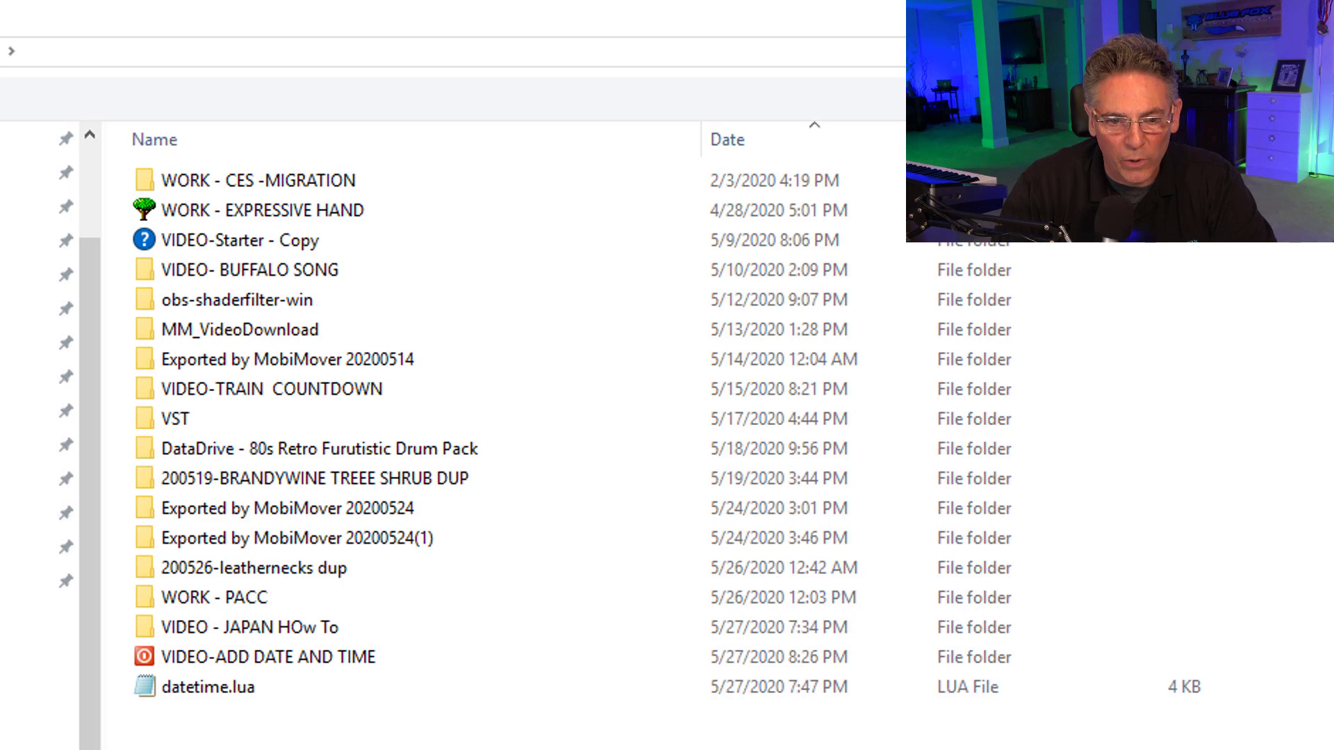
pyautogui.click(200, 693)
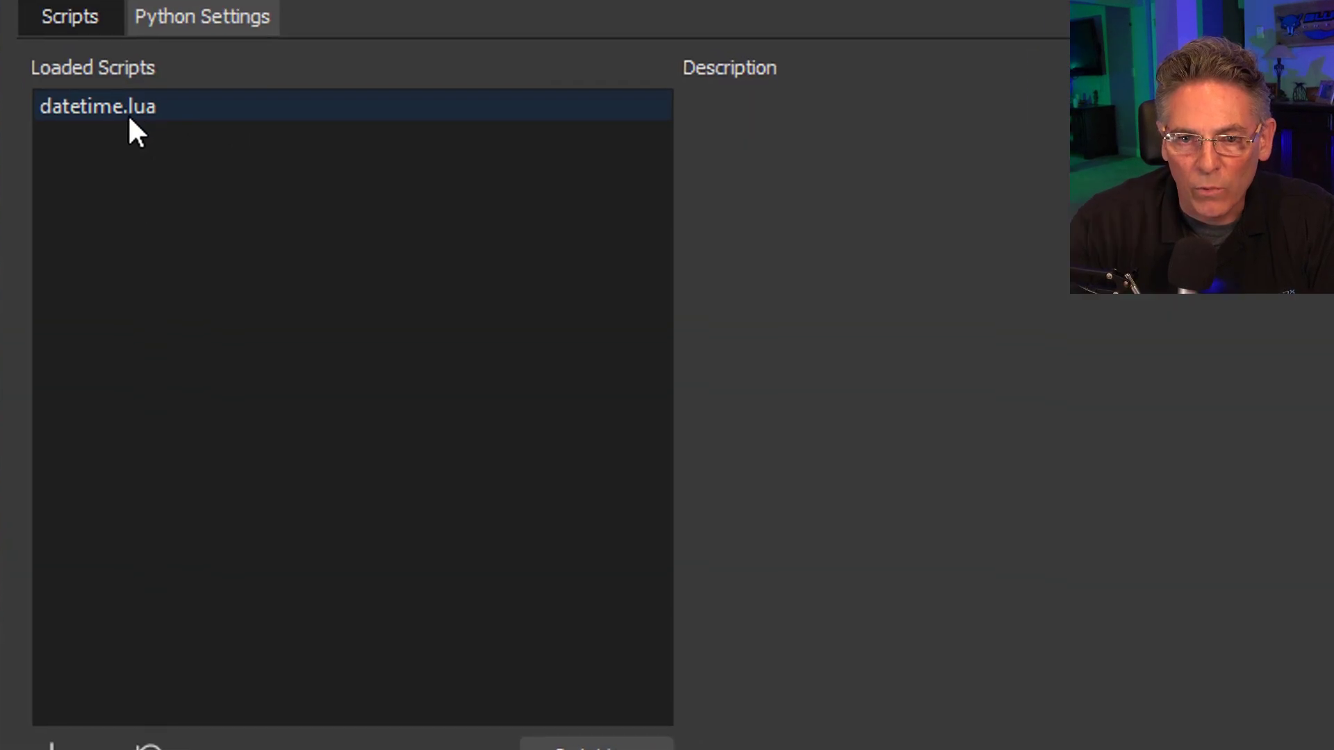
pyautogui.click(121, 105)
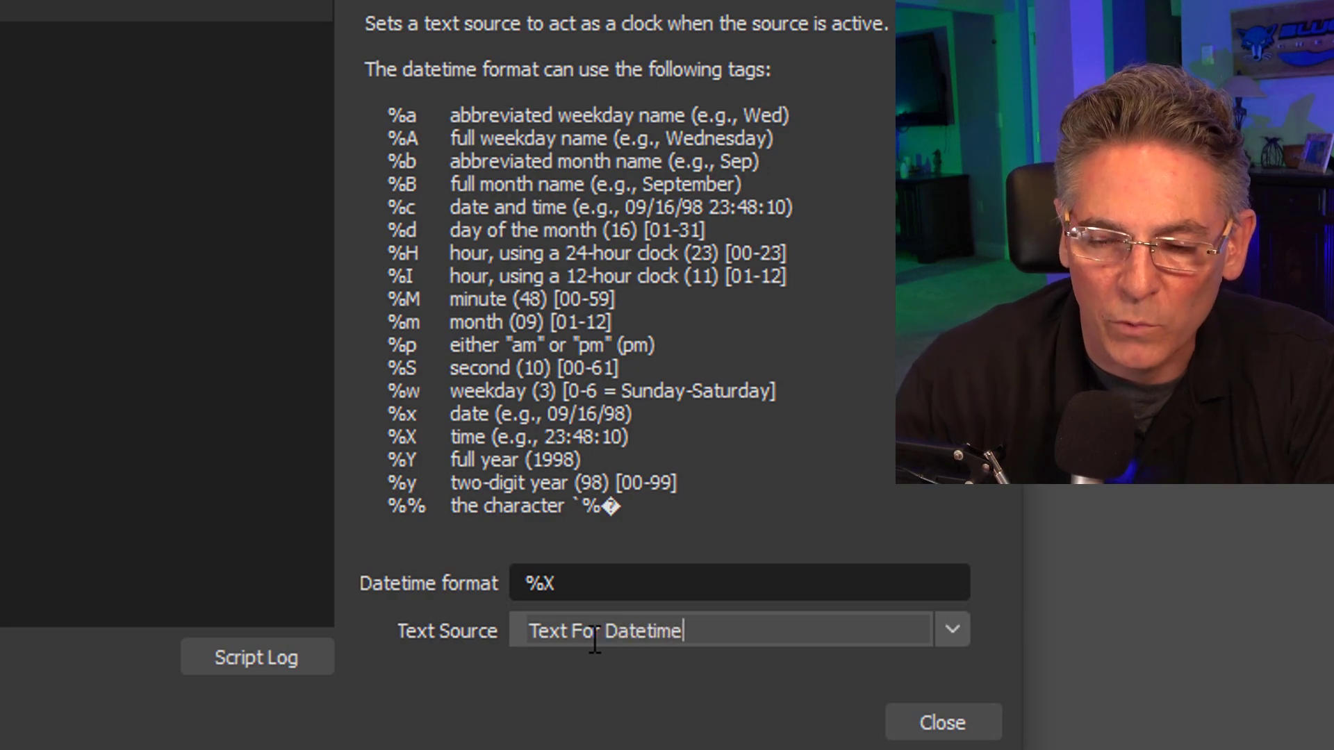
pyautogui.click(943, 724)
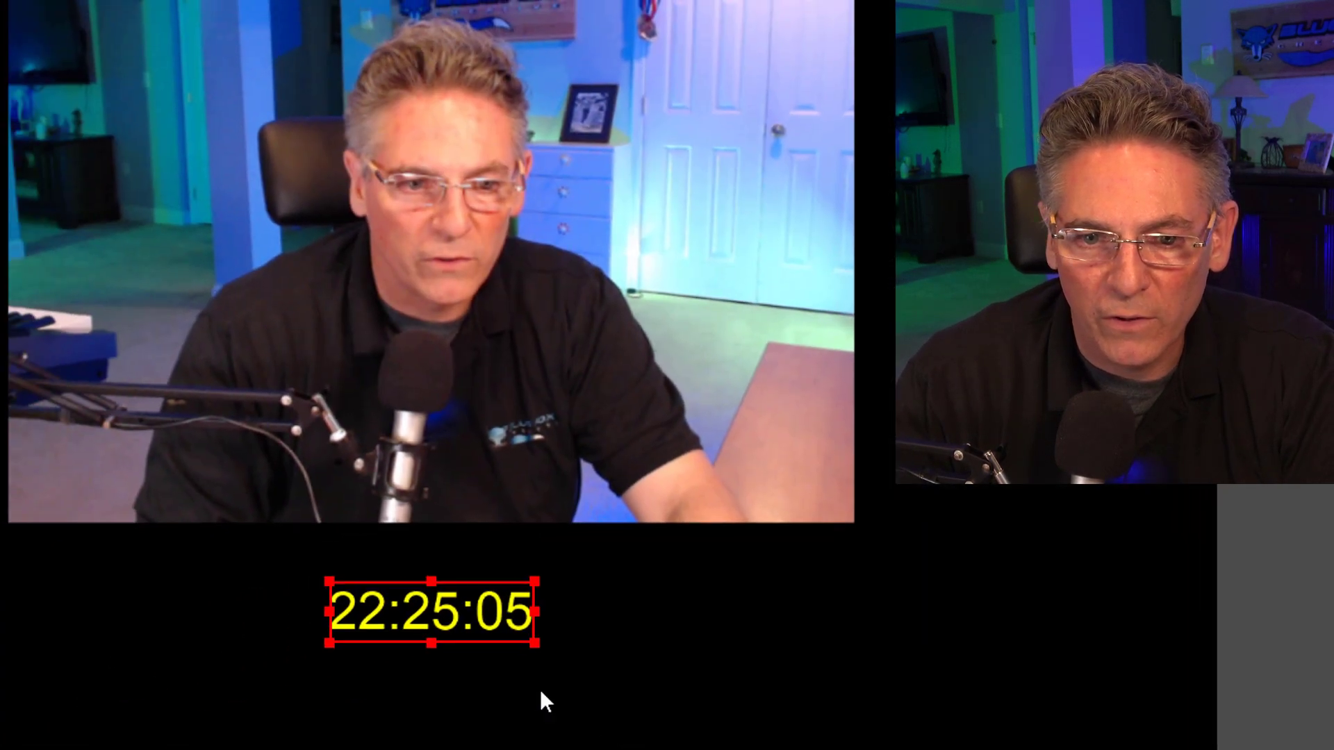
# Enlarge the clock text on the canvas and reposition it beneath the camera picture.
pyautogui.moveTo(467, 624); pyautogui.dragTo(422, 618)
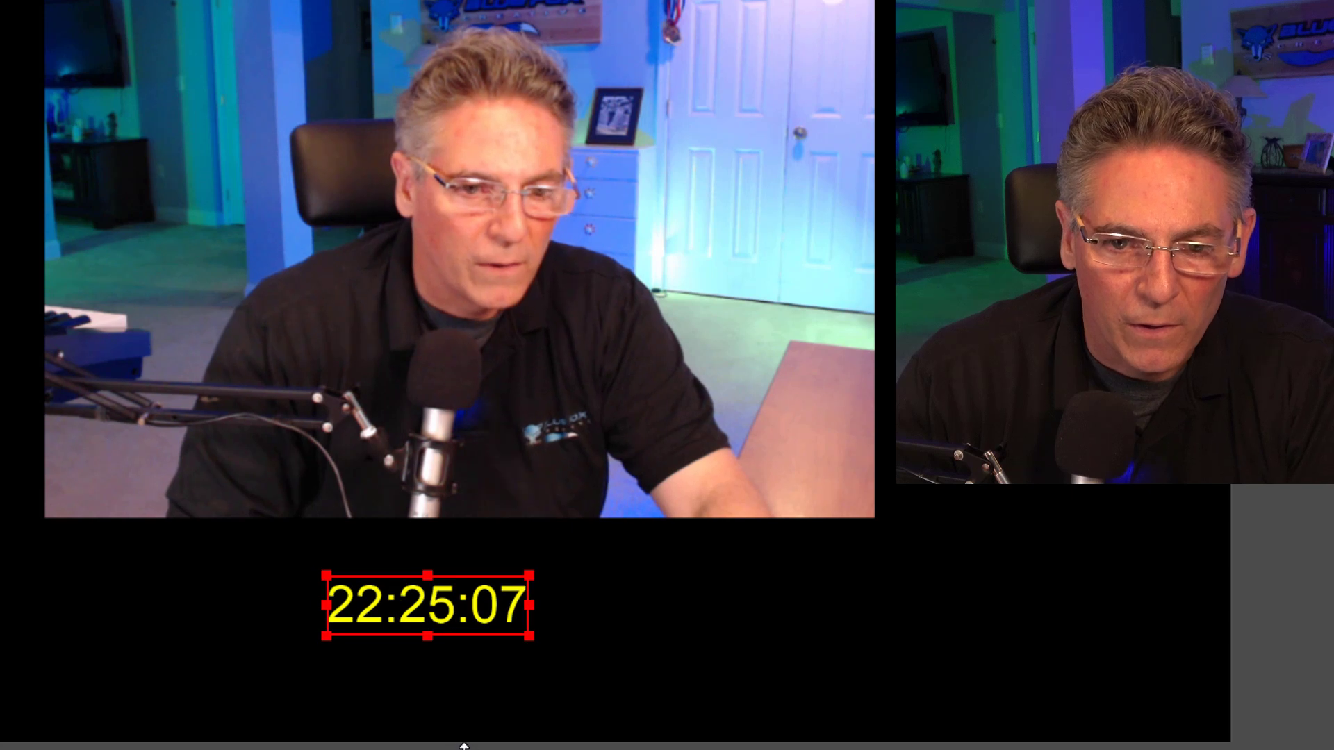
pyautogui.moveTo(527, 638); pyautogui.dragTo(633, 666)
pyautogui.moveTo(512, 653); pyautogui.dragTo(494, 640)
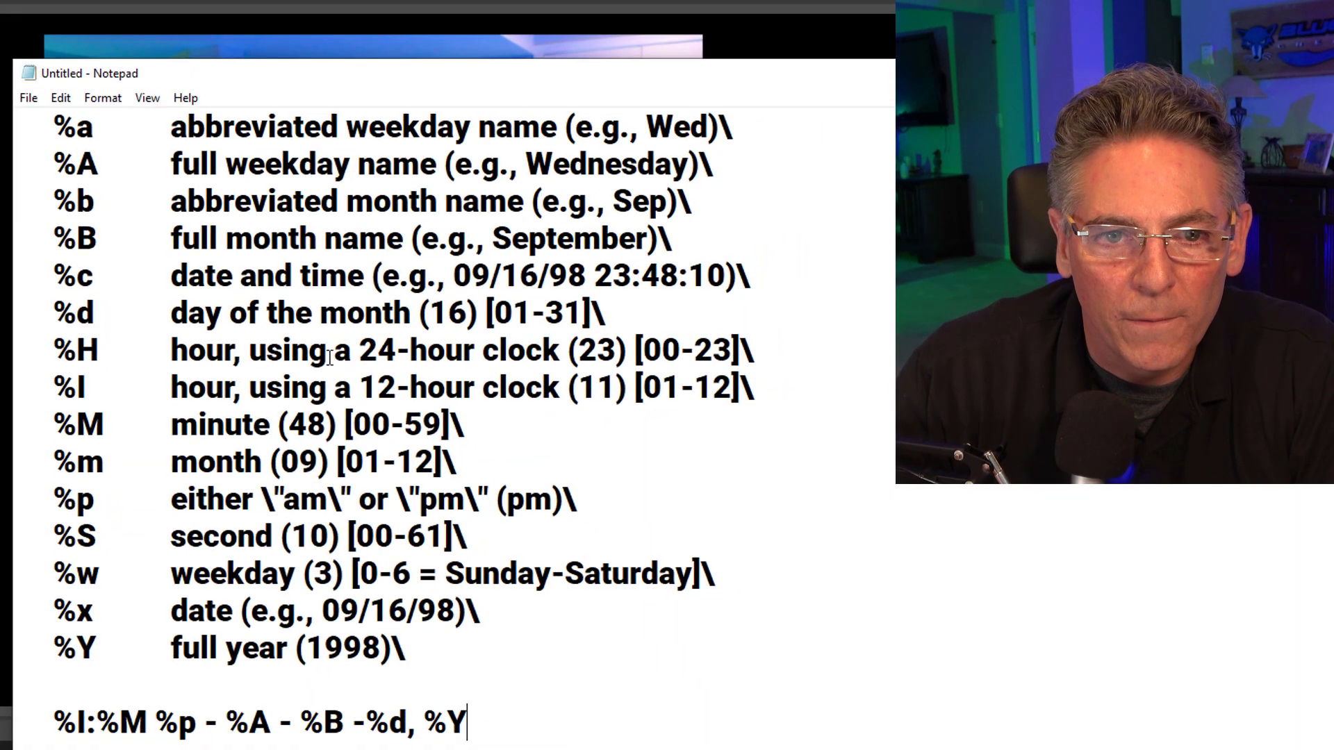
# In the Notepad document, copy the format line "%I:%M %p - %A - %B -%d, %Y" below the list of tags.
pyautogui.moveTo(431, 651); pyautogui.dragTo(17, 125)
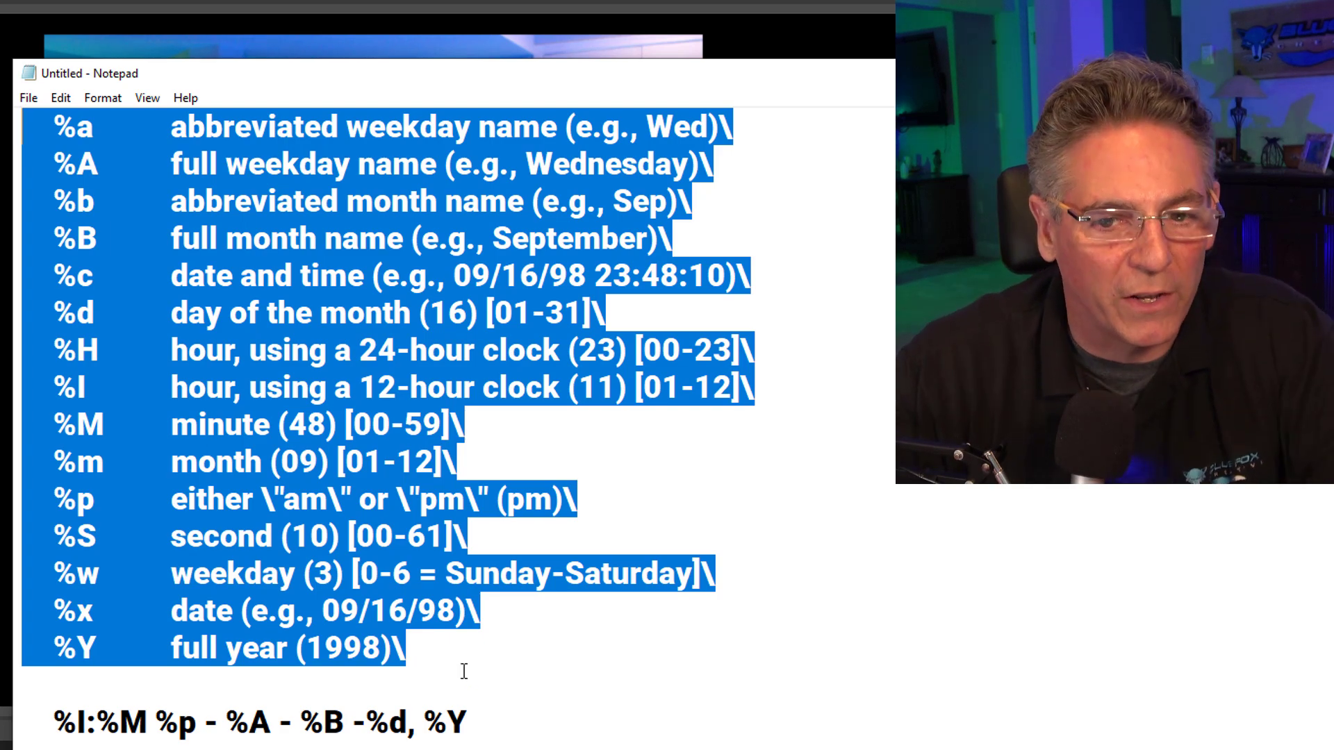
pyautogui.moveTo(472, 724); pyautogui.dragTo(101, 690)
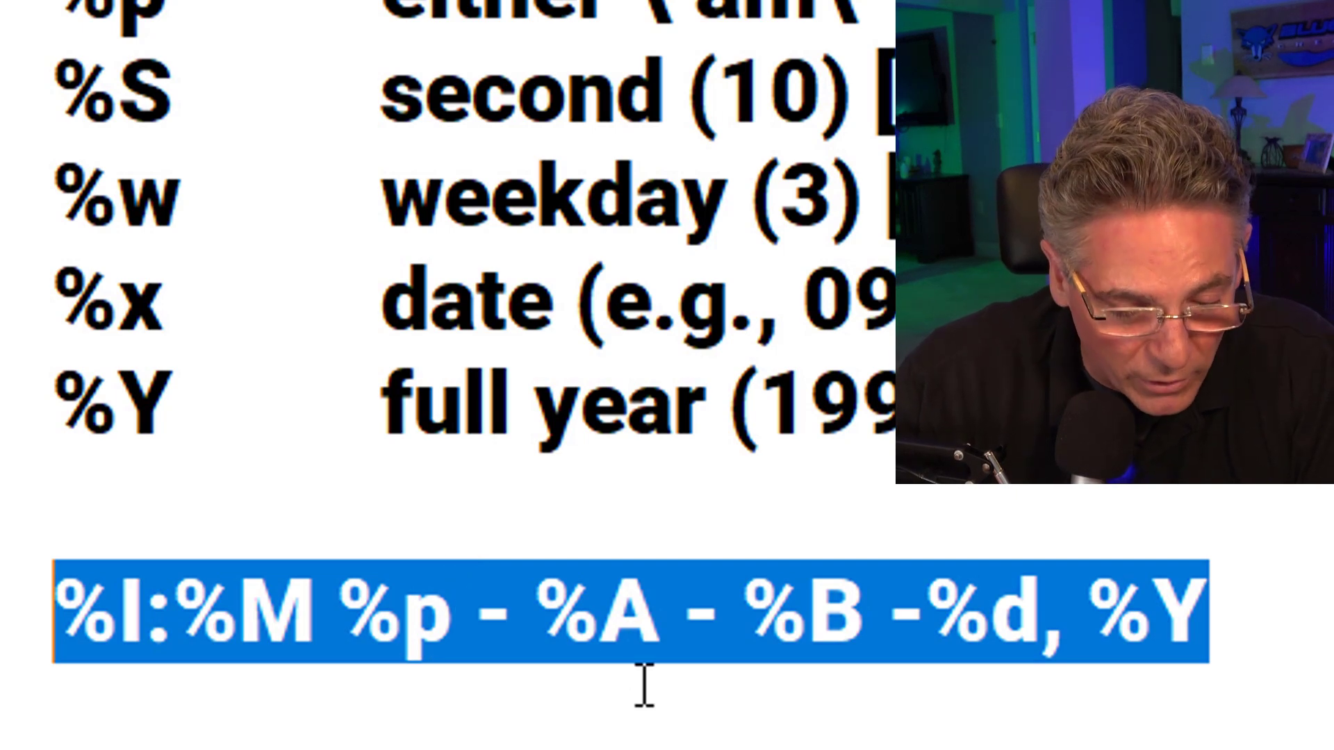
pyautogui.hotkey('ctrl', 'c')
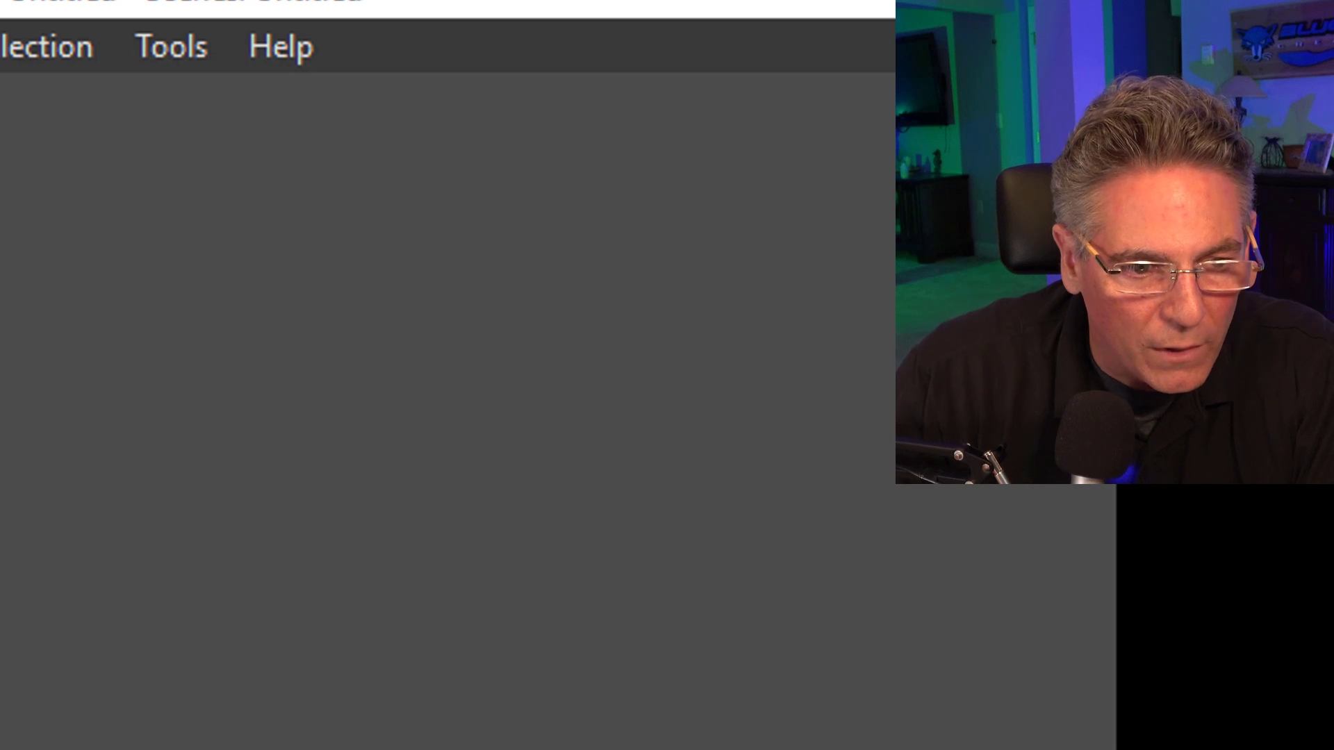
# Back in OBS, replace the datetime.lua script's datetime format with the copied "%I:%M %p - %A - %B -%d, %Y".
pyautogui.click(171, 46)
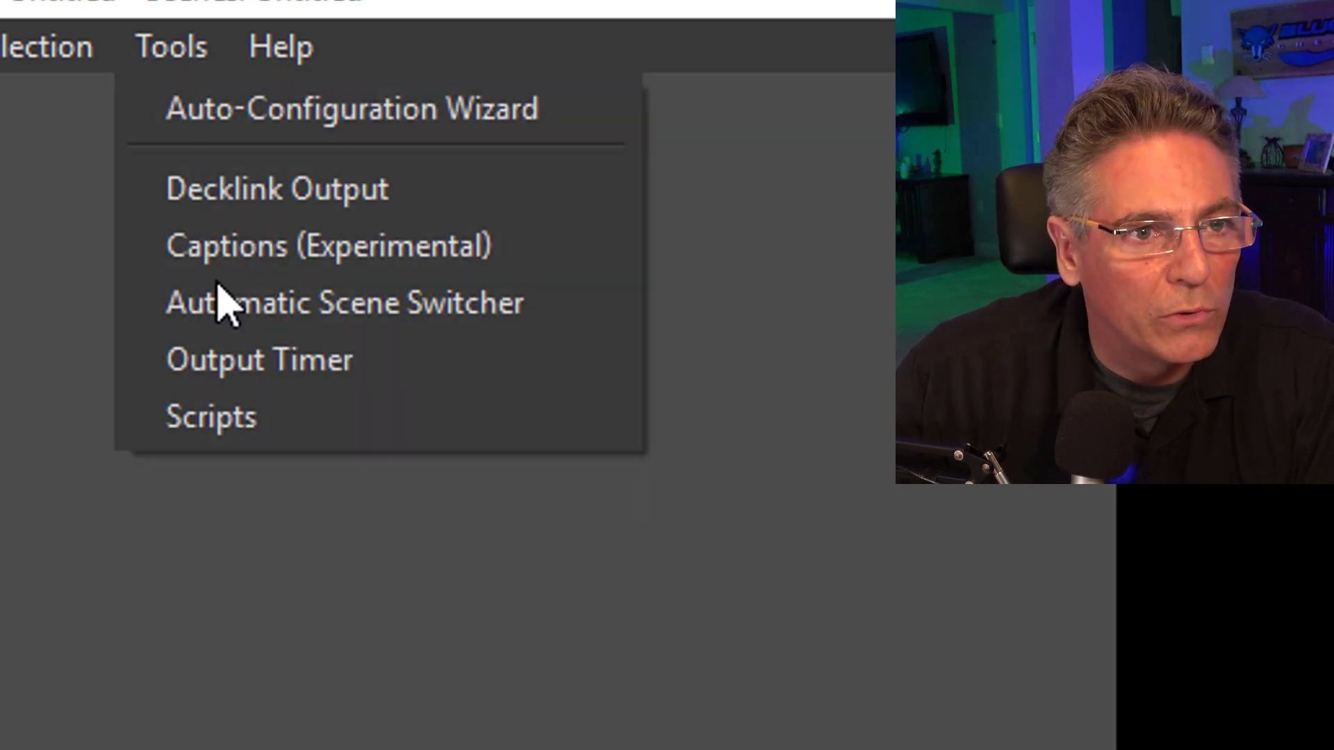
pyautogui.click(223, 417)
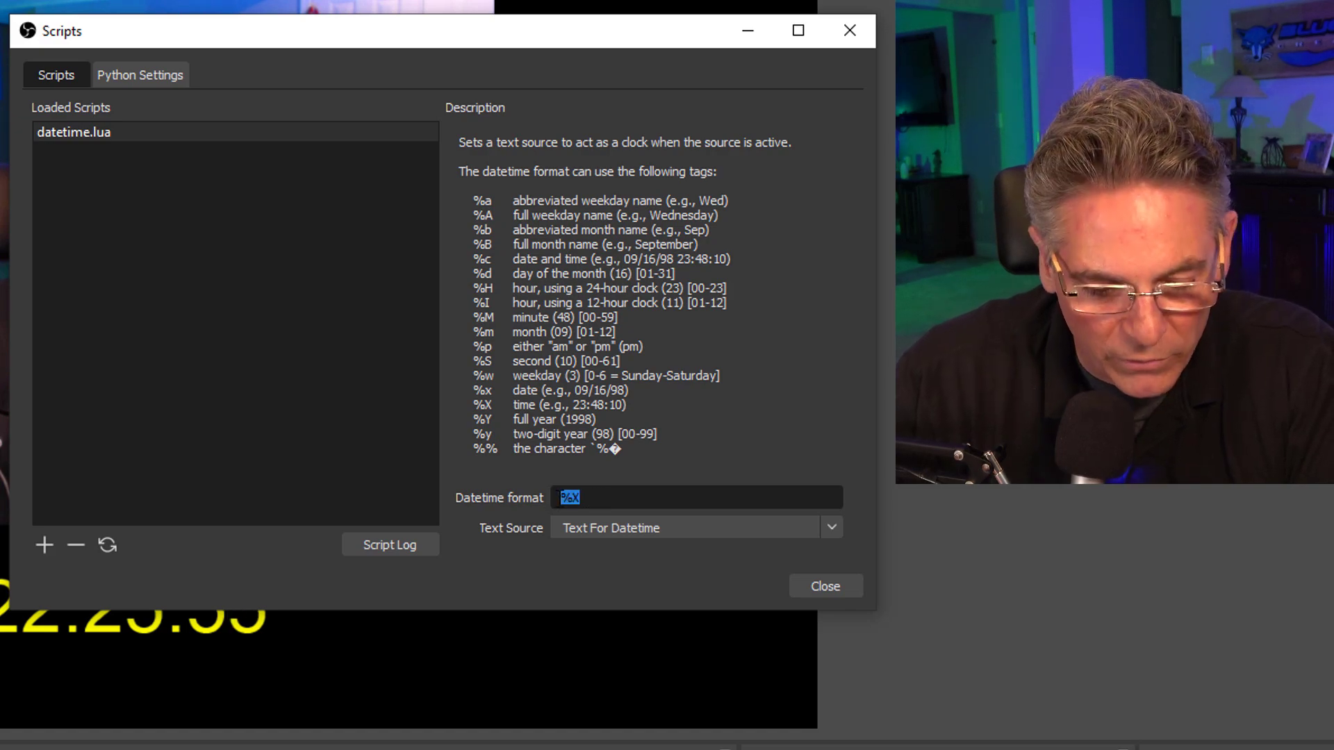
pyautogui.hotkey('ctrl', 'v')
pyautogui.click(827, 586)
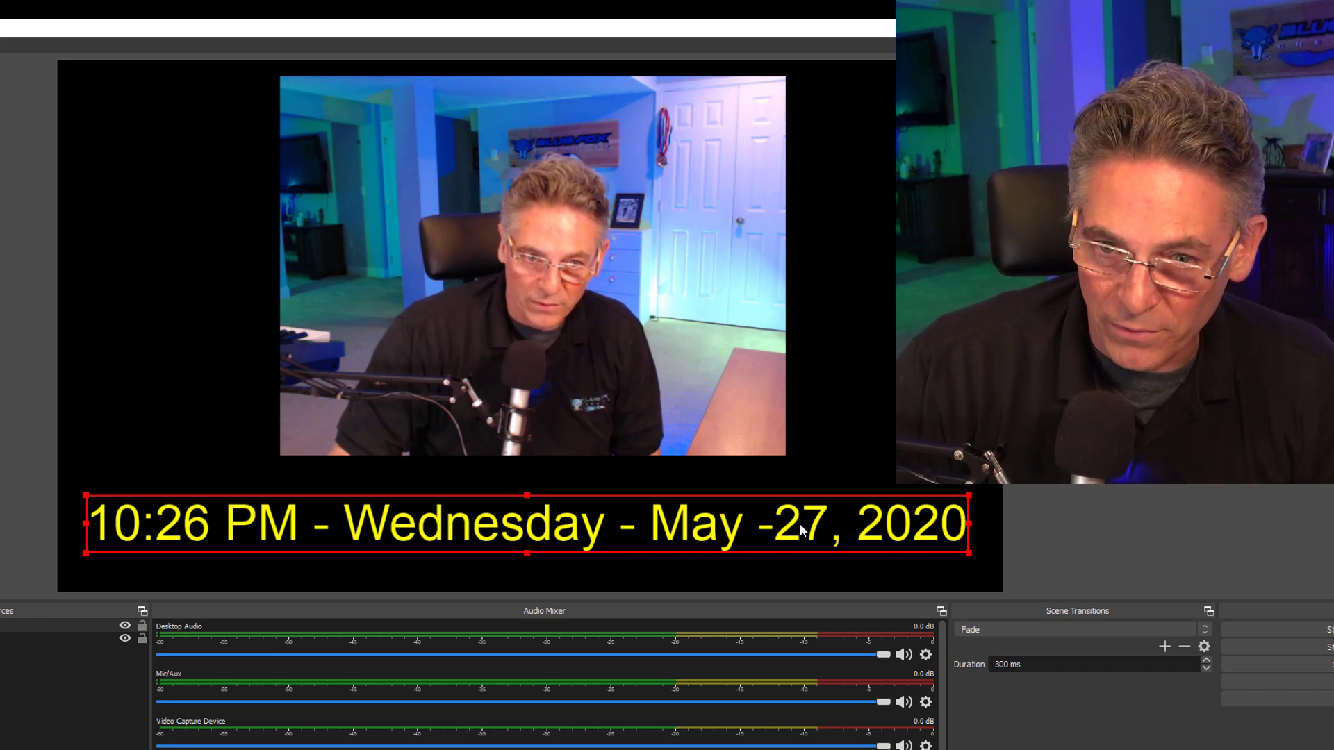
# In the script's datetime format, replace the comma after %d with "th".
pyautogui.click(858, 469)
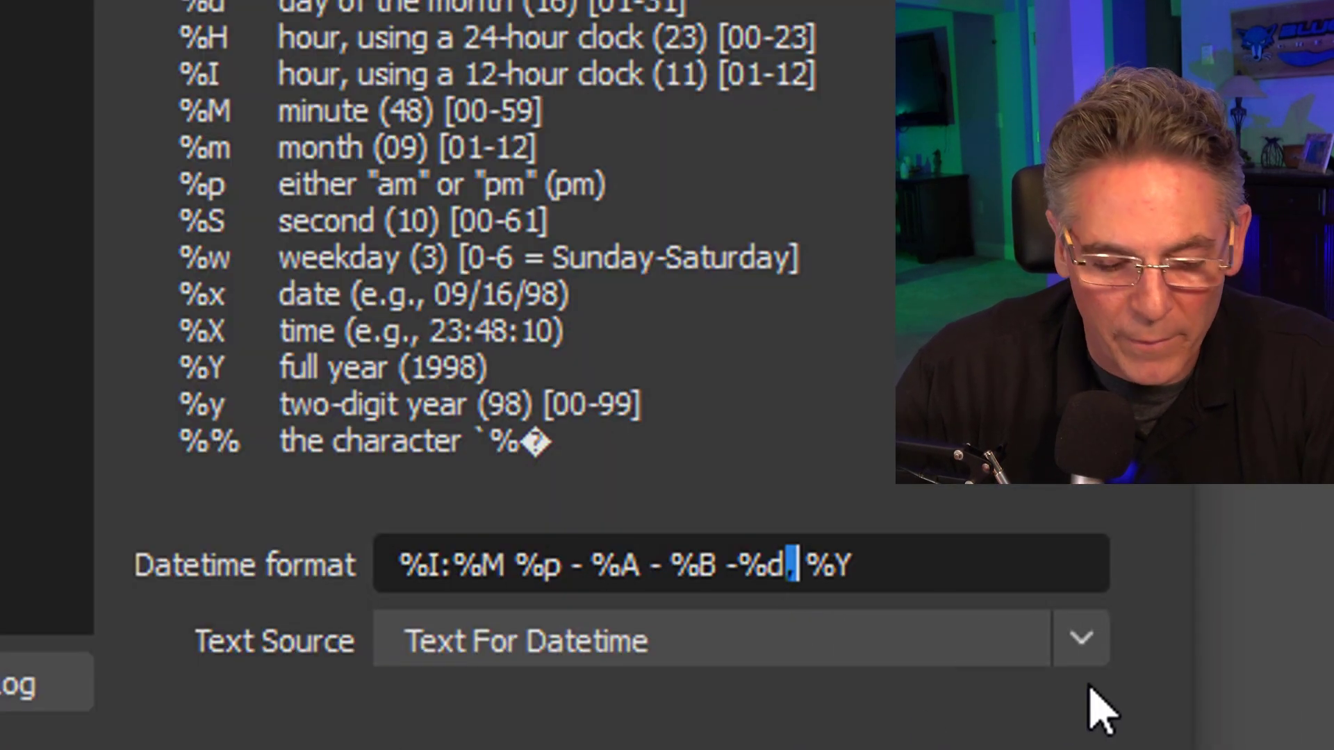
pyautogui.write('th')
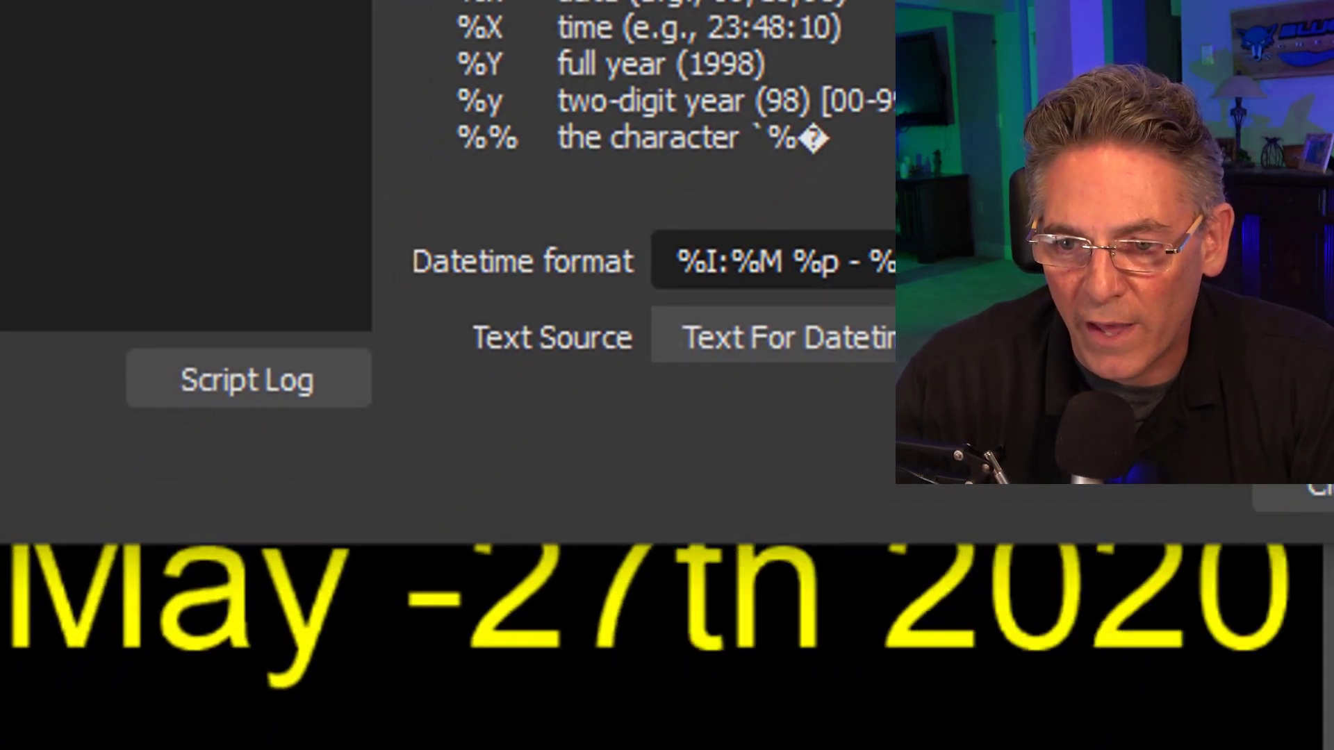
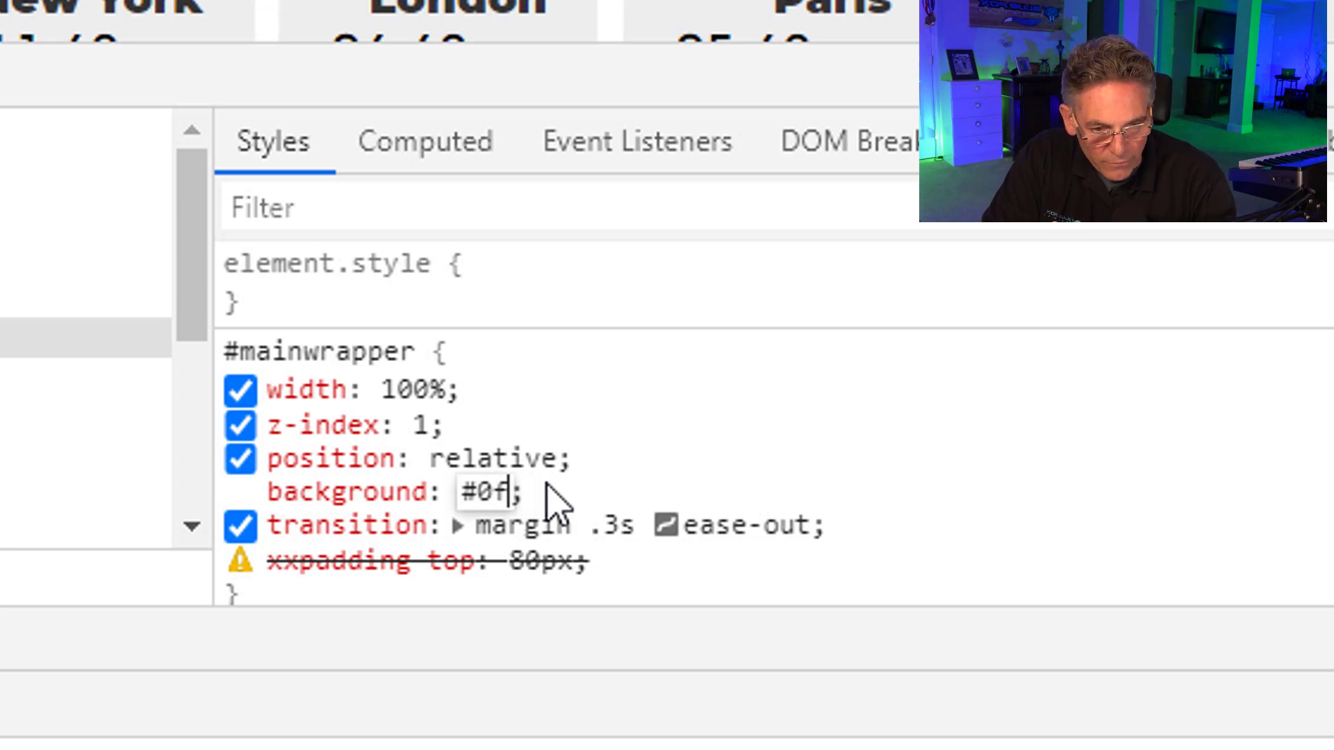
# Set the #mainwrapper background to #0f0 on the Time.is page and close the developer tools.
pyautogui.write('0')
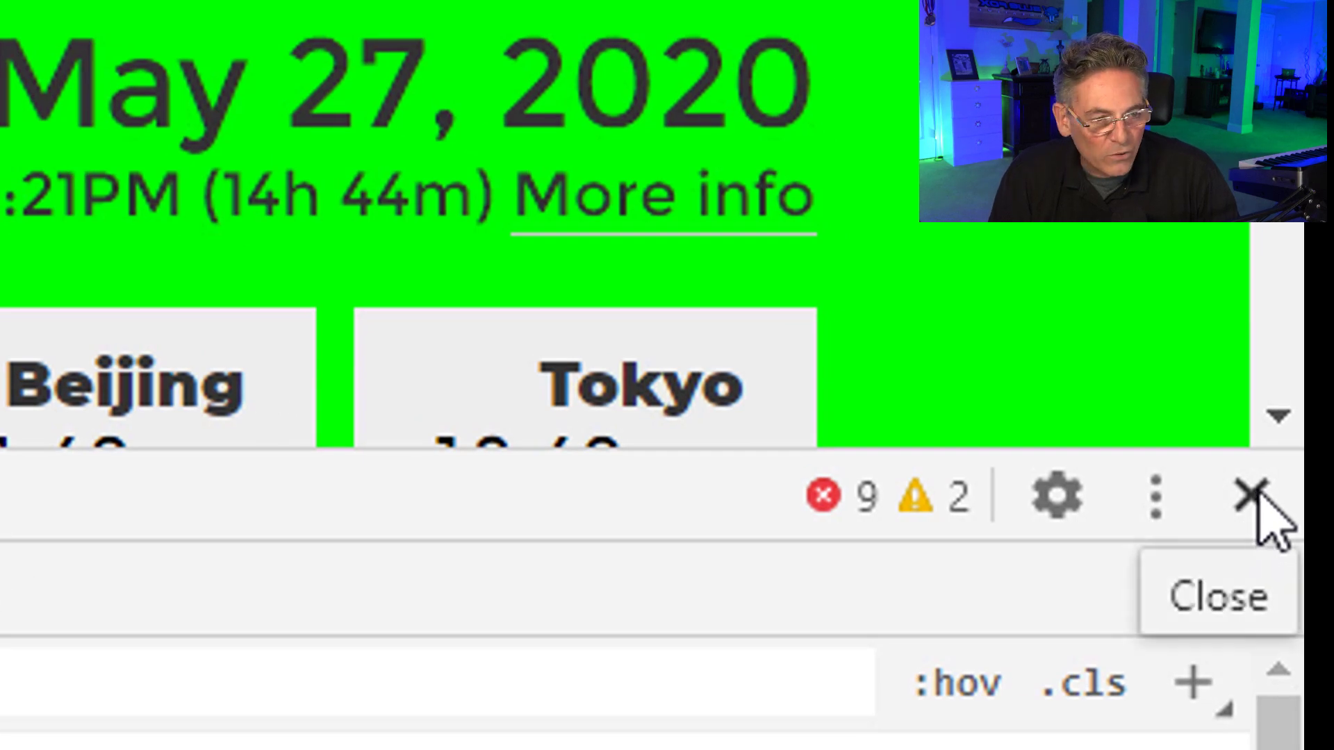
pyautogui.click(1253, 495)
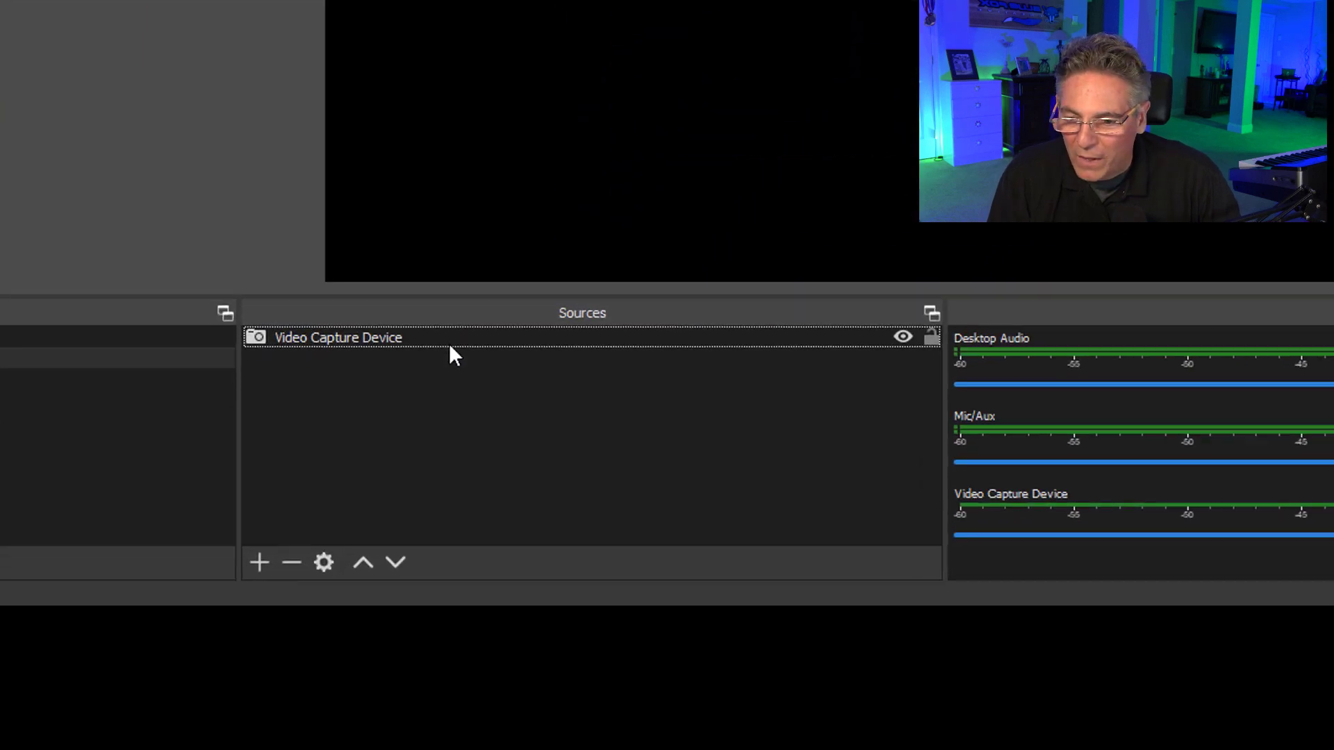
# In OBS, add a new Window Capture source named Time1 to the scene.
pyautogui.click(246, 520)
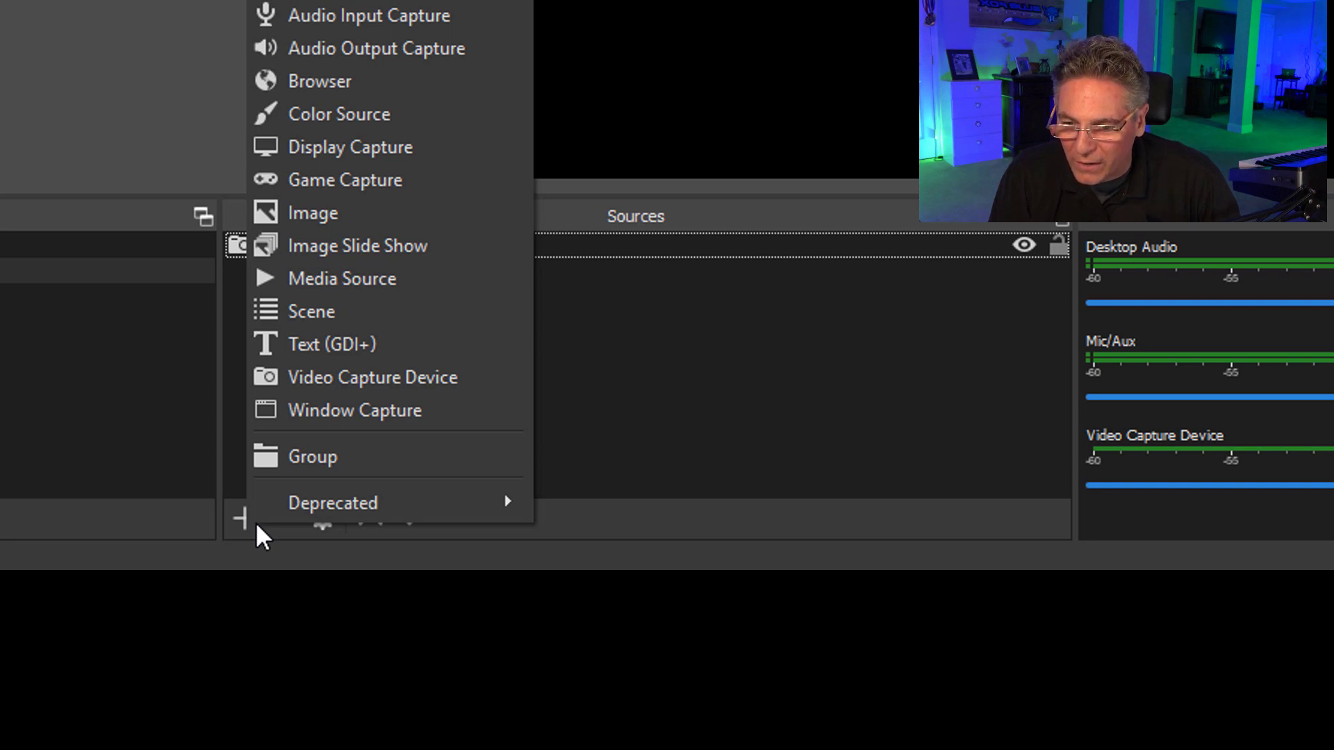
pyautogui.click(328, 419)
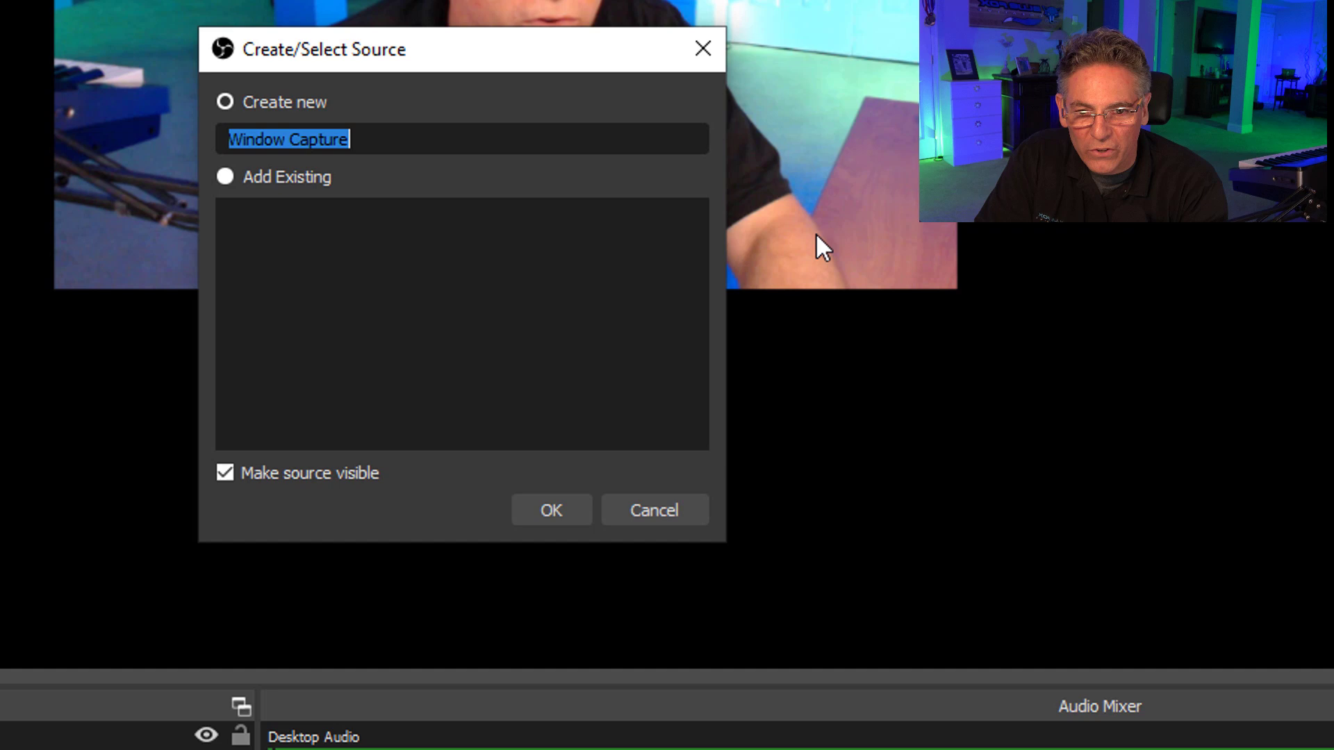
pyautogui.write('T')
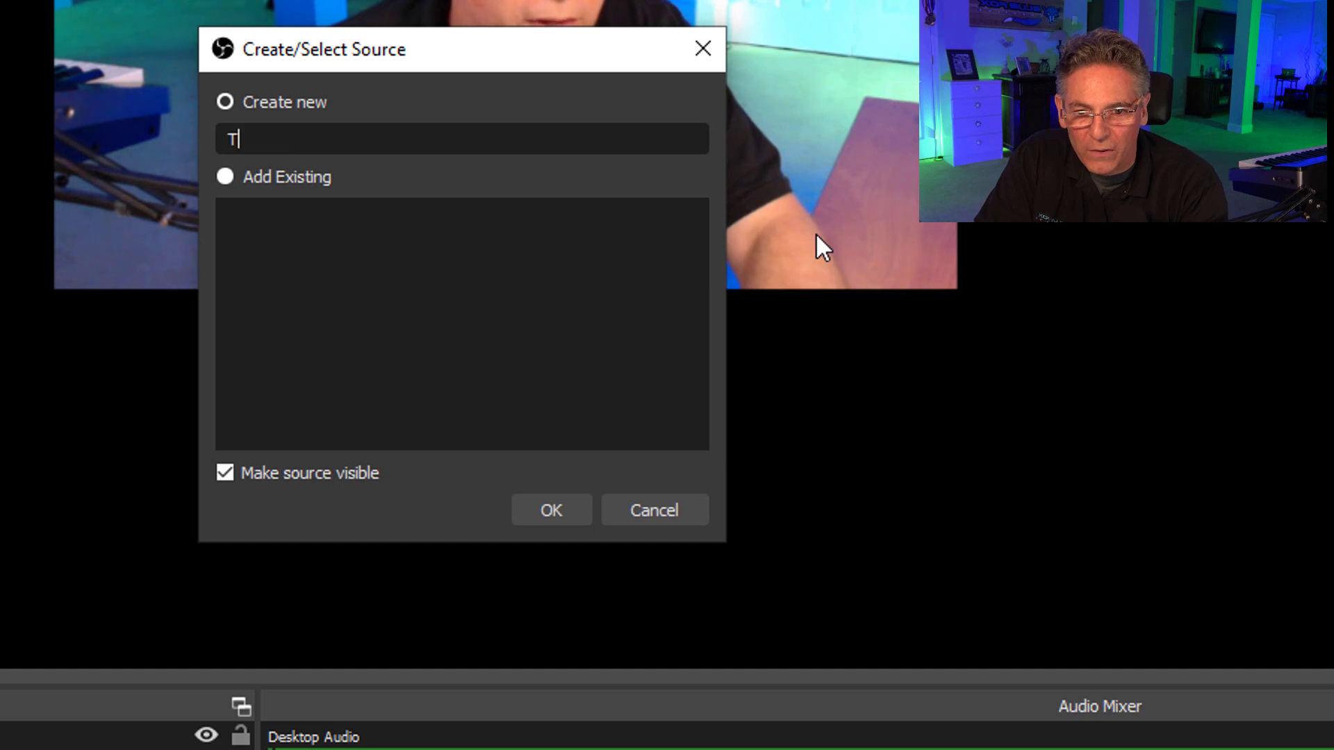
pyautogui.write('imer')
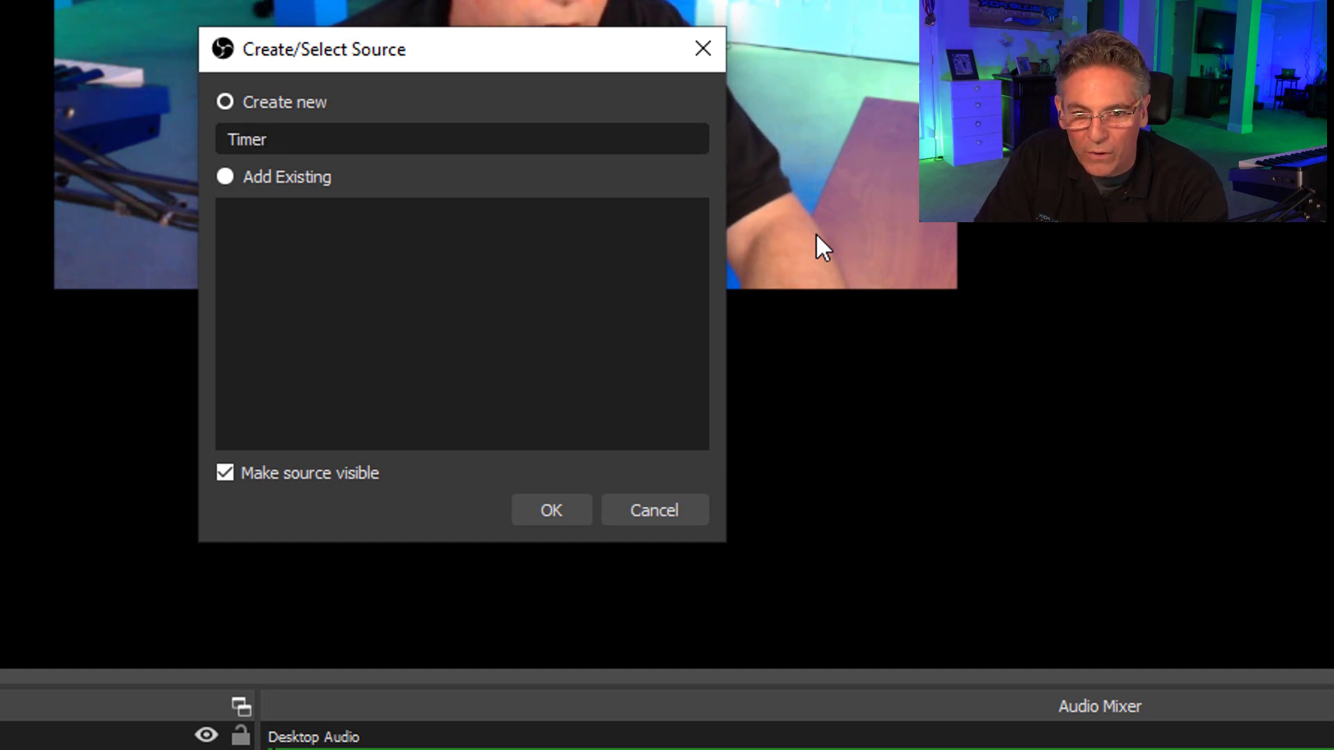
pyautogui.press('BackSpace')
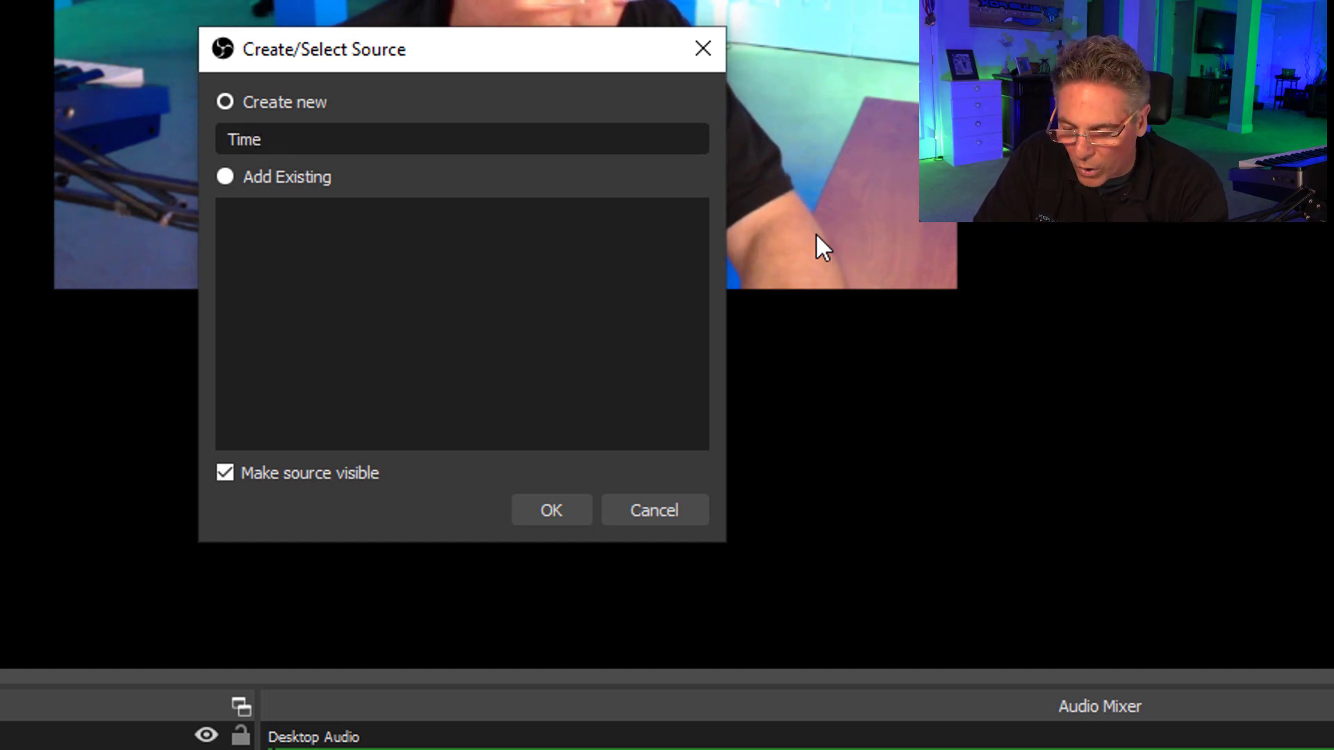
pyautogui.write('1')
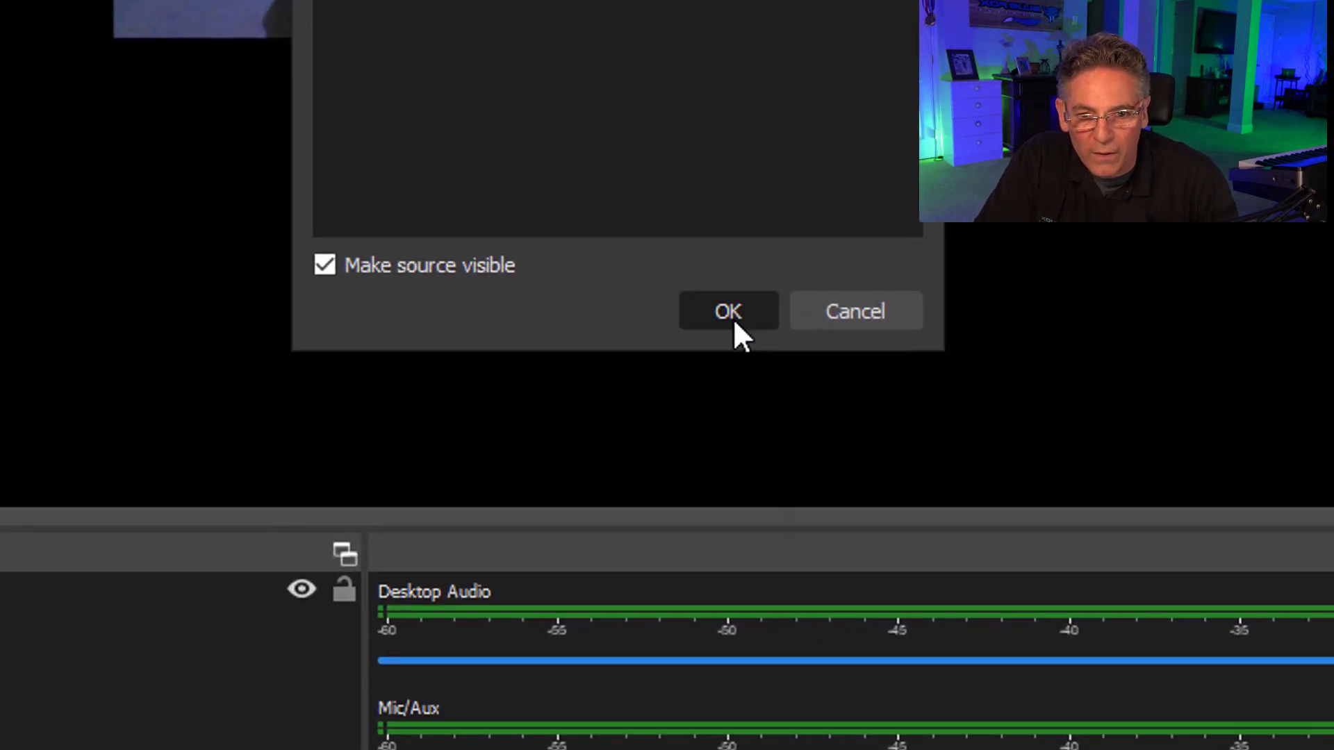
pyautogui.click(554, 517)
# Set Time1 to capture the Time.is Google Chrome window, and shift the capture left on the canvas.
pyautogui.click(416, 413)
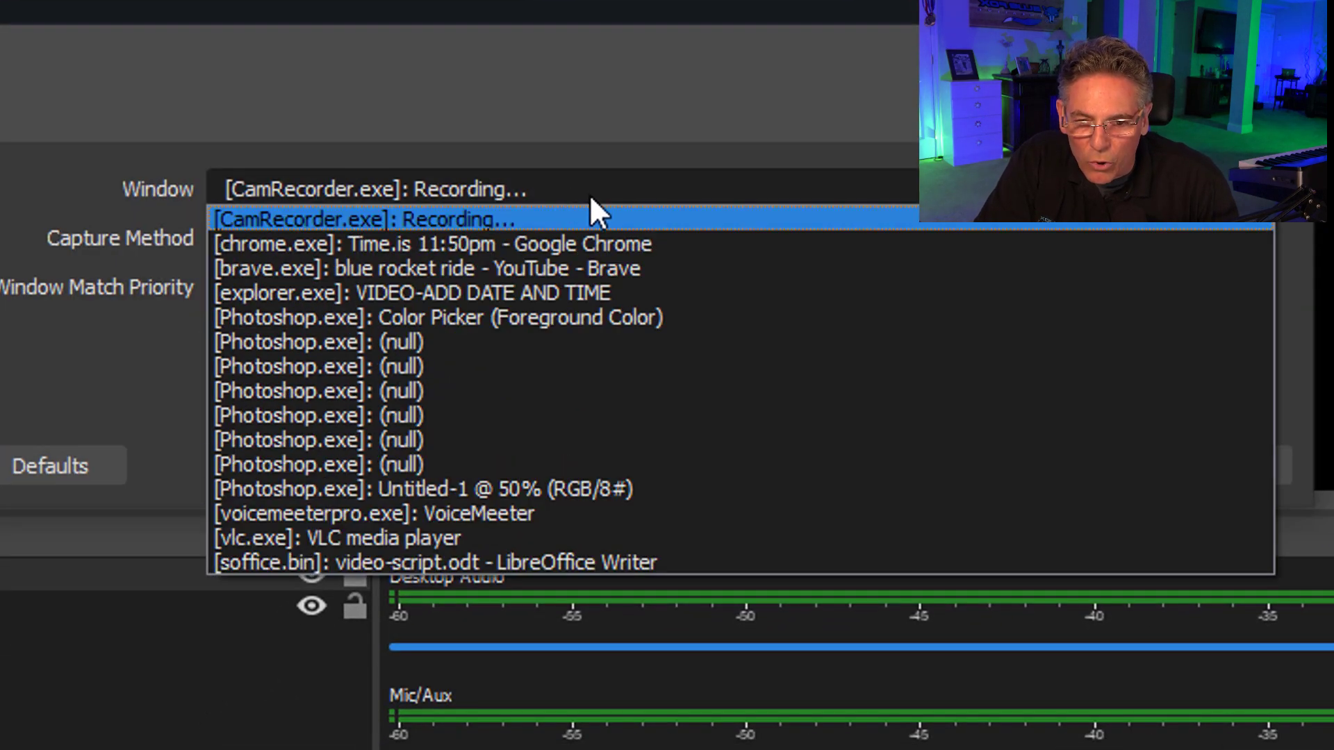
pyautogui.click(628, 243)
pyautogui.click(1089, 466)
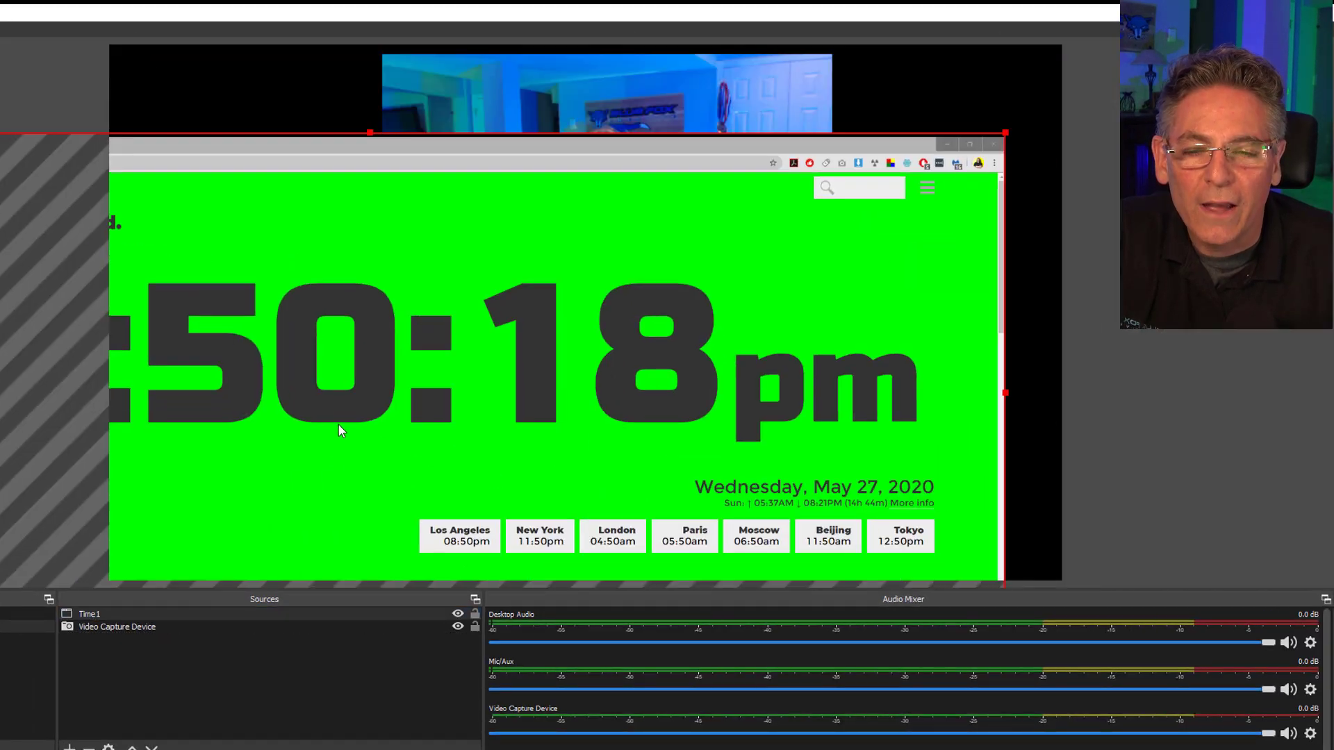
pyautogui.moveTo(339, 425); pyautogui.dragTo(392, 422)
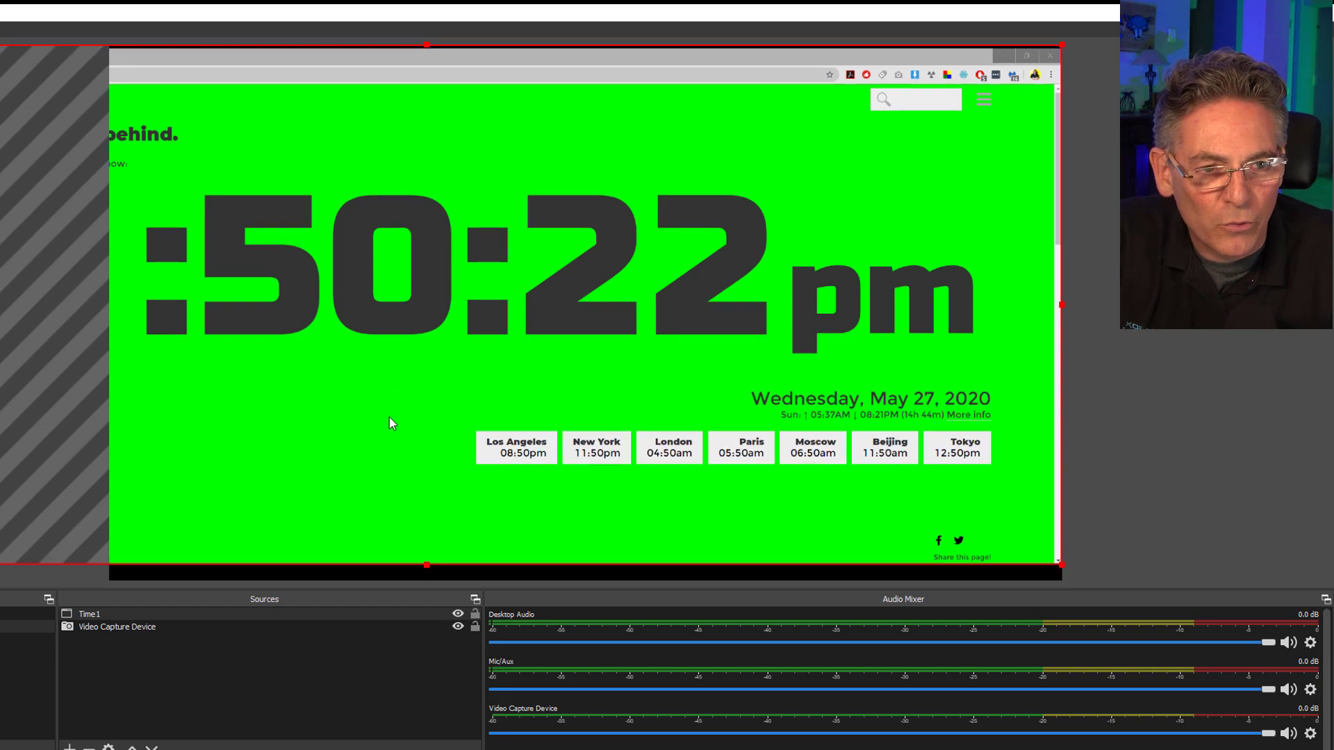
pyautogui.moveTo(270, 474); pyautogui.dragTo(272, 485)
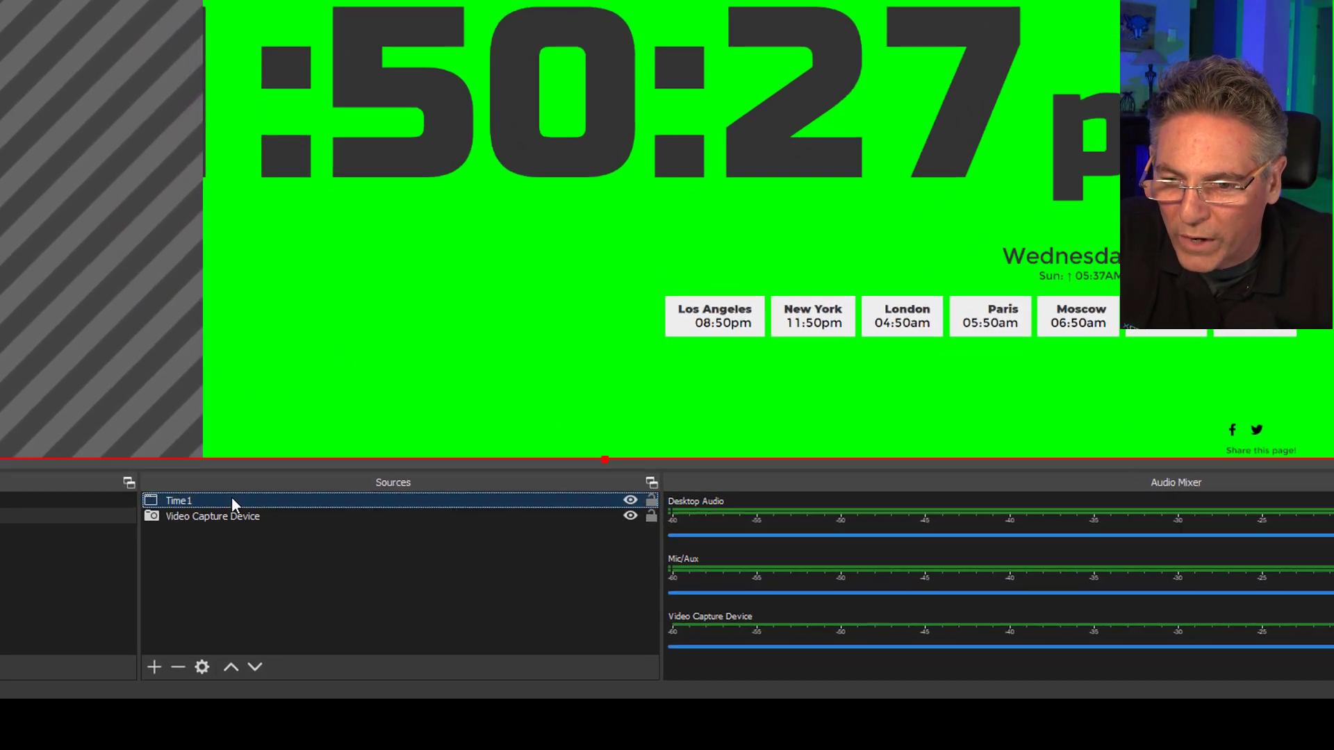
# Add a Chroma Key filter to the Time1 source, keeping the default name and green key settings.
pyautogui.rightClick(134, 613)
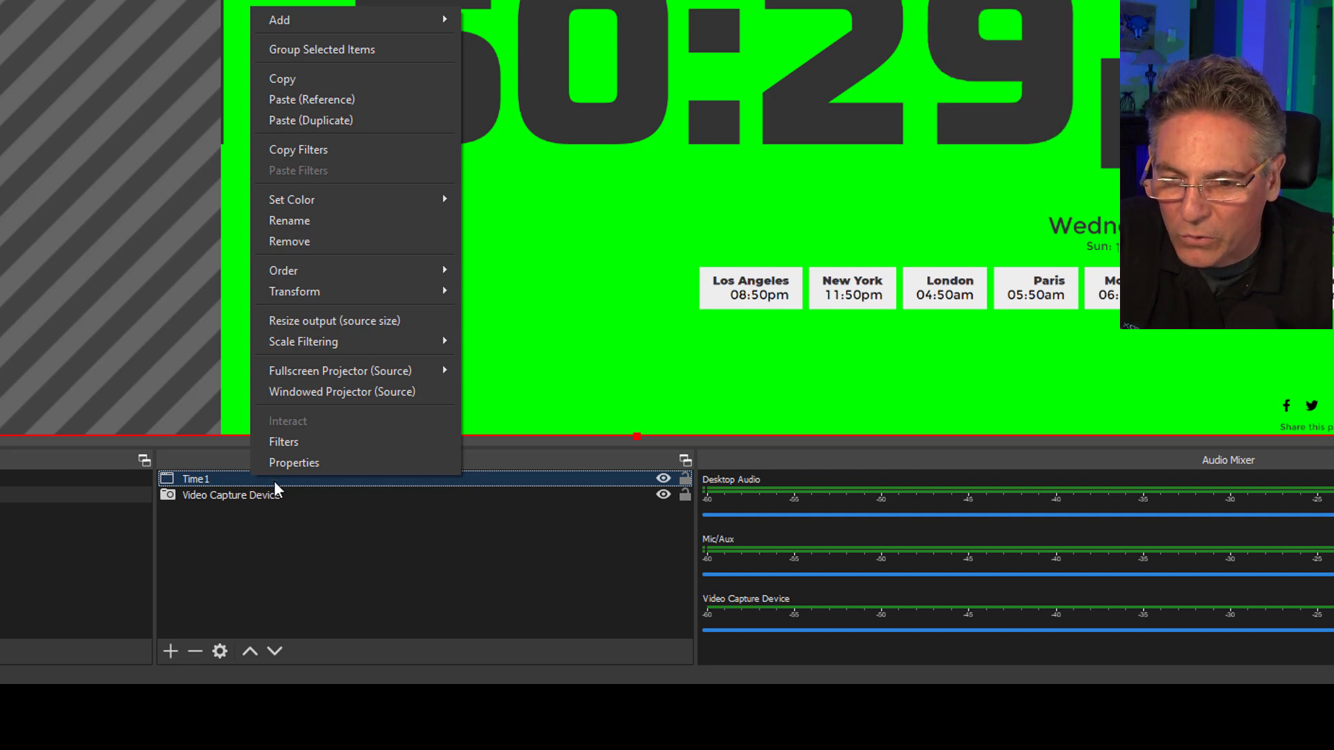
pyautogui.click(285, 442)
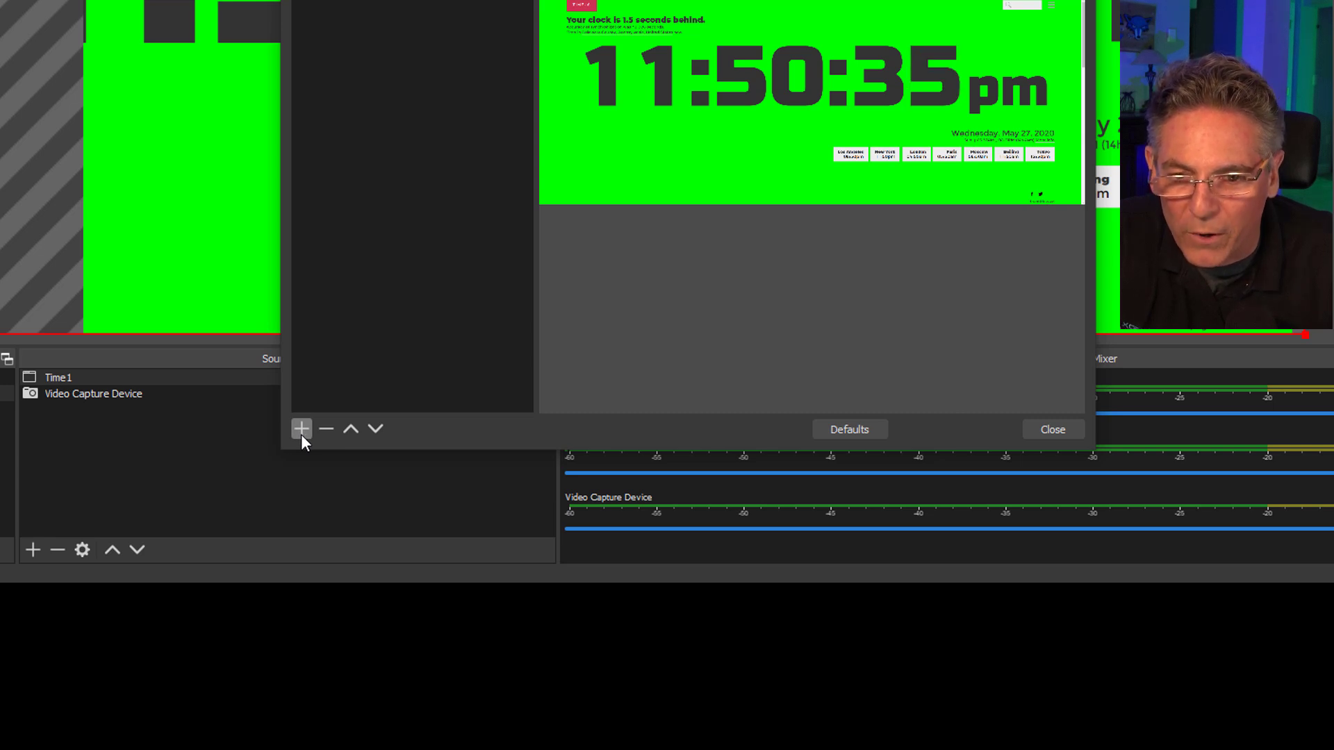
pyautogui.click(301, 434)
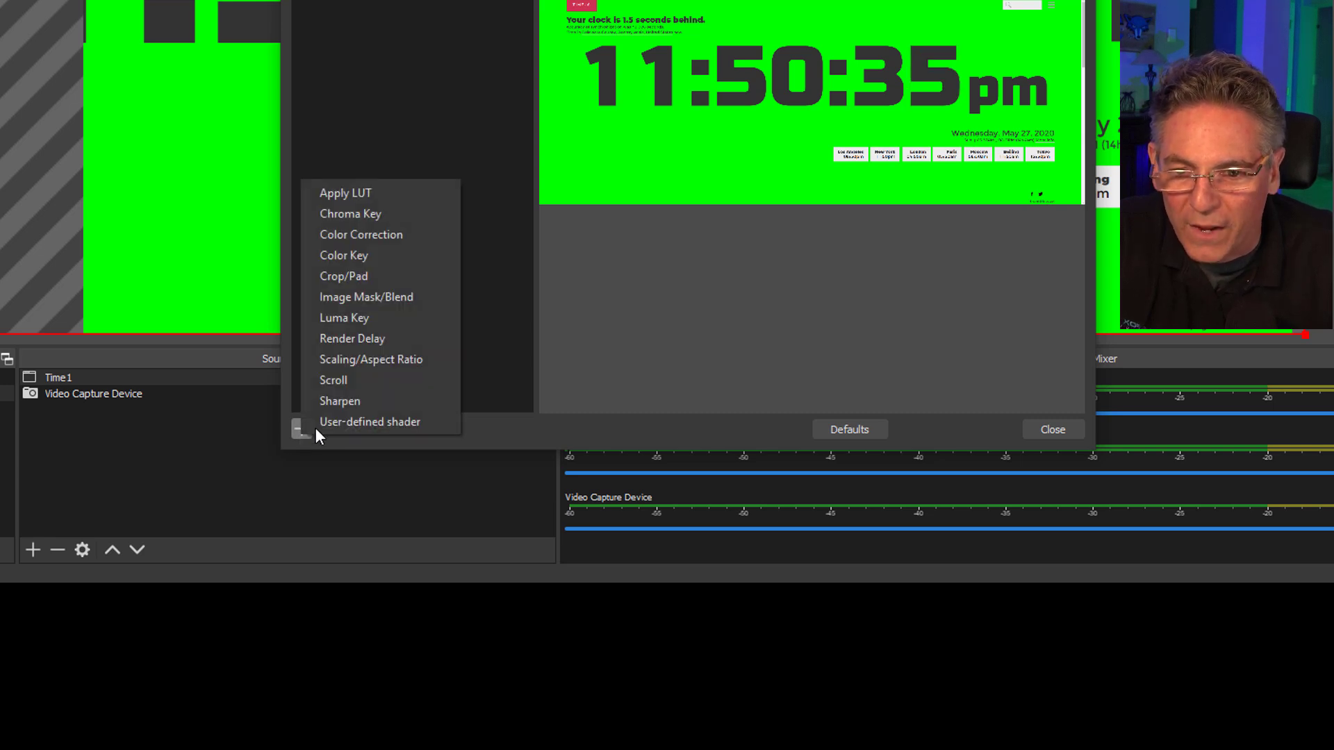
pyautogui.click(431, 217)
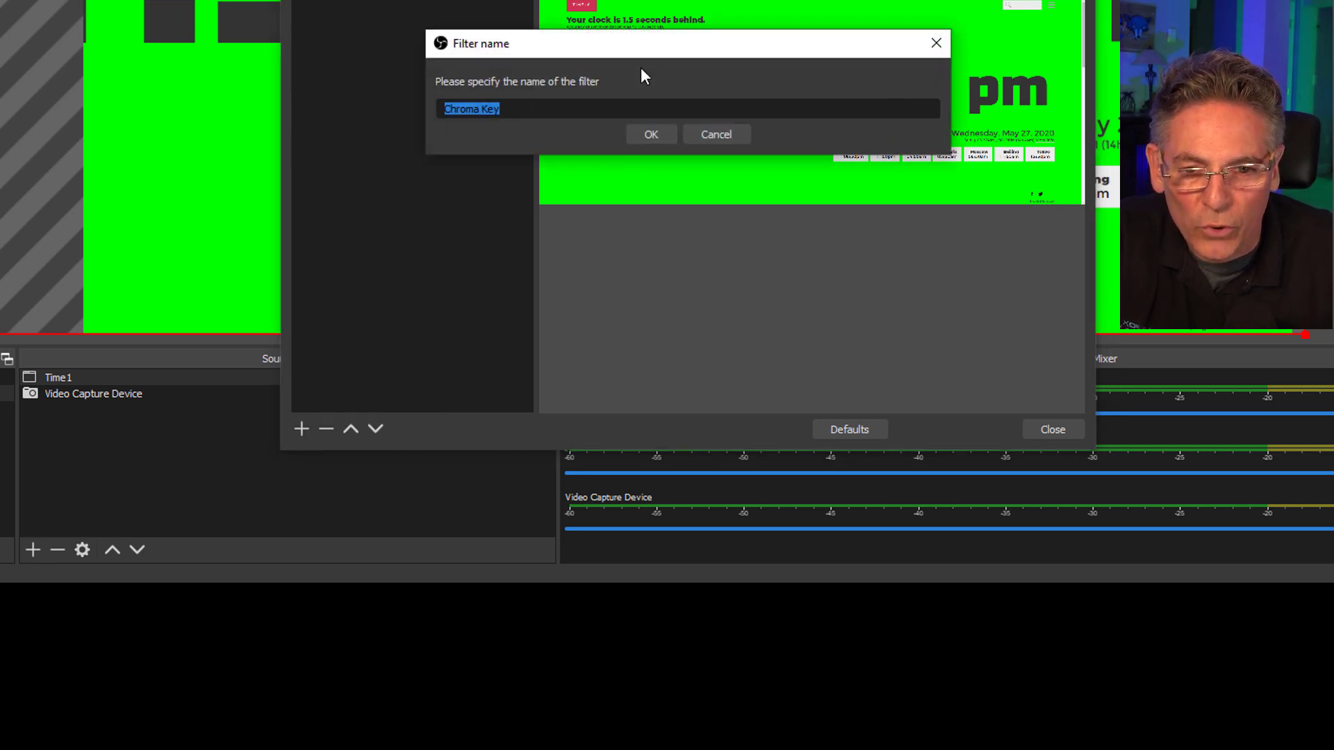
pyautogui.moveTo(639, 47); pyautogui.dragTo(592, 264)
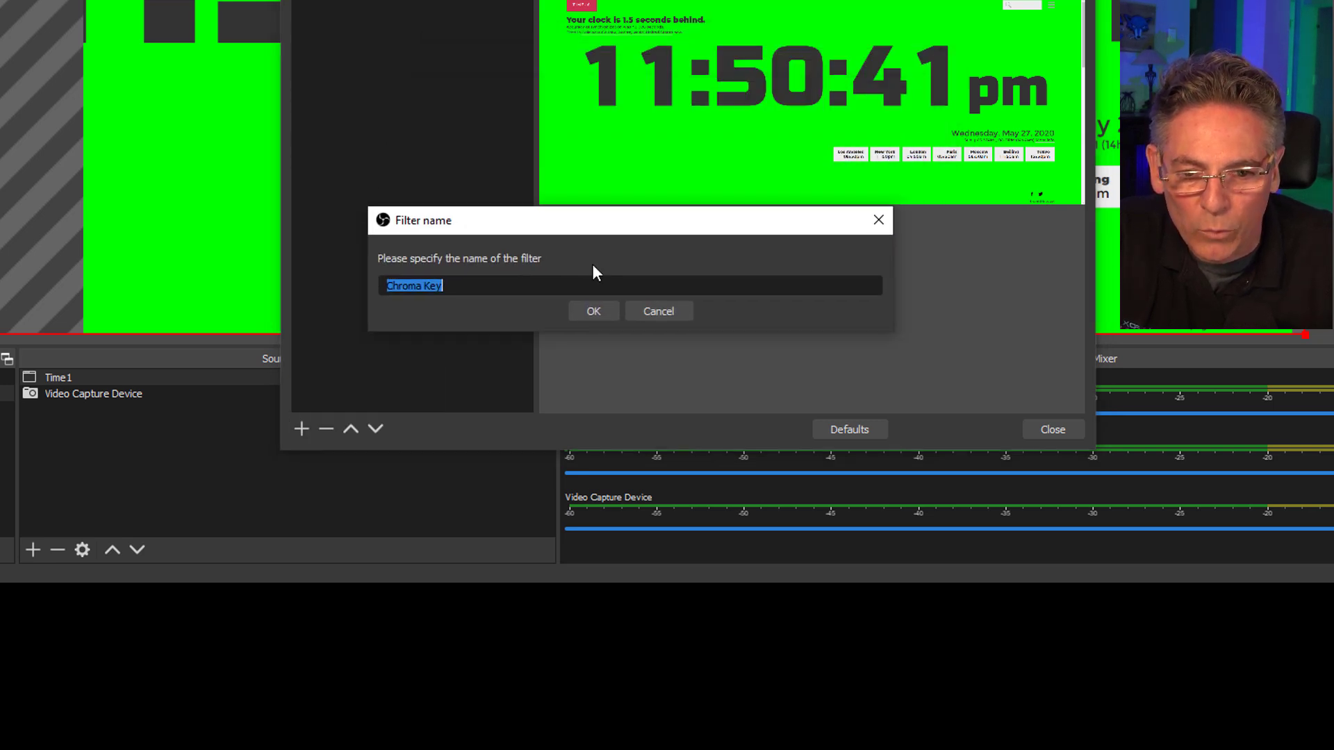
pyautogui.click(588, 313)
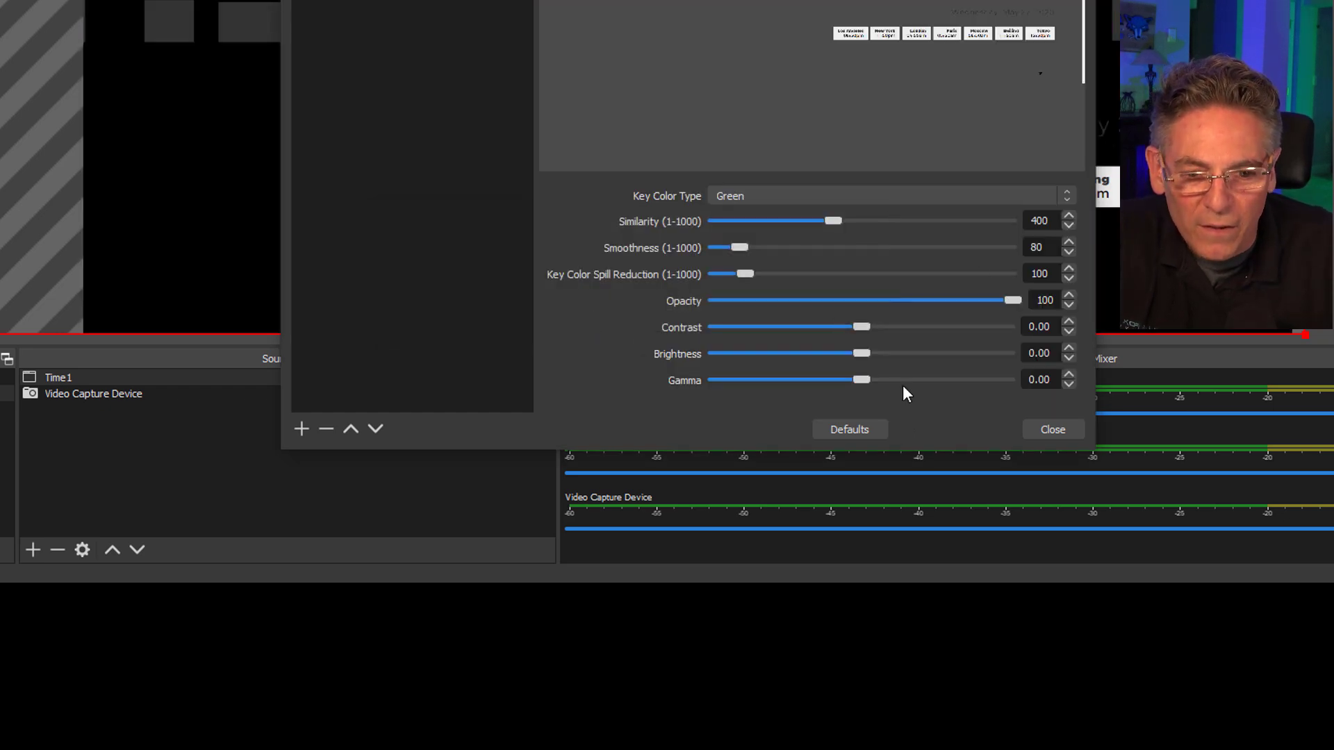
pyautogui.click(1049, 433)
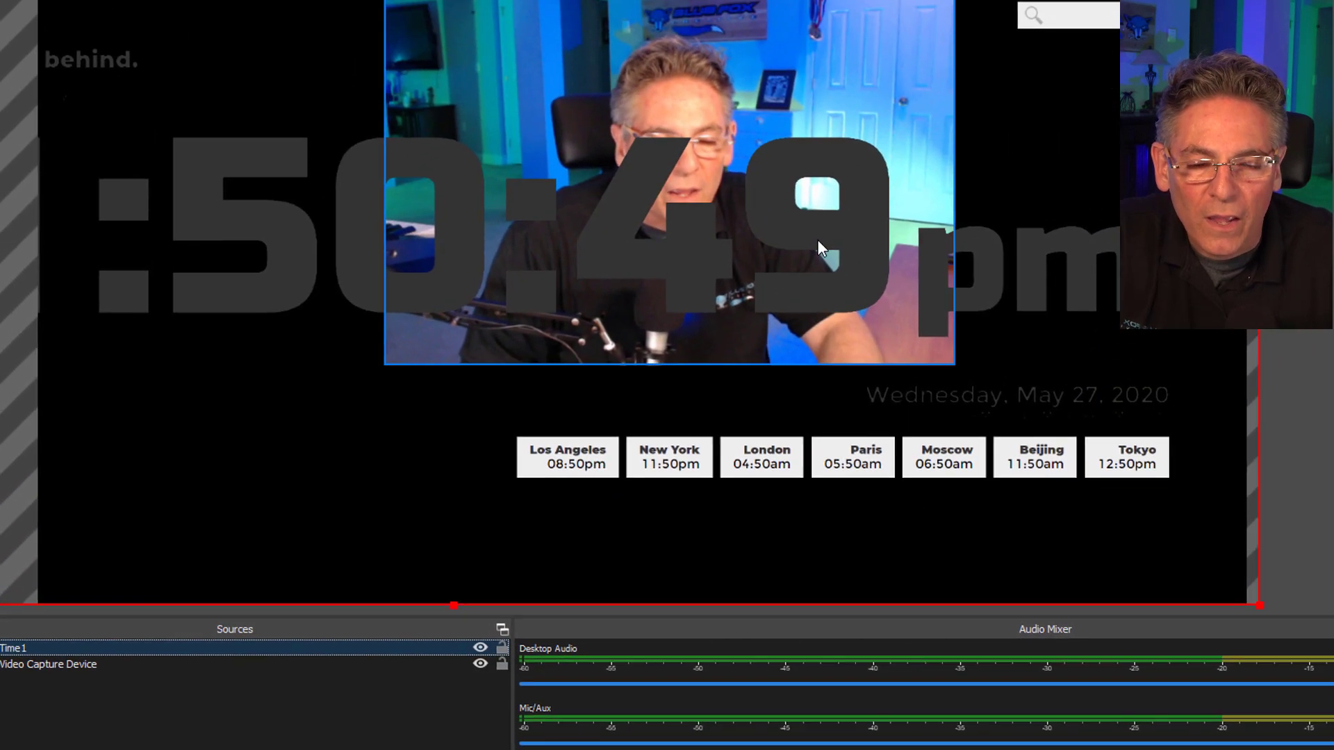
# Crop the Time1 capture to the row of city clocks and place it in the canvas's lower-right corner.
pyautogui.moveTo(1029, 158); pyautogui.dragTo(1036, 285)
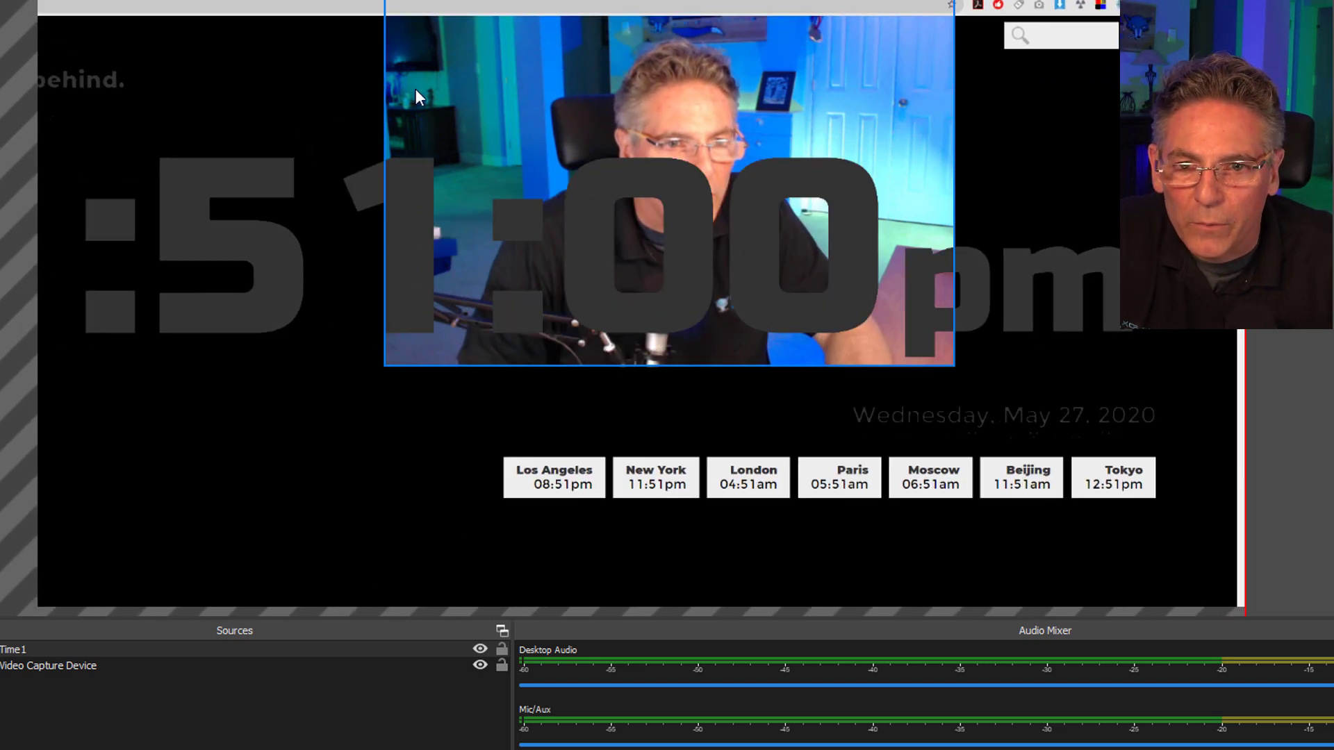
pyautogui.moveTo(440, 1); pyautogui.dragTo(420, 185)
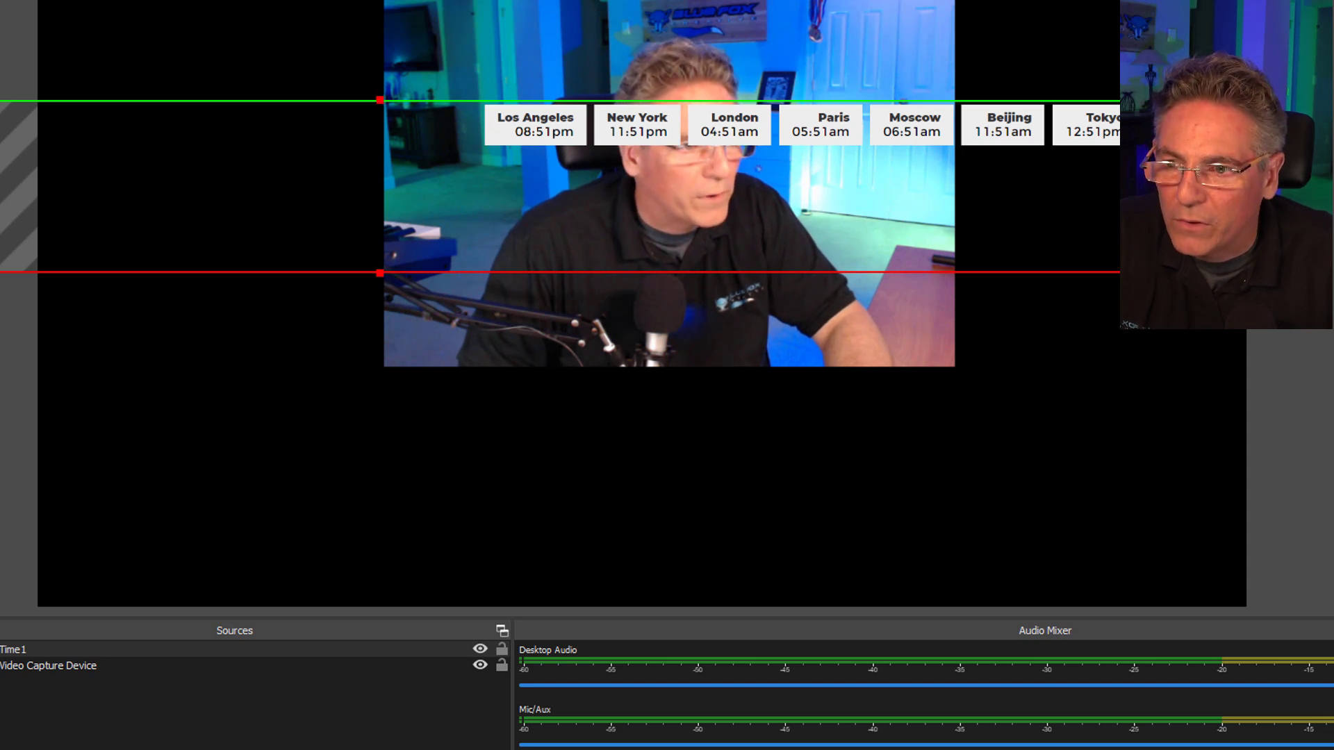
pyautogui.moveTo(11, 208); pyautogui.dragTo(473, 215)
pyautogui.moveTo(809, 274); pyautogui.dragTo(972, 551)
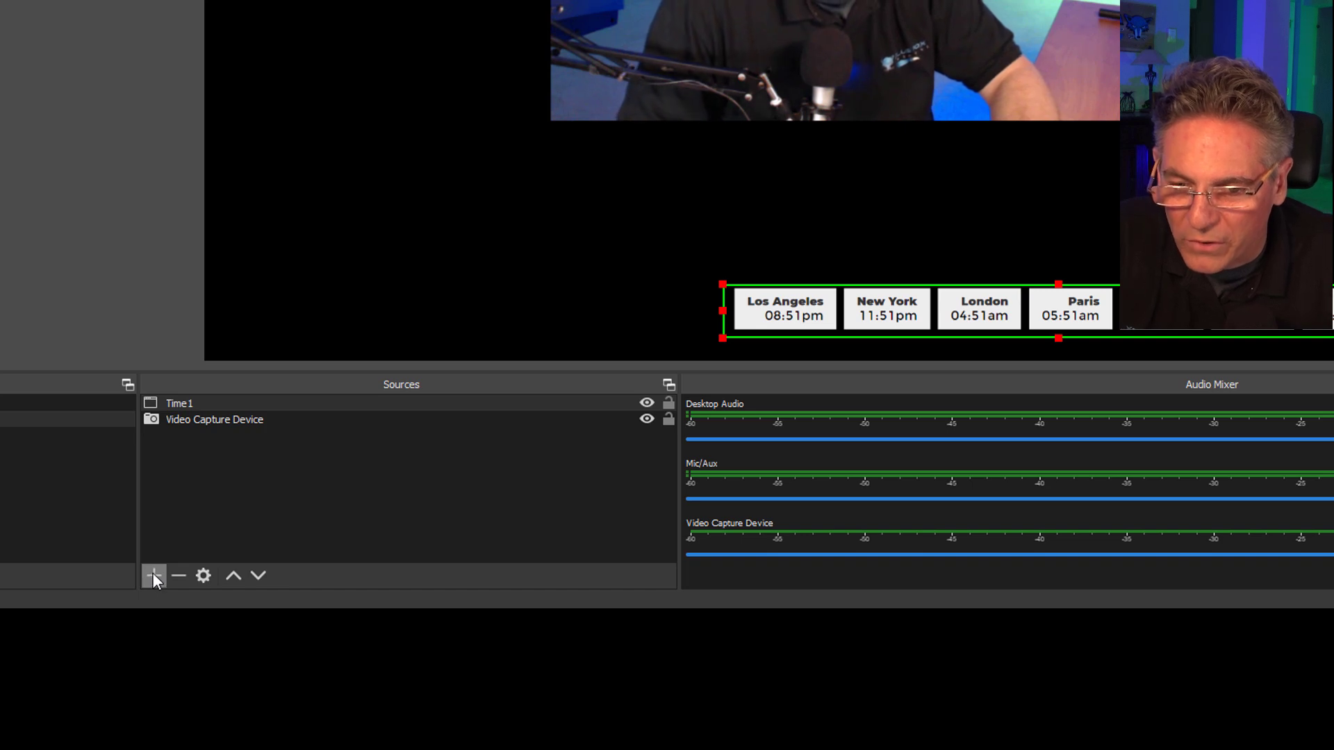
# Add a second Window Capture source named time2 to the scene.
pyautogui.click(154, 574)
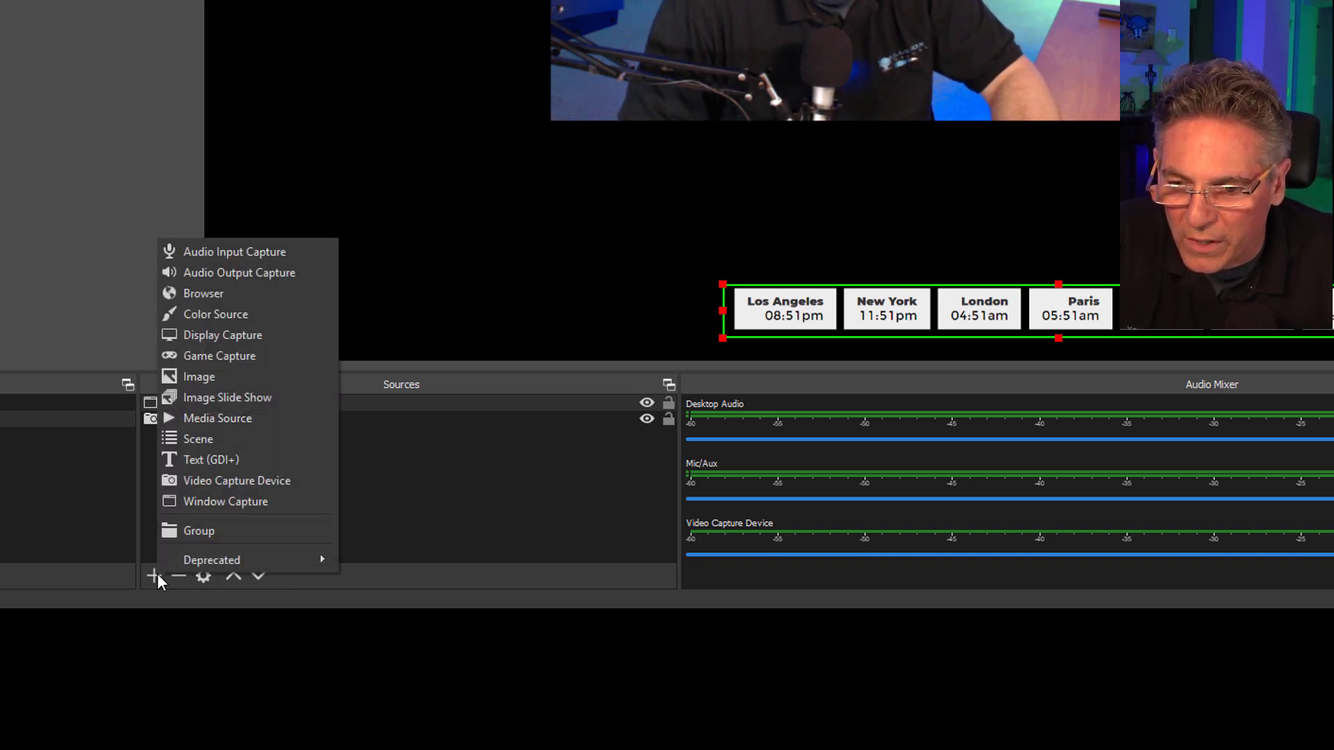
pyautogui.click(198, 502)
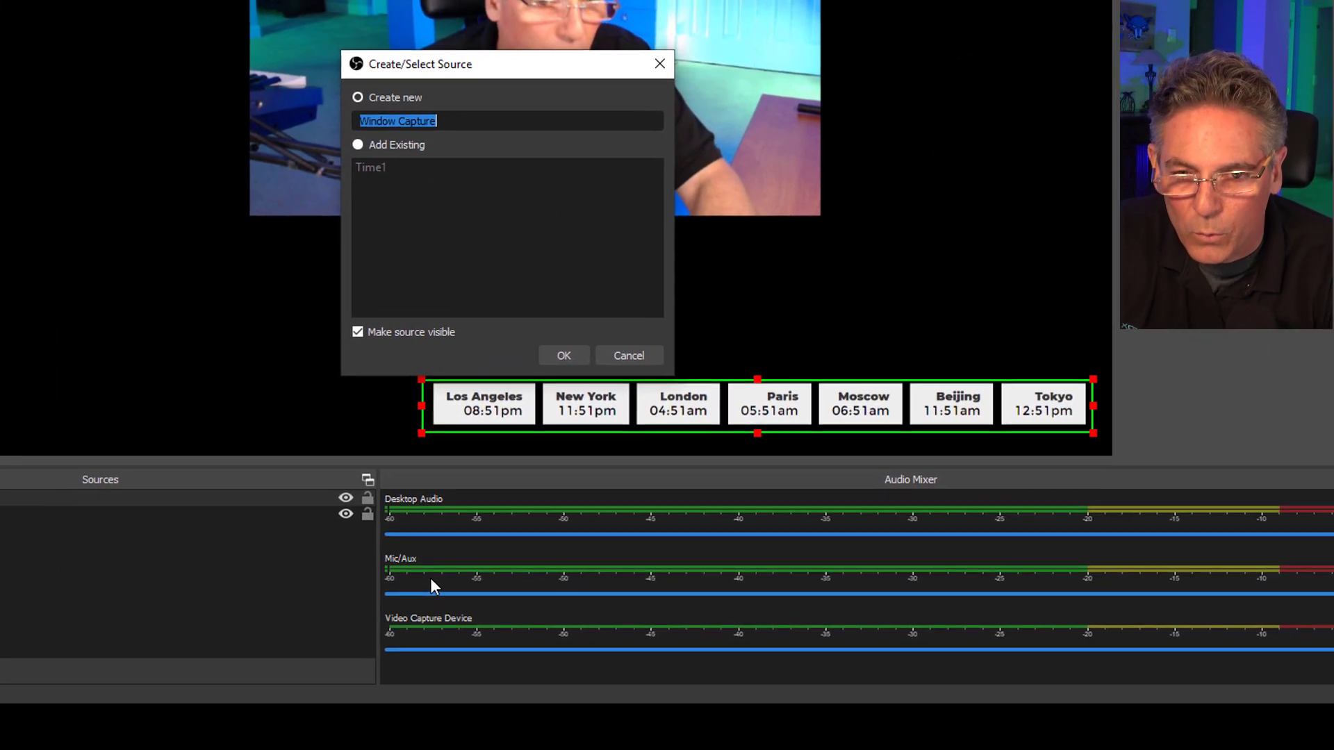
pyautogui.write('ti')
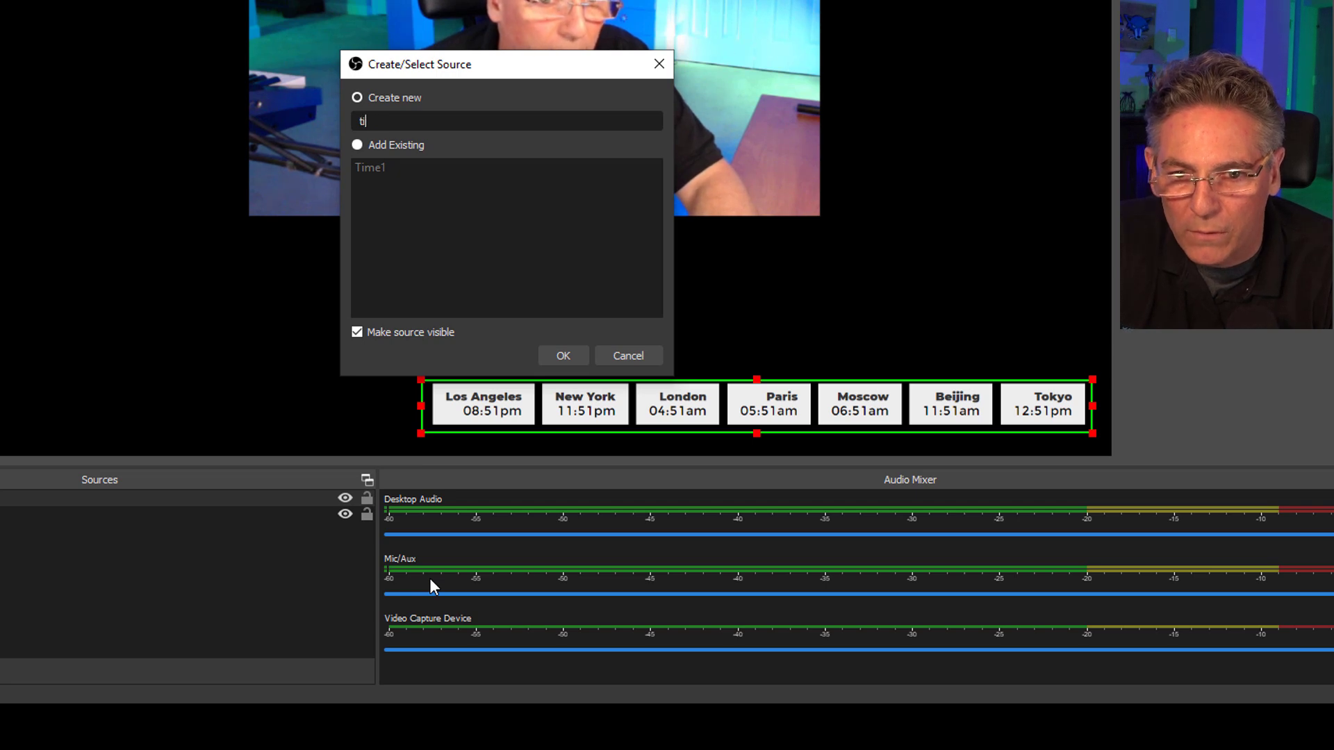
pyautogui.write('me2')
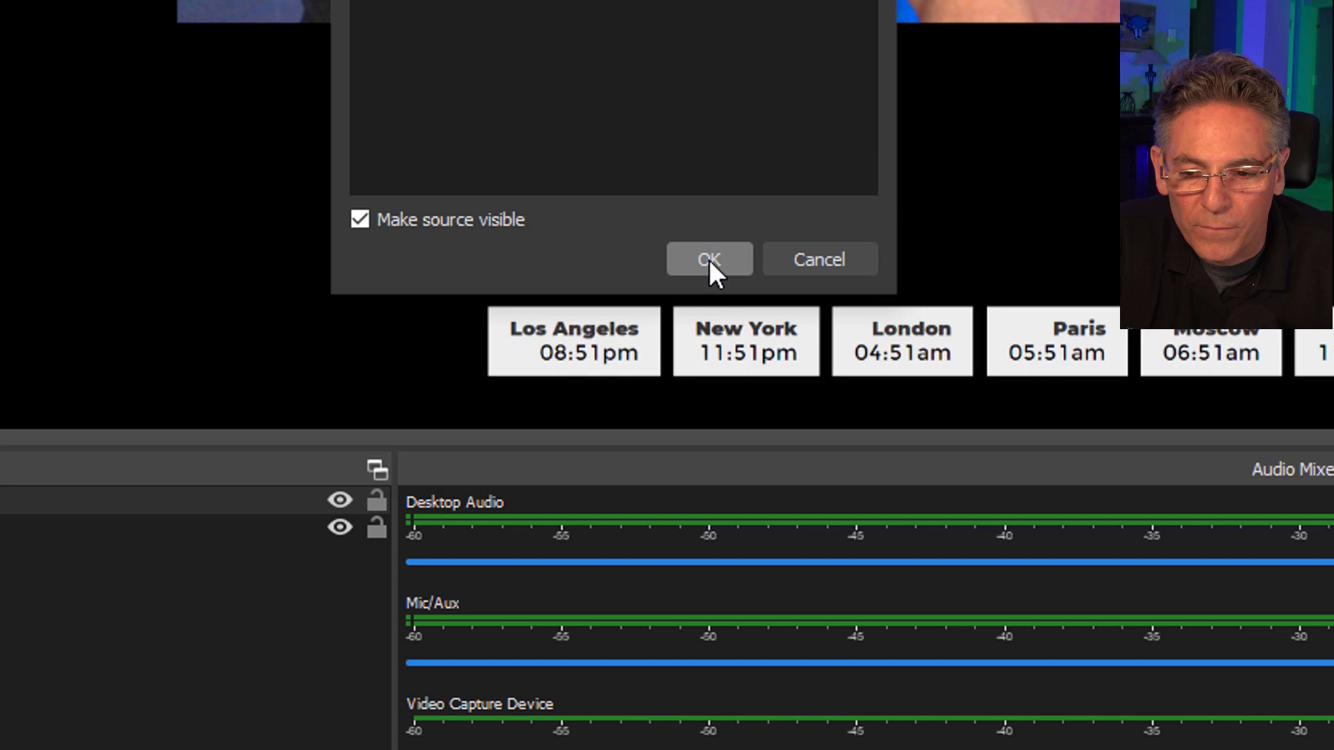
pyautogui.click(563, 355)
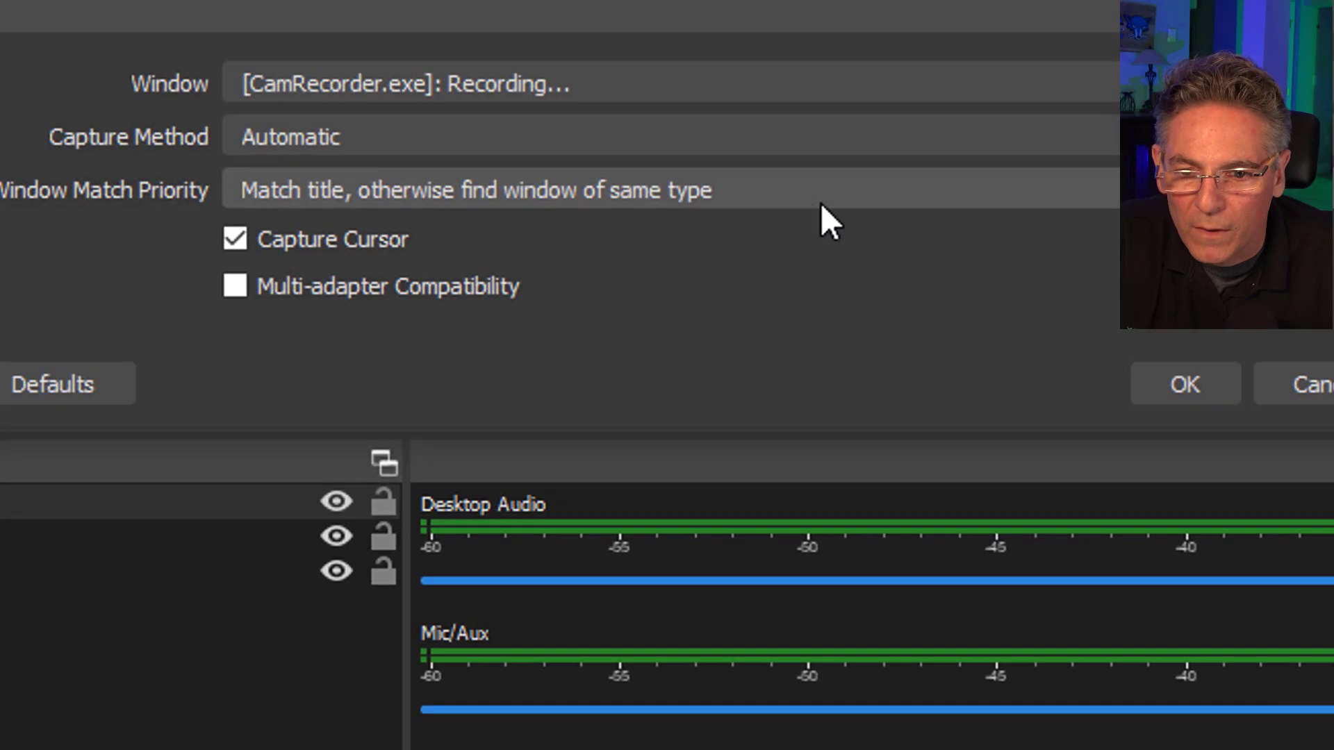
# Set time2 to capture the Time.is Google Chrome window, and shift it left to expose the date.
pyautogui.click(624, 78)
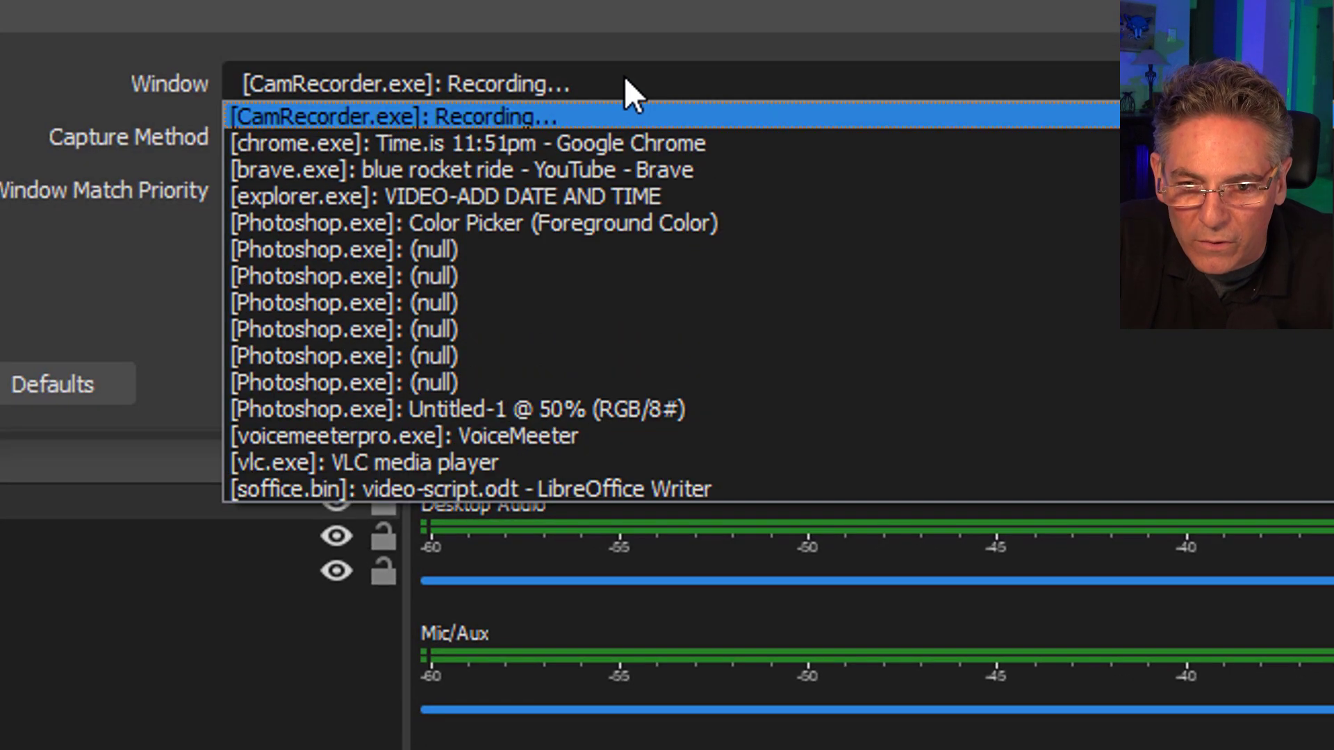
pyautogui.click(632, 142)
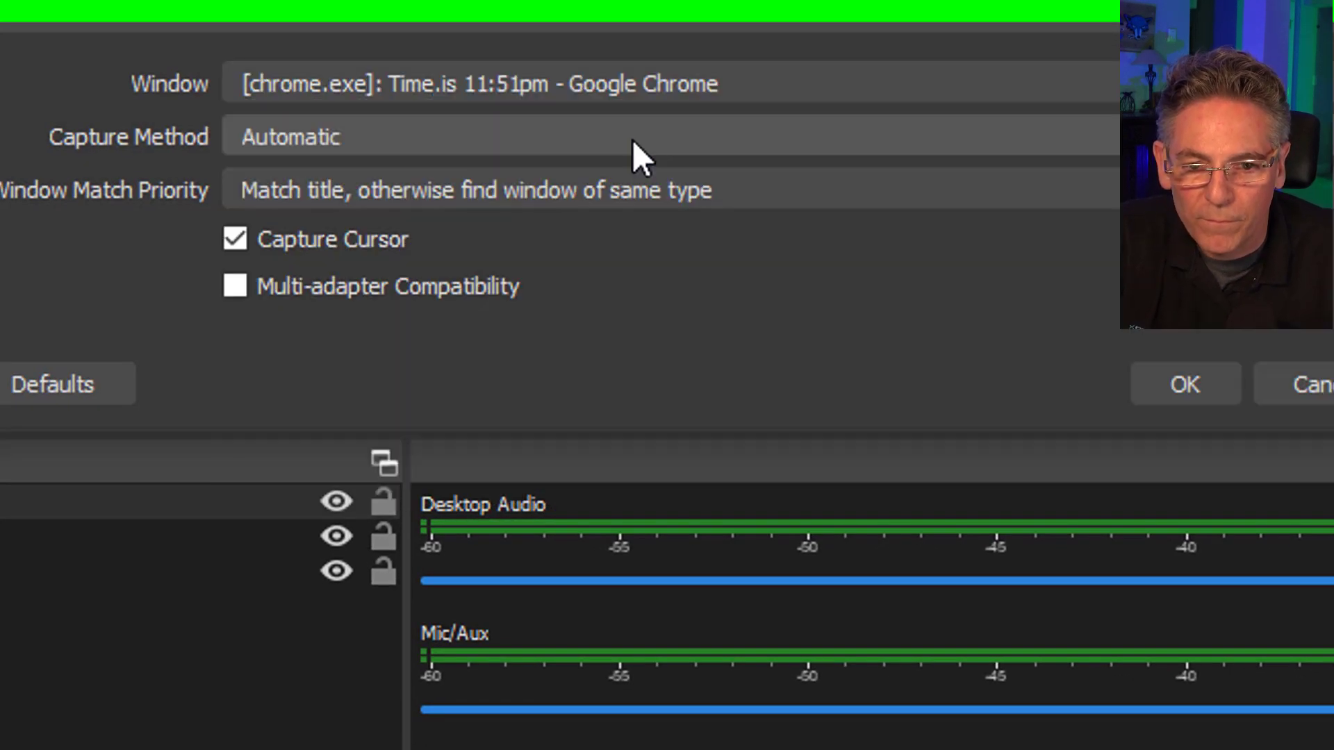
pyautogui.click(1181, 382)
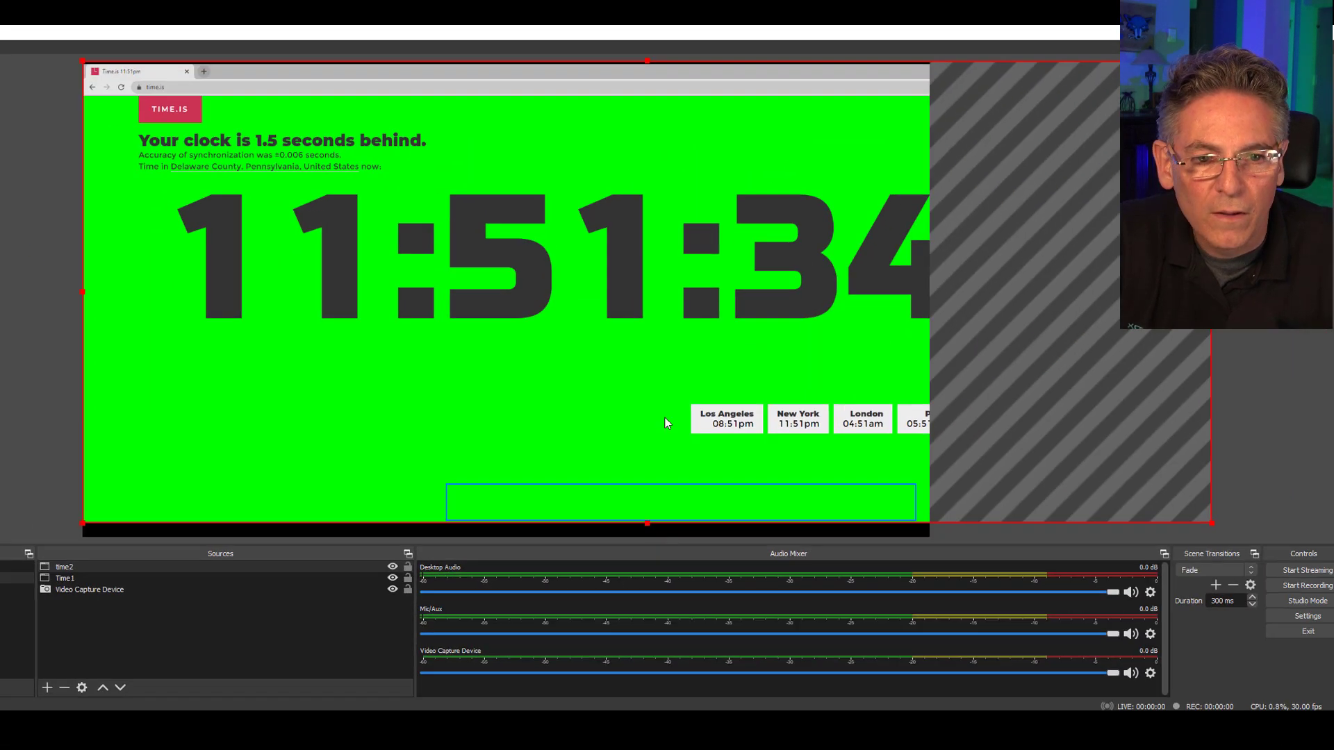
pyautogui.moveTo(677, 308); pyautogui.dragTo(184, 285)
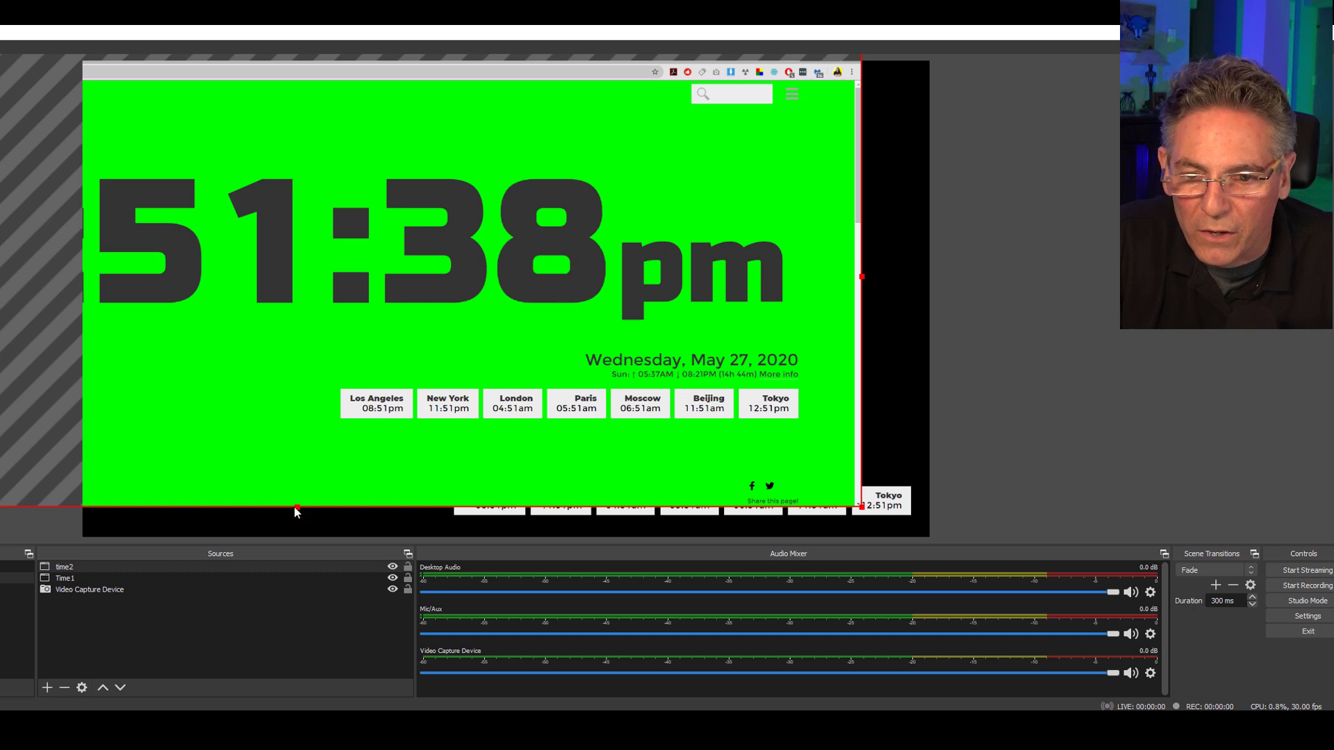
# Crop the time2 capture to the "Wednesday, May 27, 2020" line and place it directly above the city clocks, aligned with their right end.
pyautogui.moveTo(298, 508); pyautogui.dragTo(312, 372)
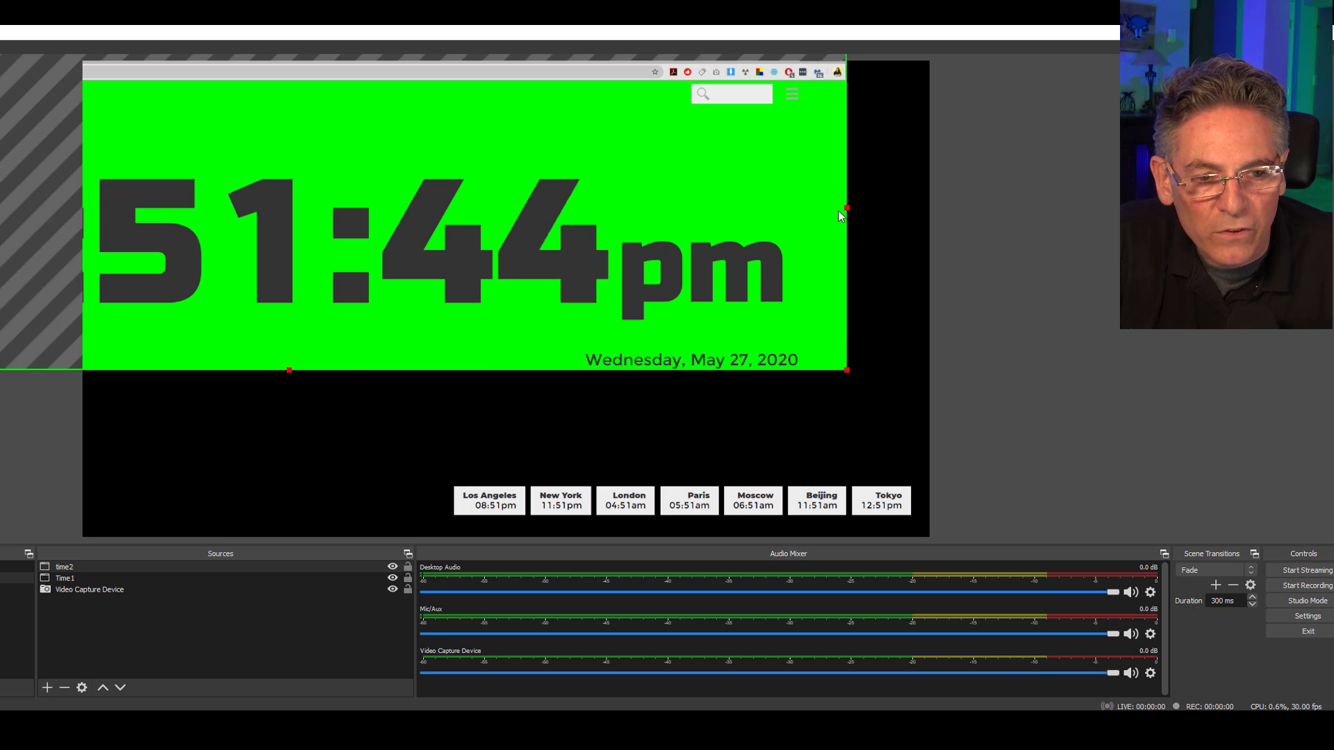
pyautogui.moveTo(839, 212); pyautogui.dragTo(805, 219)
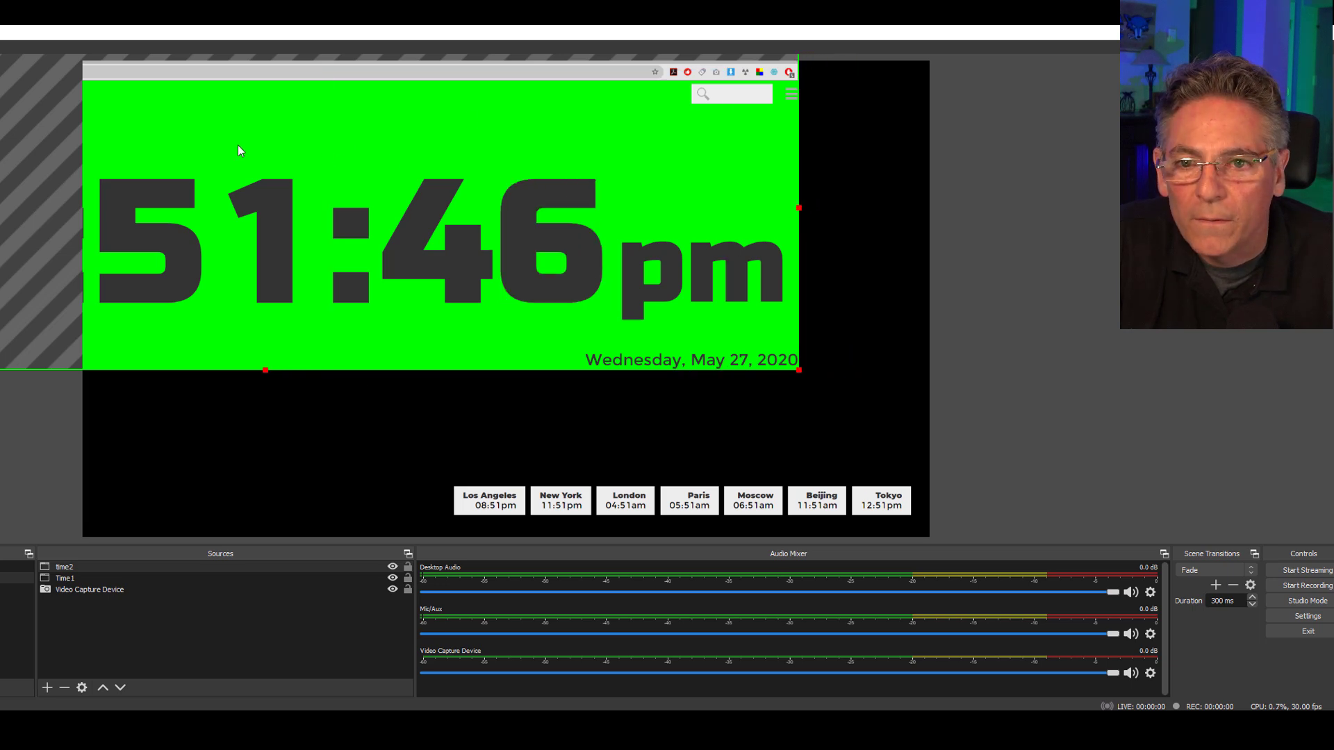
pyautogui.moveTo(229, 145); pyautogui.dragTo(328, 209)
pyautogui.moveTo(363, 109); pyautogui.dragTo(364, 414)
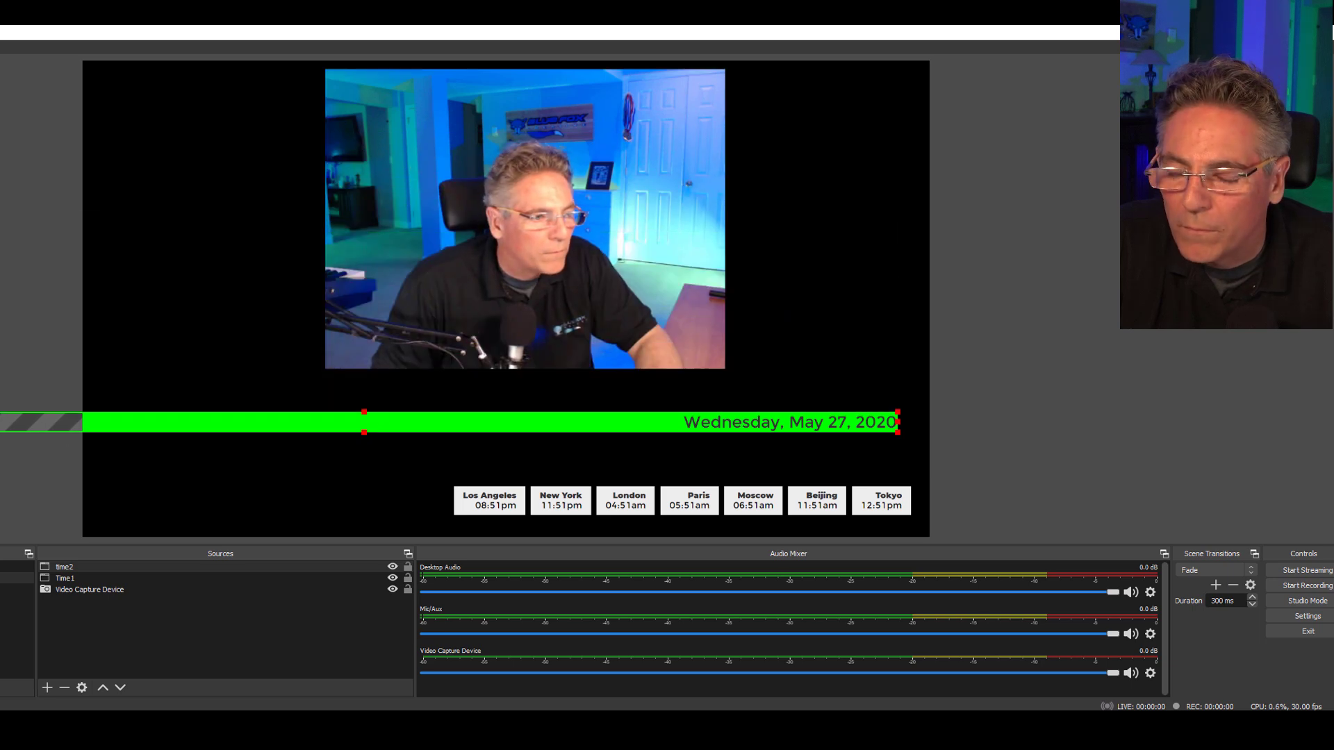
pyautogui.moveTo(0, 423); pyautogui.dragTo(677, 448)
pyautogui.moveTo(811, 434); pyautogui.dragTo(881, 474)
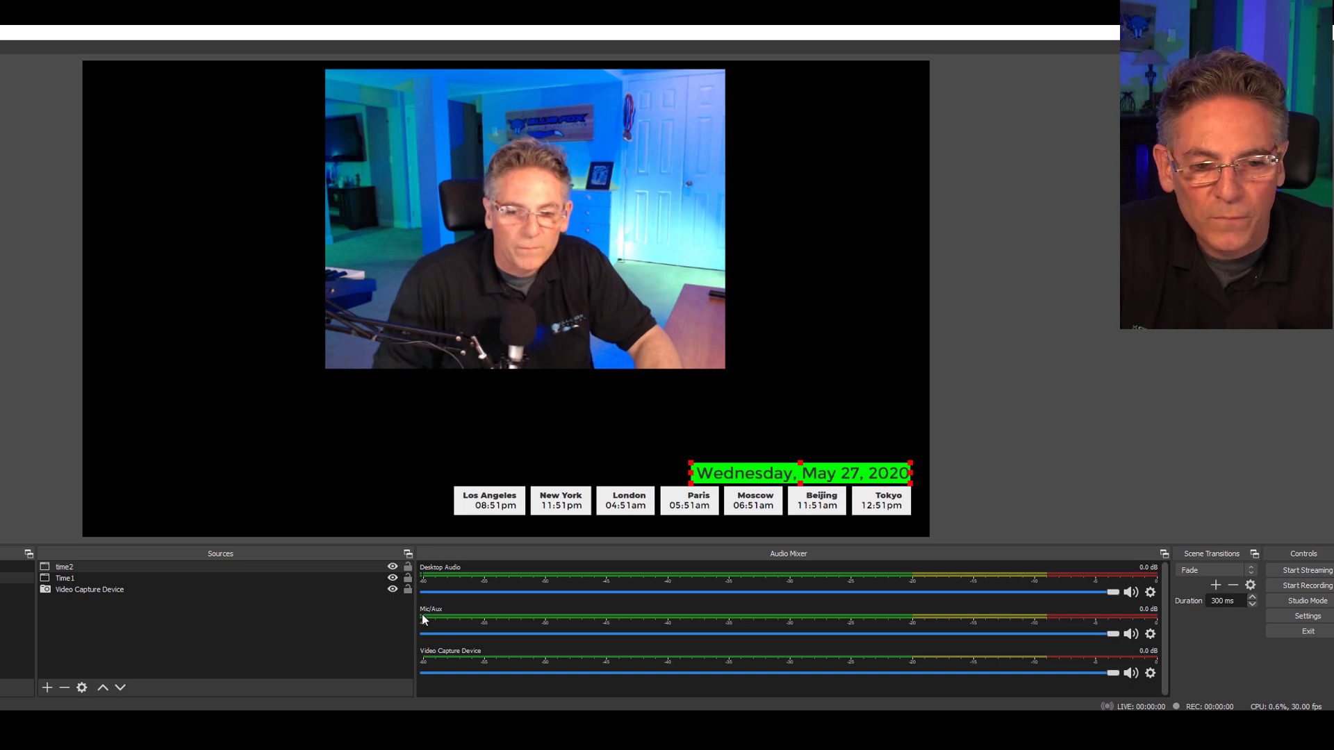
# Add a Chroma Key filter with its default name to the time2 source.
pyautogui.rightClick(98, 567)
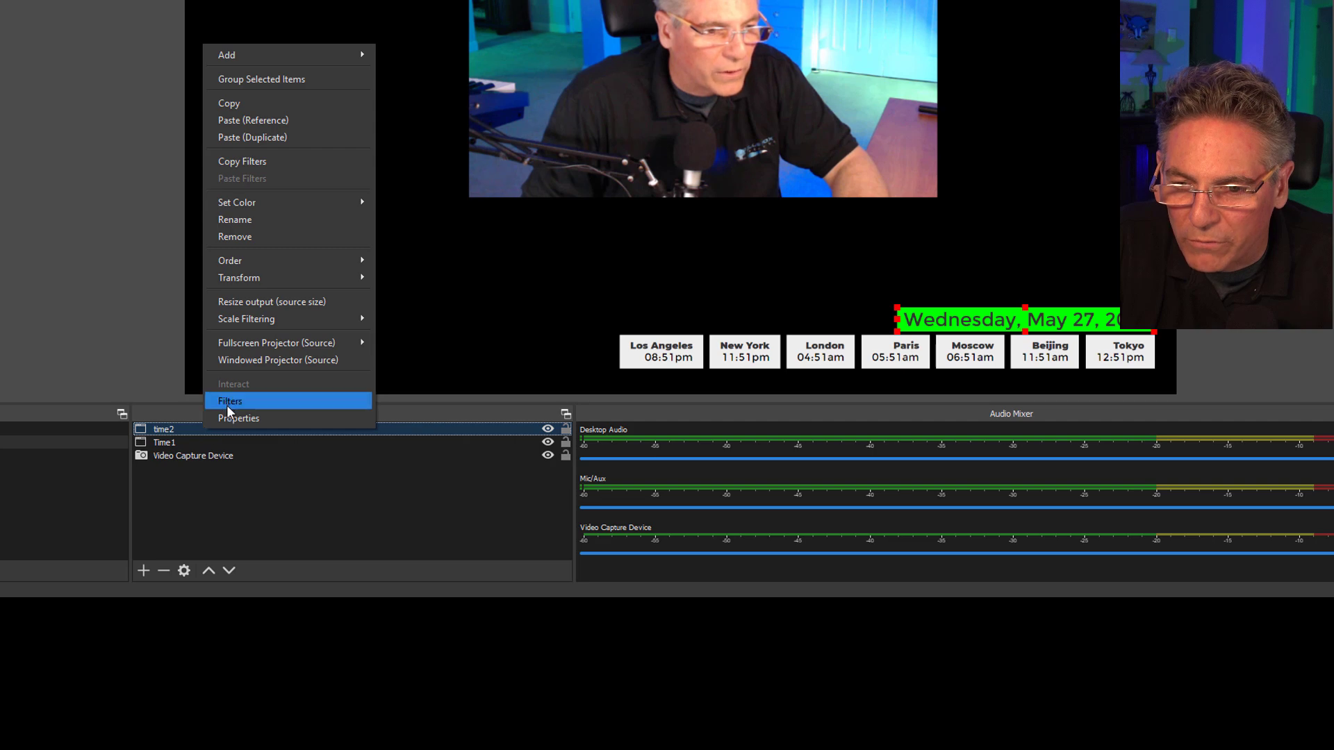
pyautogui.click(226, 401)
pyautogui.click(364, 473)
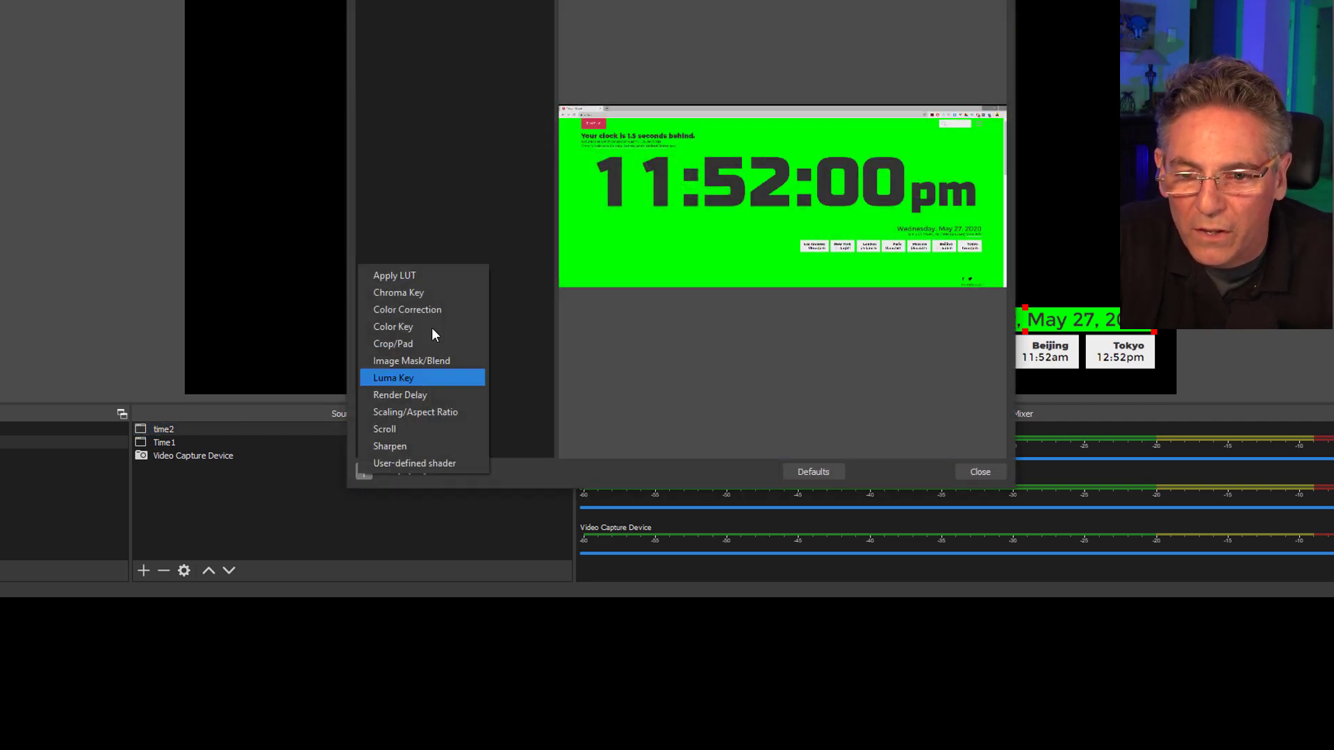
pyautogui.click(428, 294)
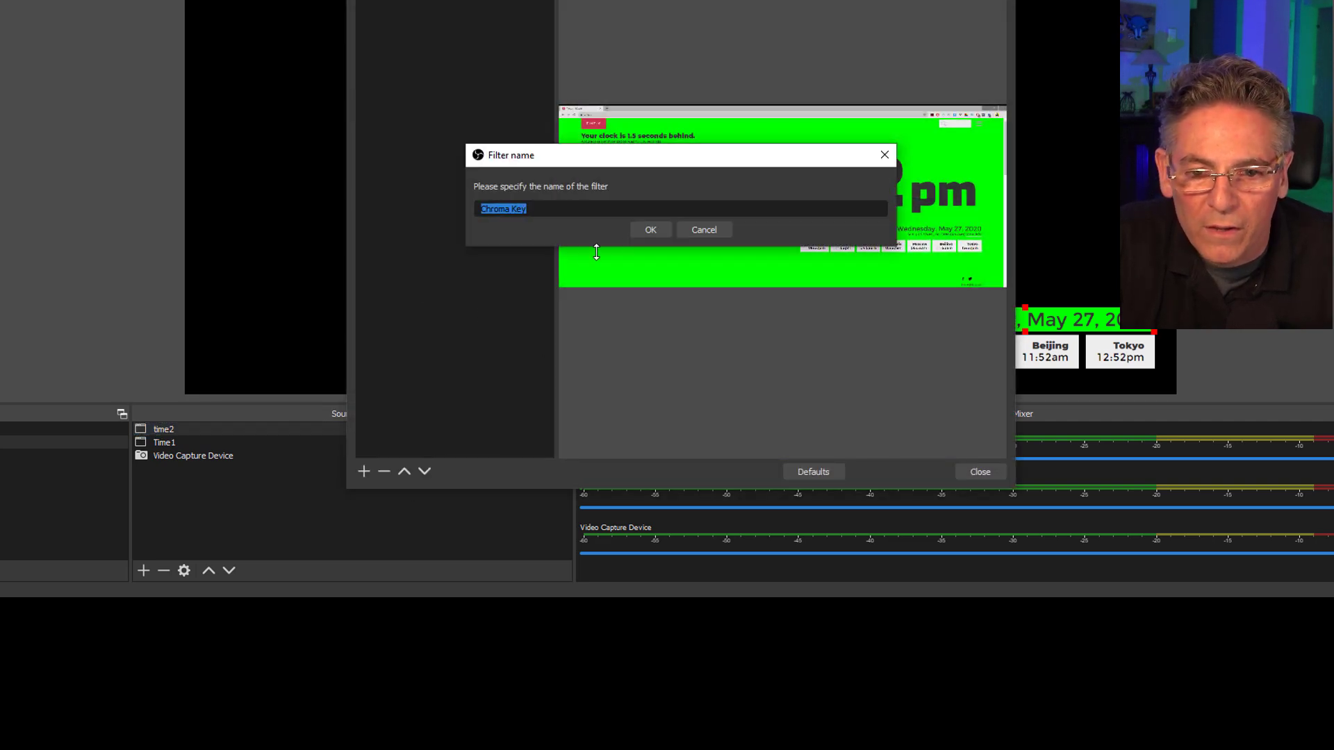
pyautogui.click(651, 229)
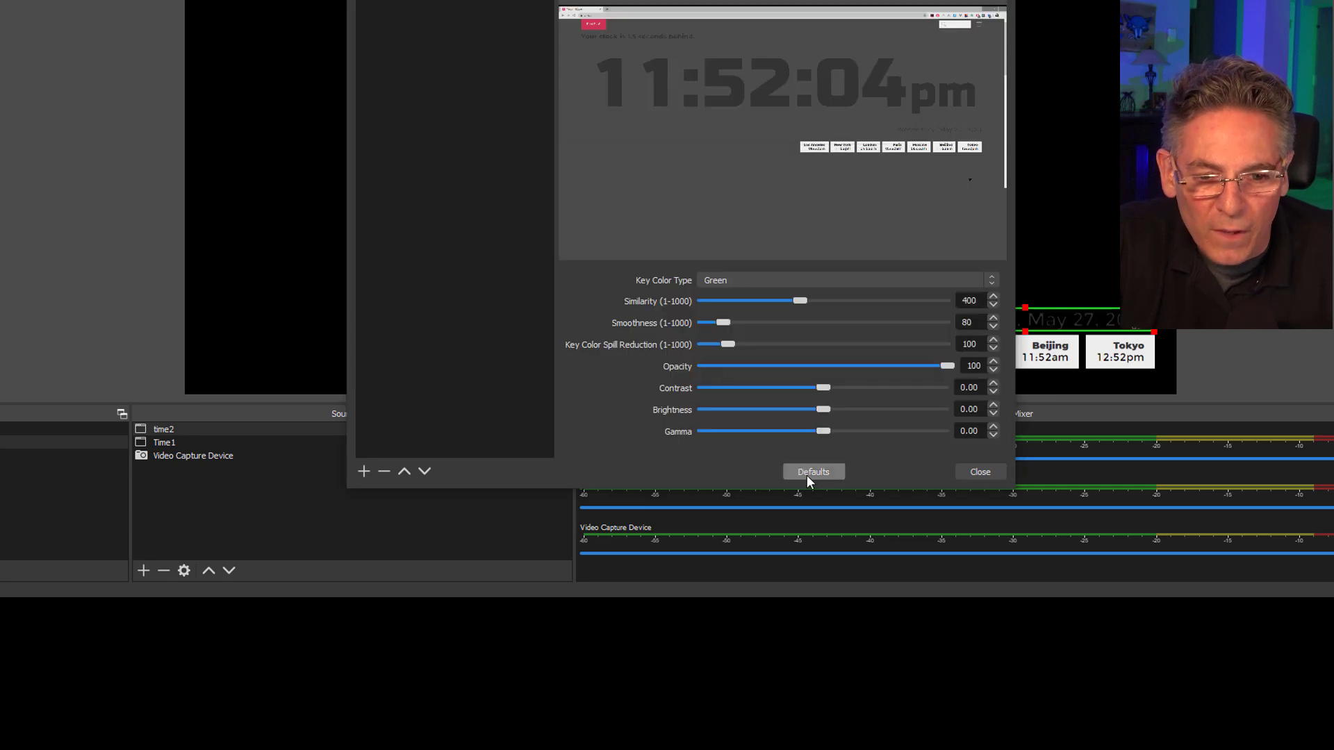
# Move the time2 date over the webcam picture and set its Chroma Key similarity to 151.
pyautogui.moveTo(785, 0); pyautogui.dragTo(420, 0)
pyautogui.moveTo(962, 310); pyautogui.dragTo(848, 35)
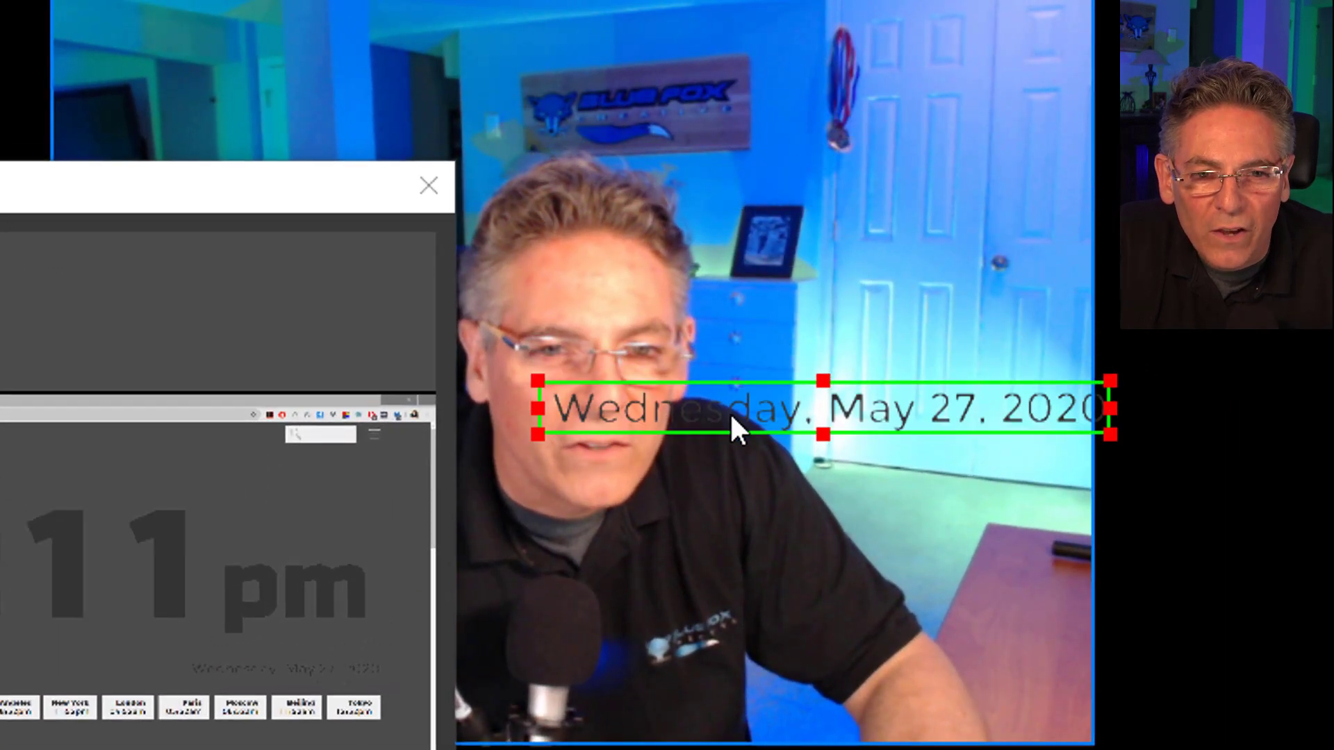
pyautogui.moveTo(731, 417); pyautogui.dragTo(682, 134)
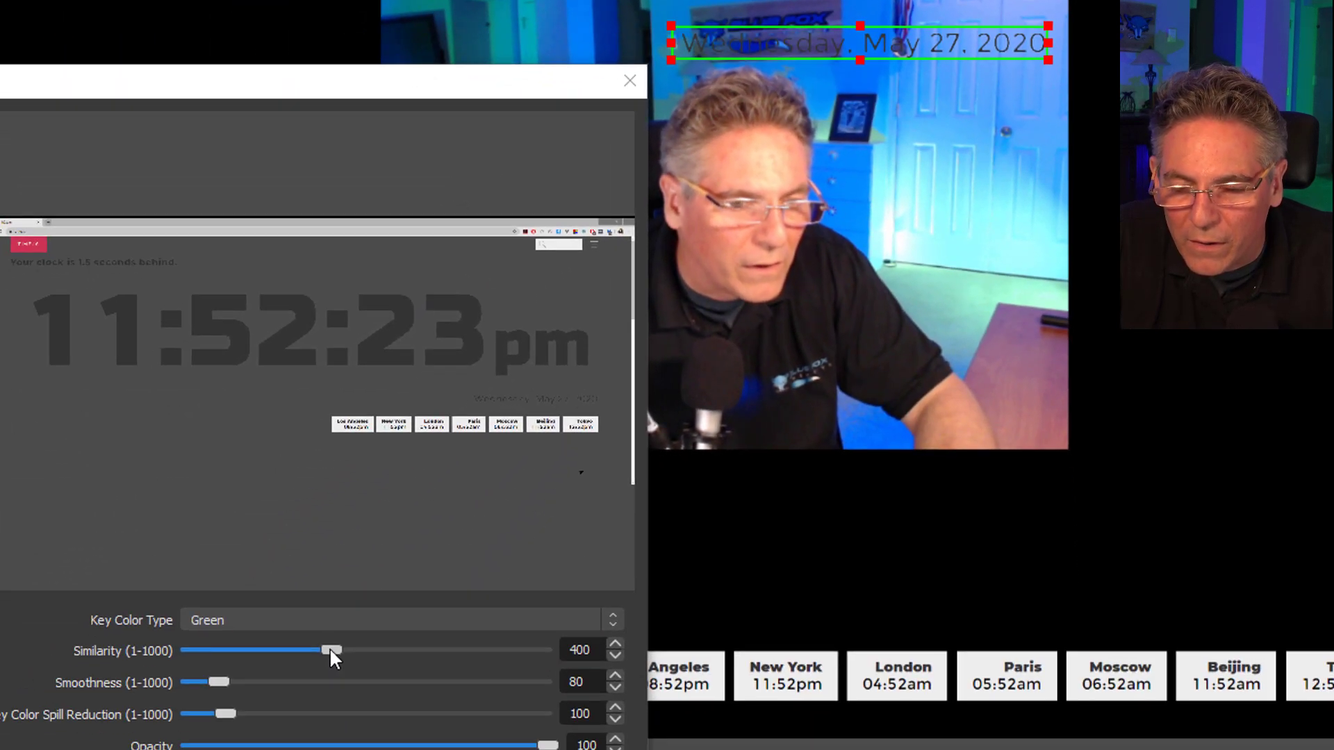
pyautogui.moveTo(331, 652); pyautogui.dragTo(169, 653)
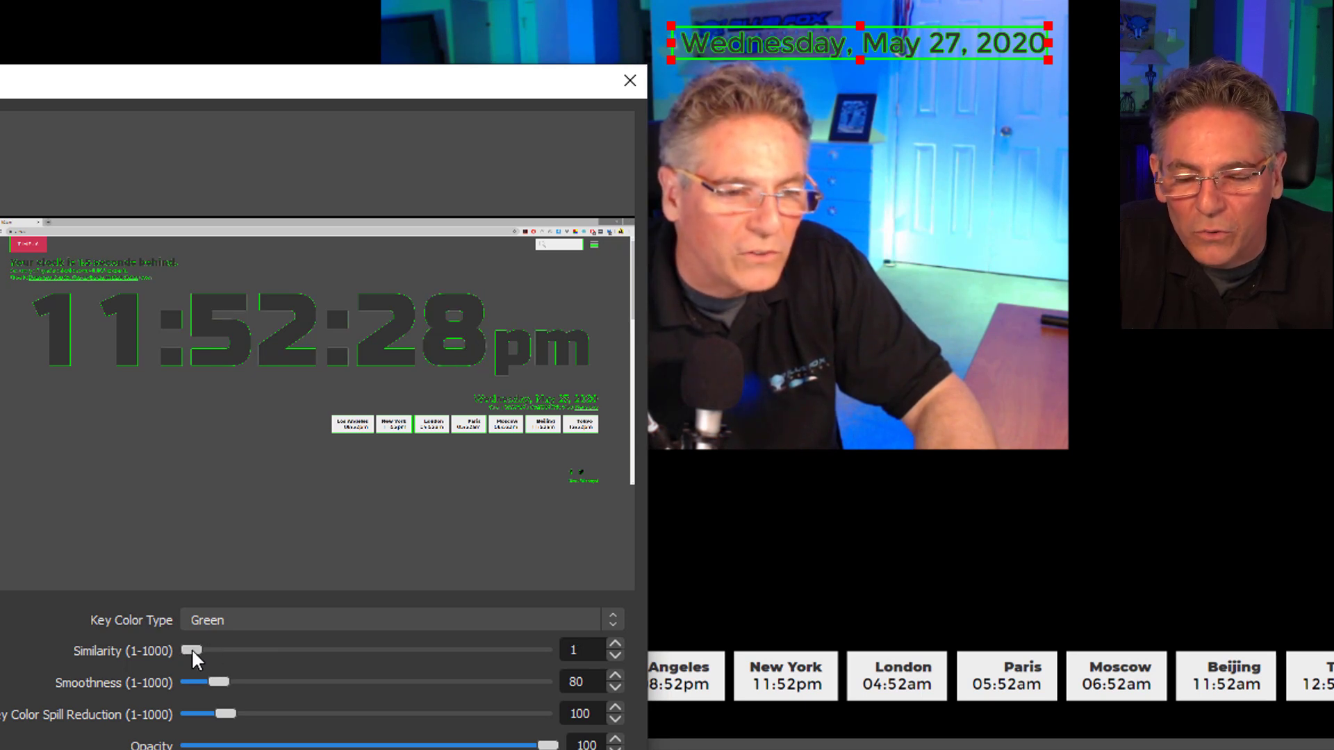
pyautogui.moveTo(190, 648); pyautogui.dragTo(249, 648)
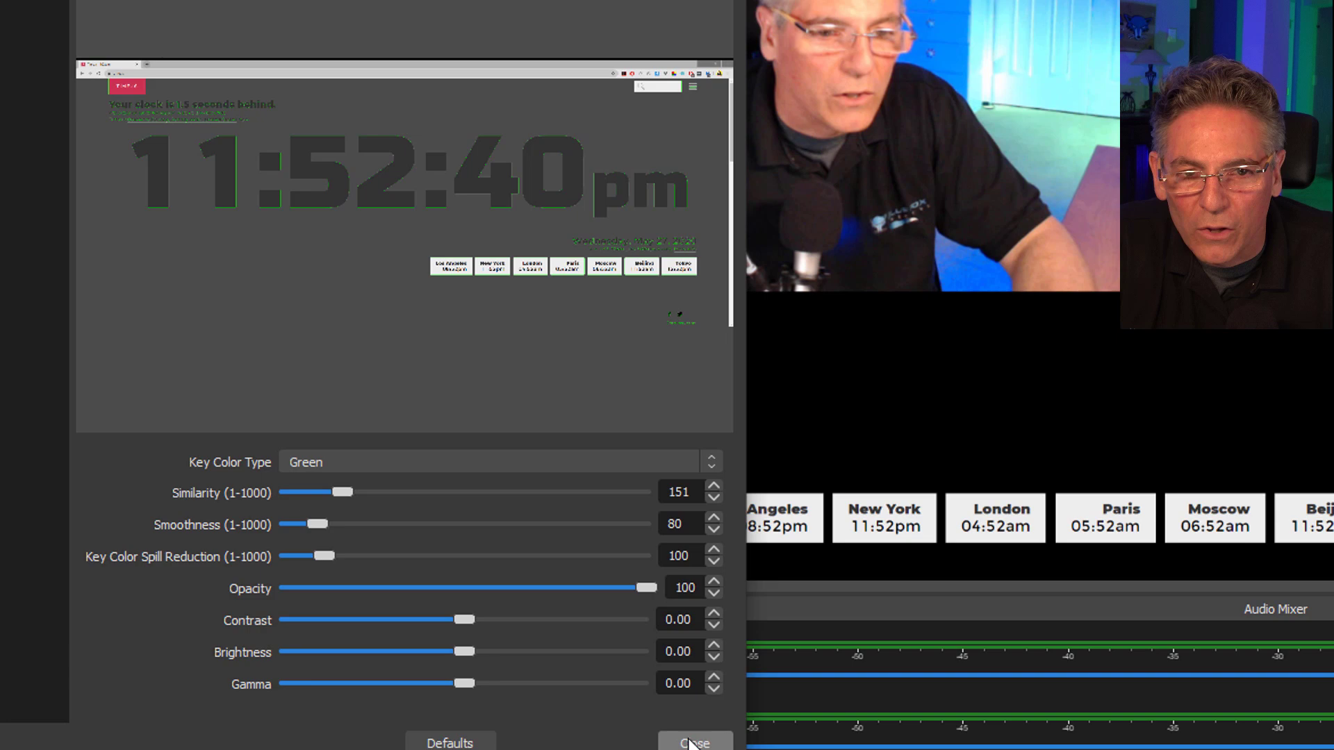
pyautogui.click(690, 744)
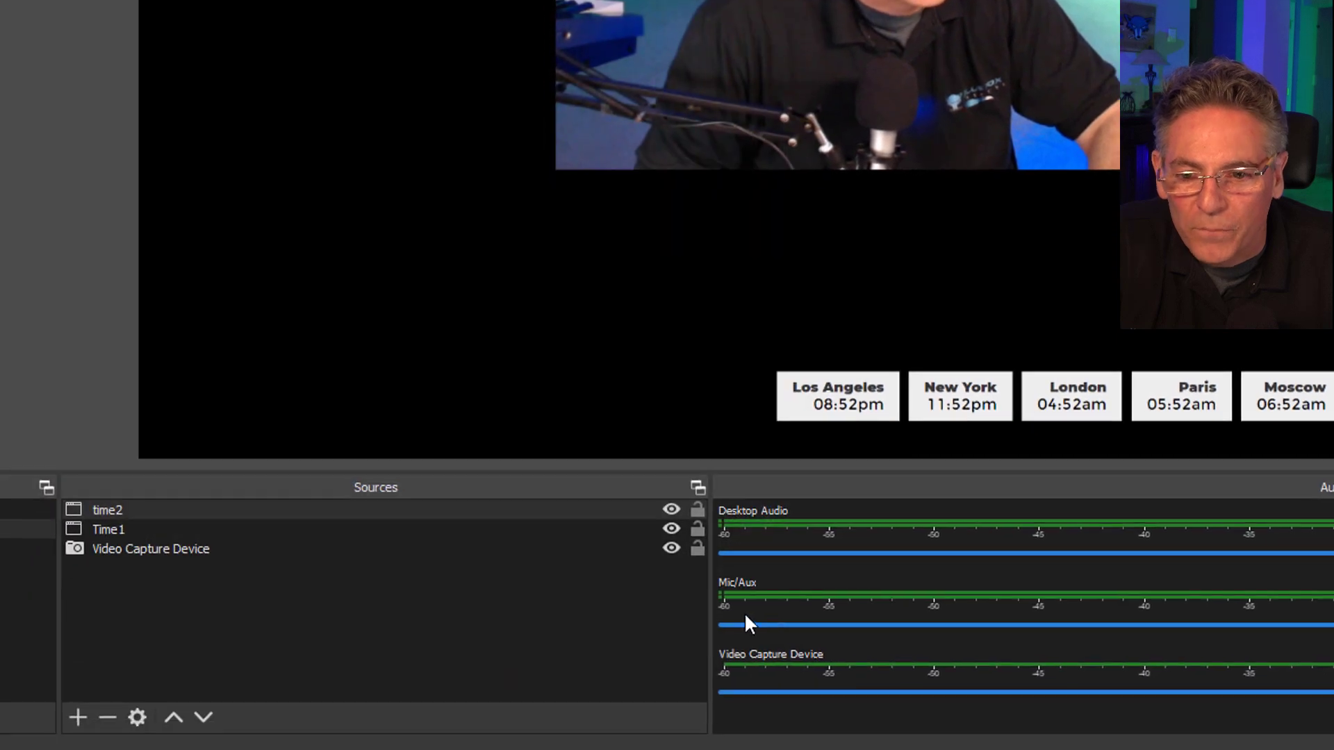
# Add a Color Correction filter with its default name to the time2 source.
pyautogui.rightClick(154, 510)
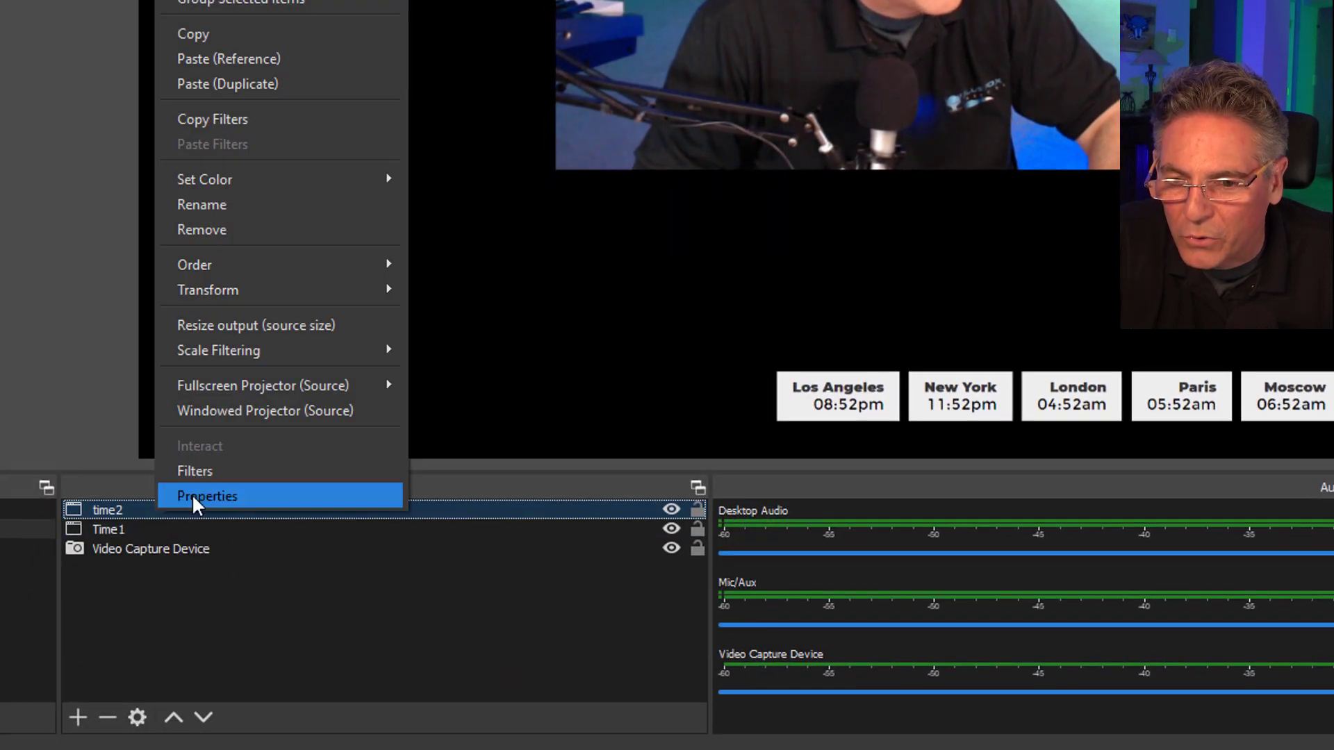
pyautogui.click(208, 471)
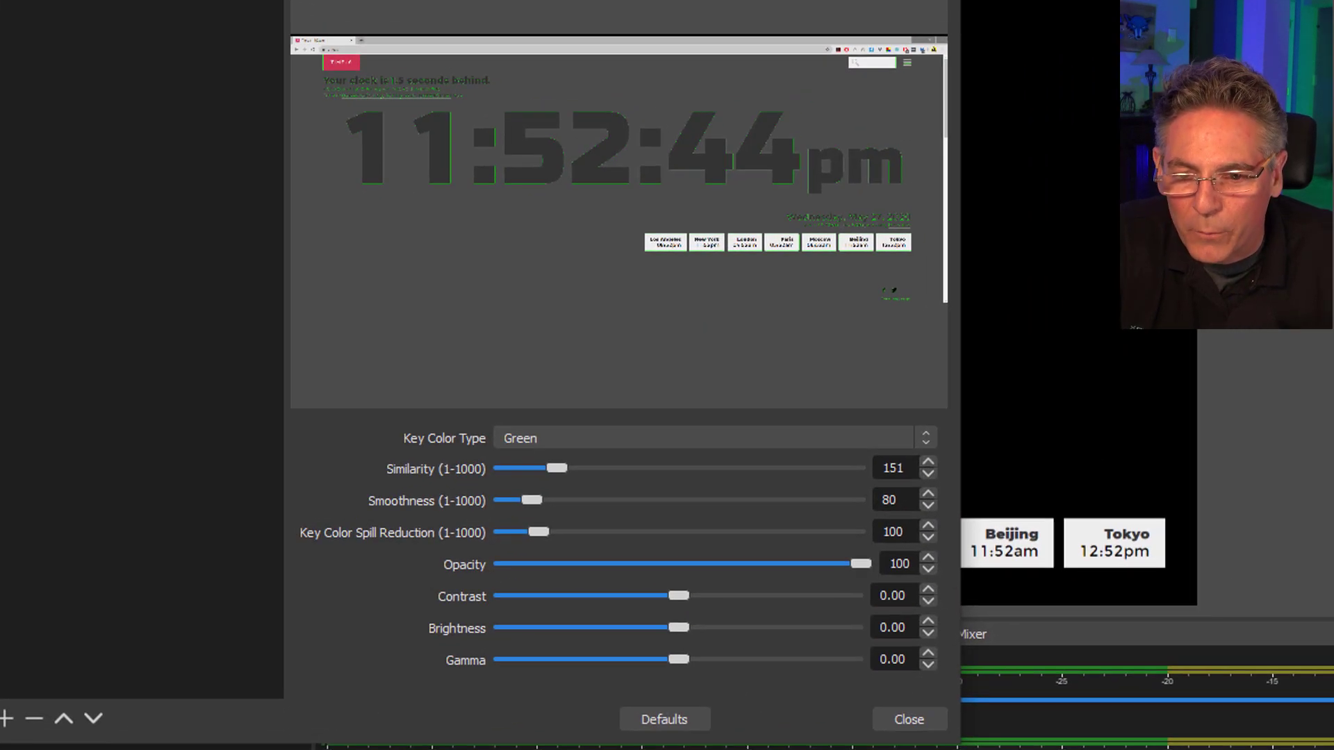
pyautogui.click(6, 722)
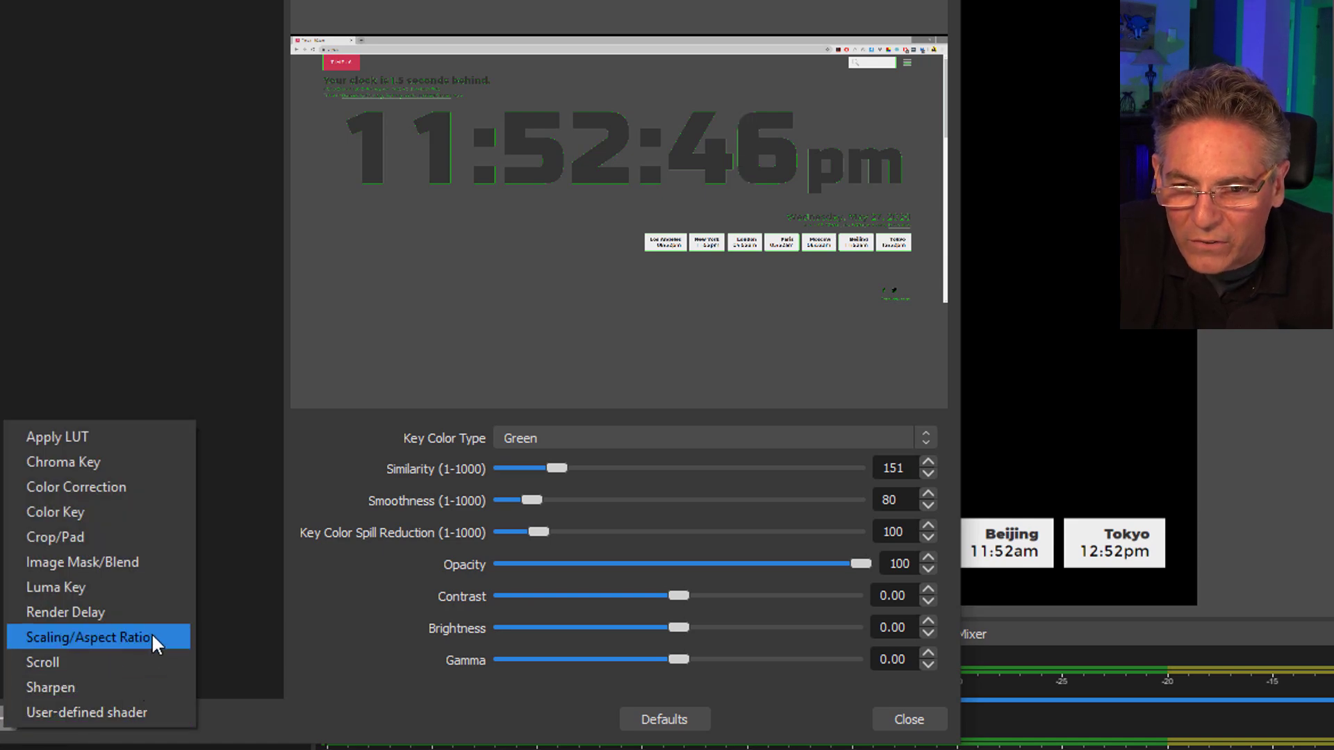
pyautogui.click(139, 488)
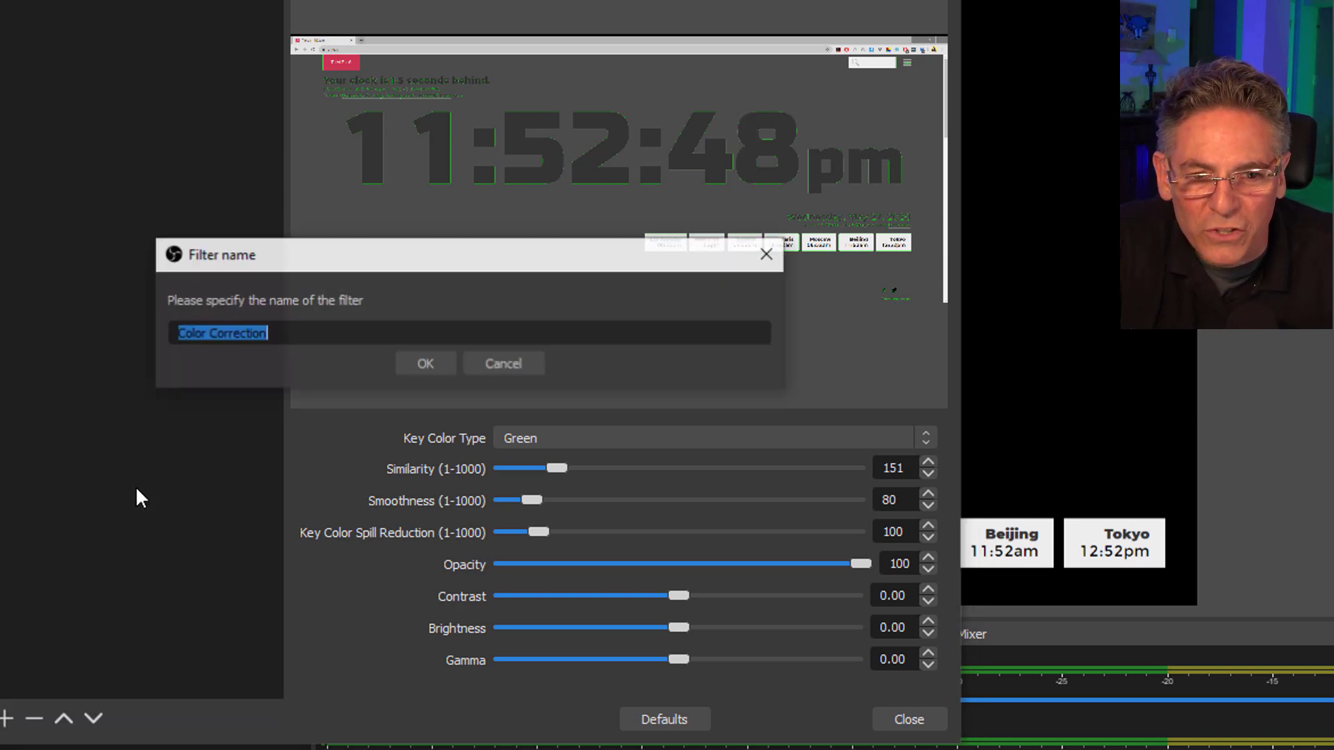
pyautogui.click(421, 360)
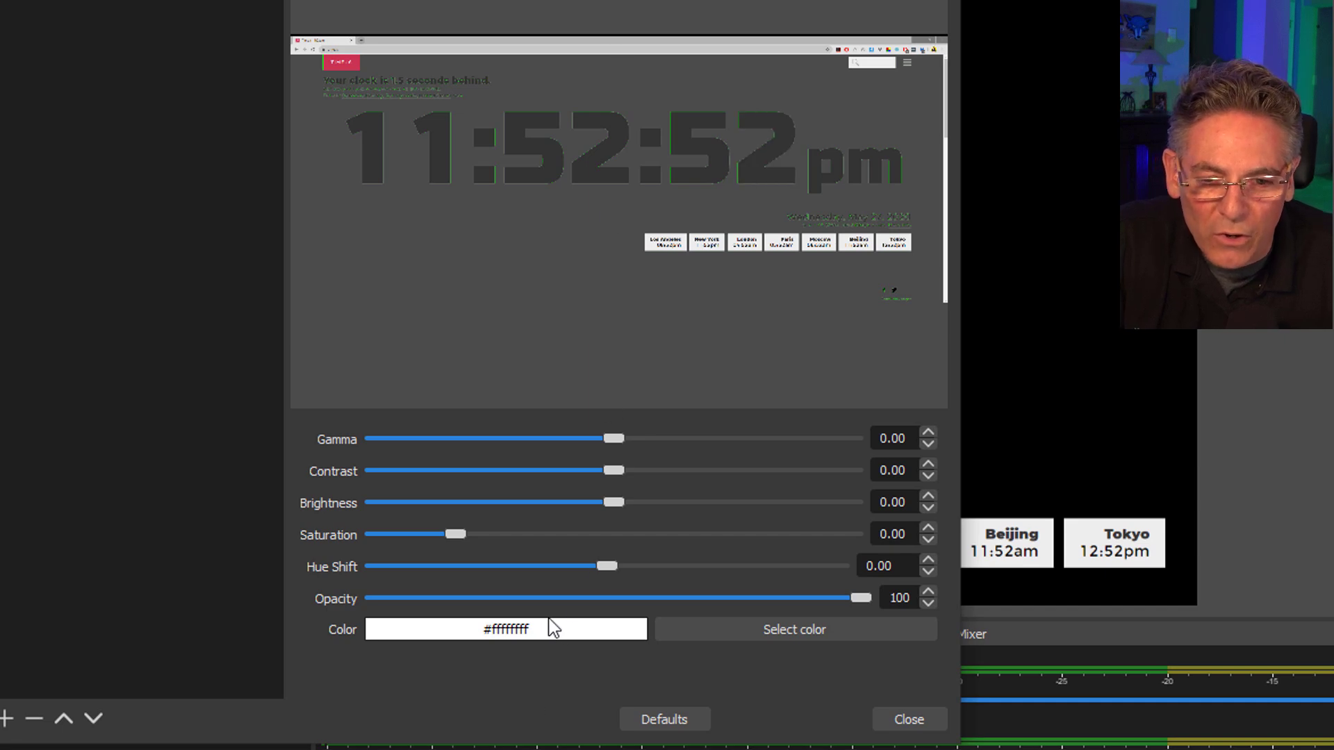
# Set the time2 color correction to yellow and place the date back directly above the city clocks.
pyautogui.click(727, 629)
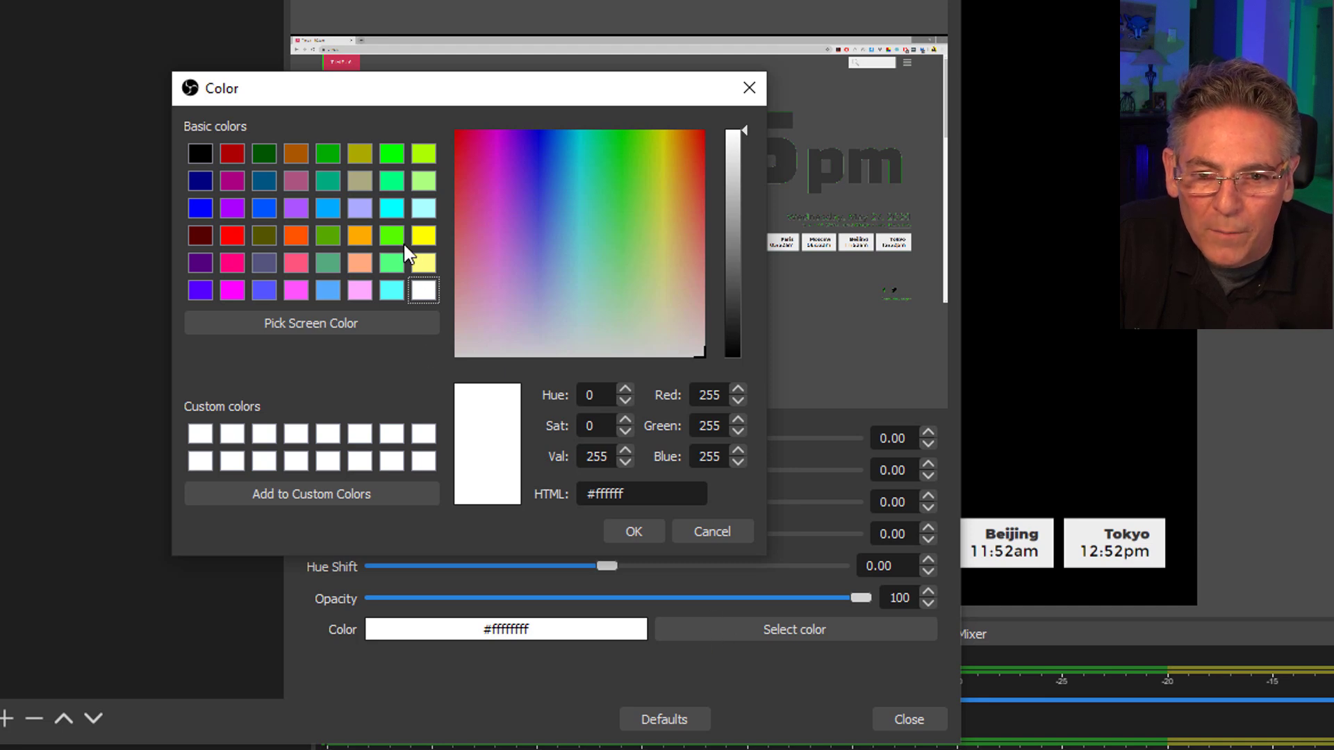
pyautogui.click(424, 236)
pyautogui.click(634, 532)
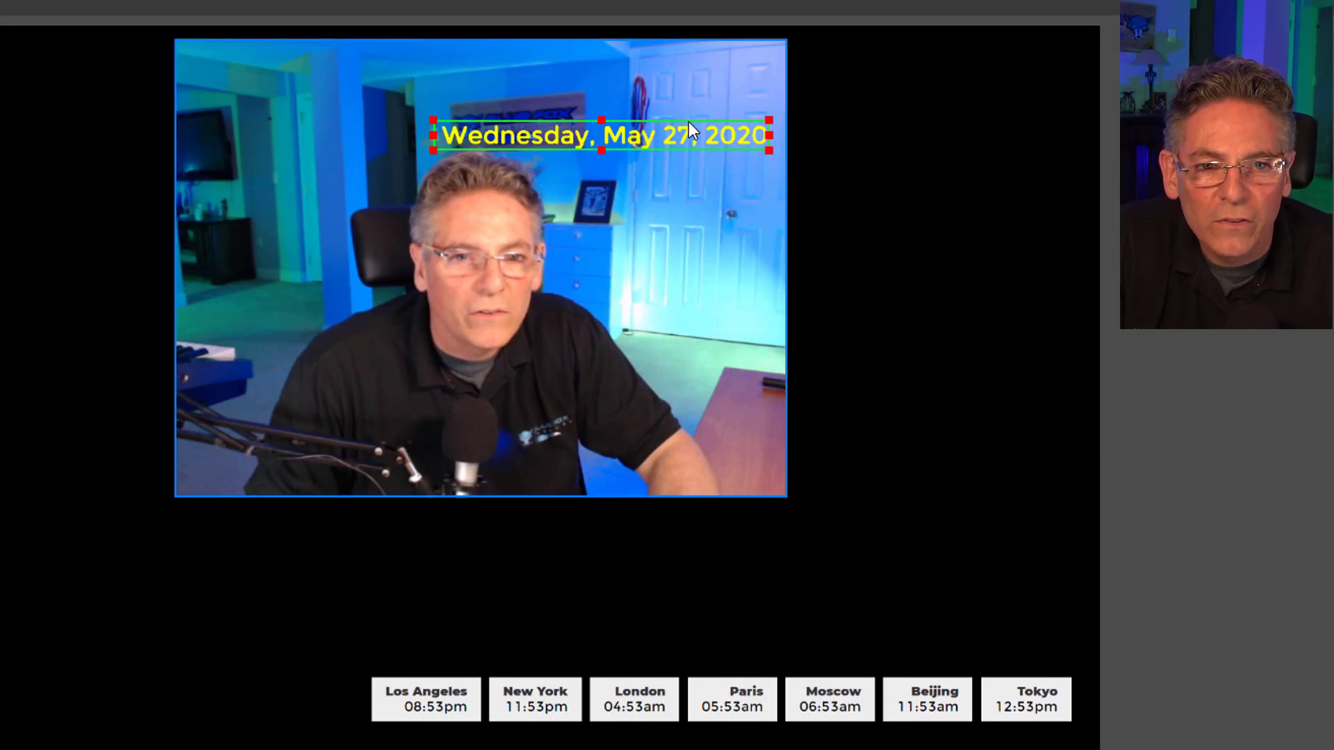
pyautogui.moveTo(690, 130); pyautogui.dragTo(992, 645)
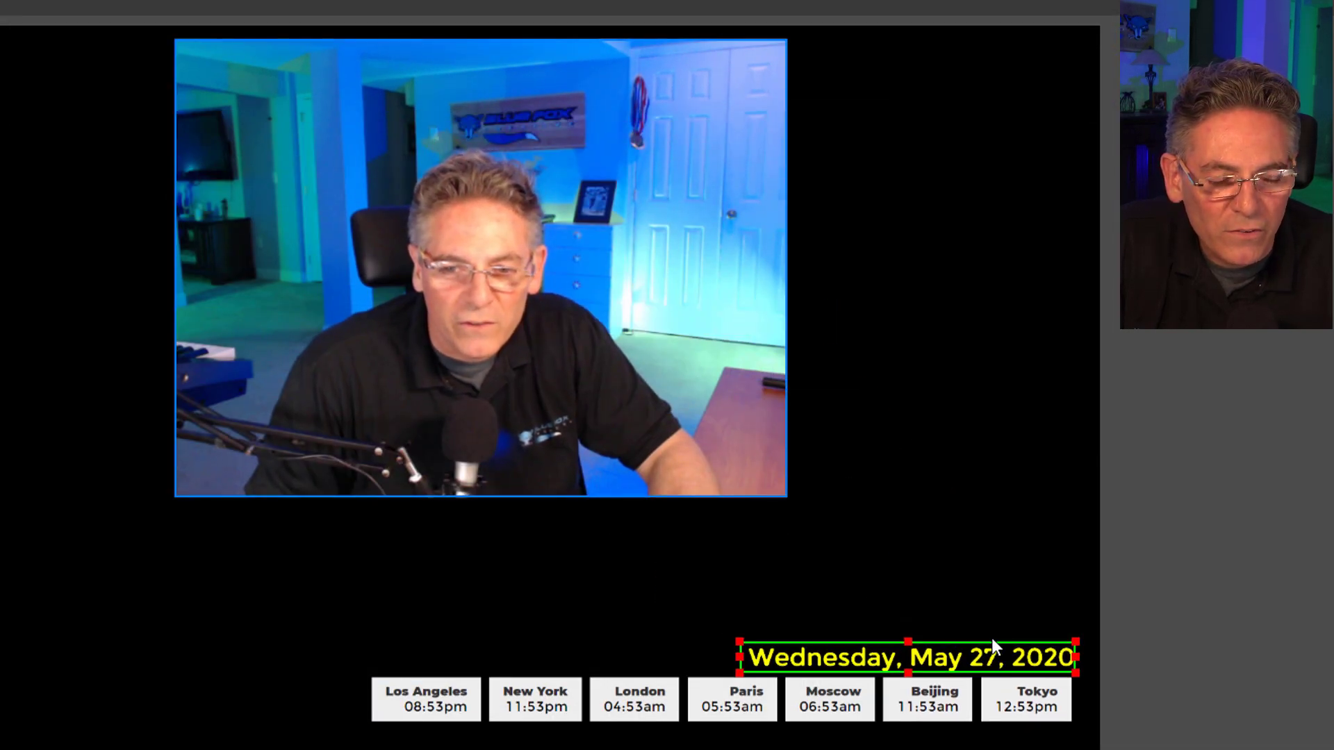
pyautogui.click(1160, 694)
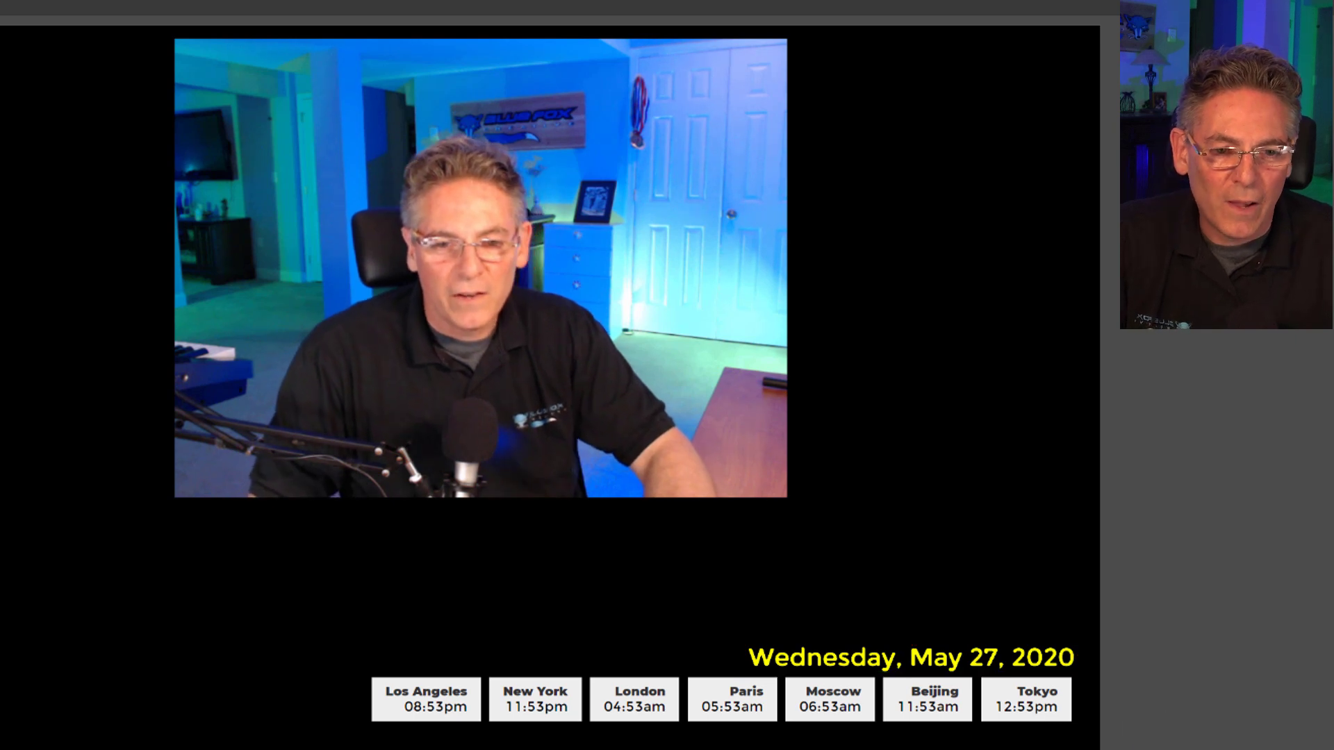
# Add a Color Correction filter with its default name to the Time1 city clocks.
pyautogui.click(553, 710)
pyautogui.rightClick(2, 749)
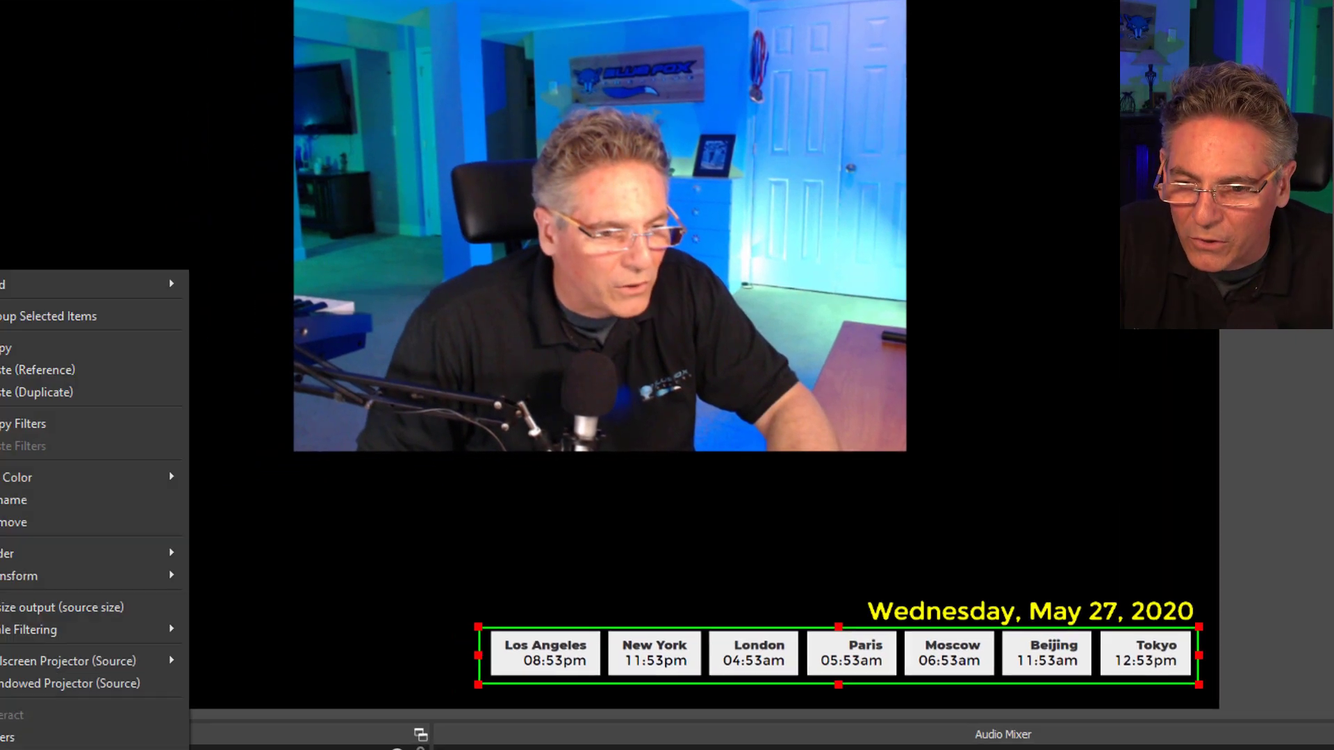
pyautogui.click(1, 740)
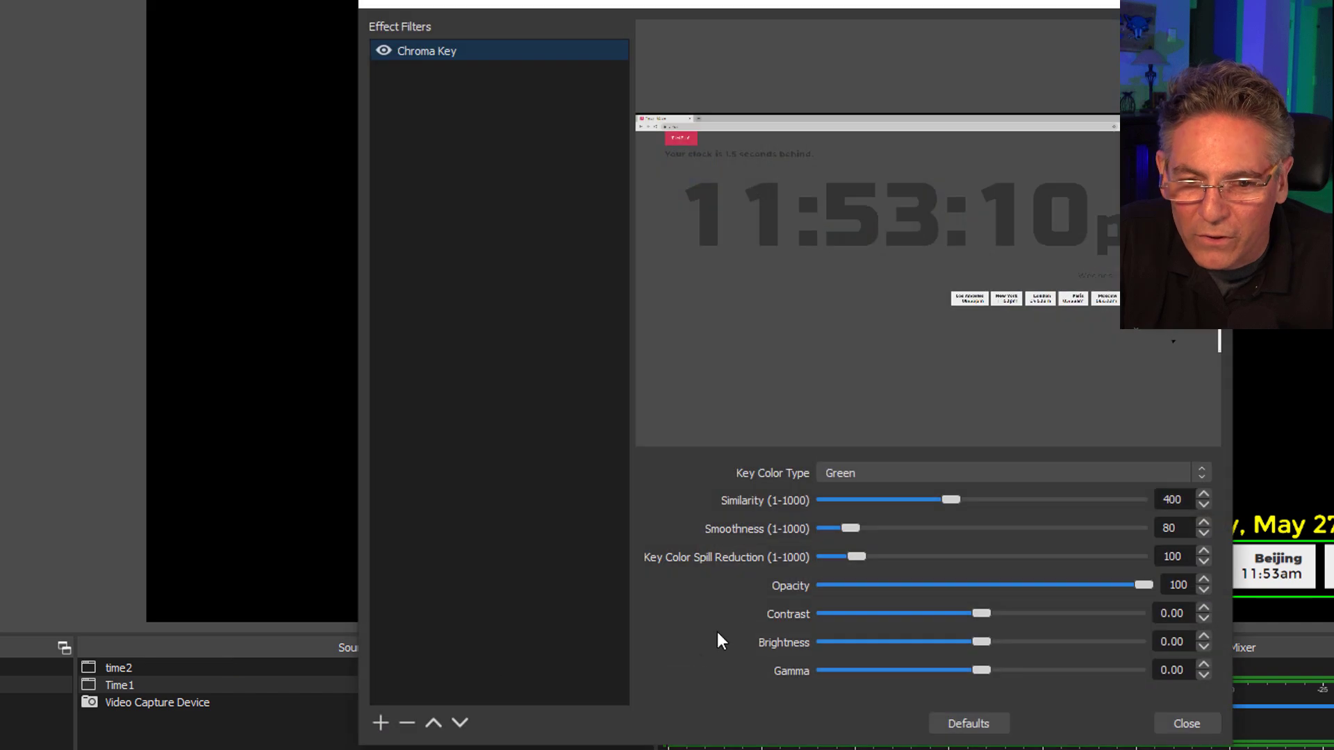
pyautogui.click(380, 723)
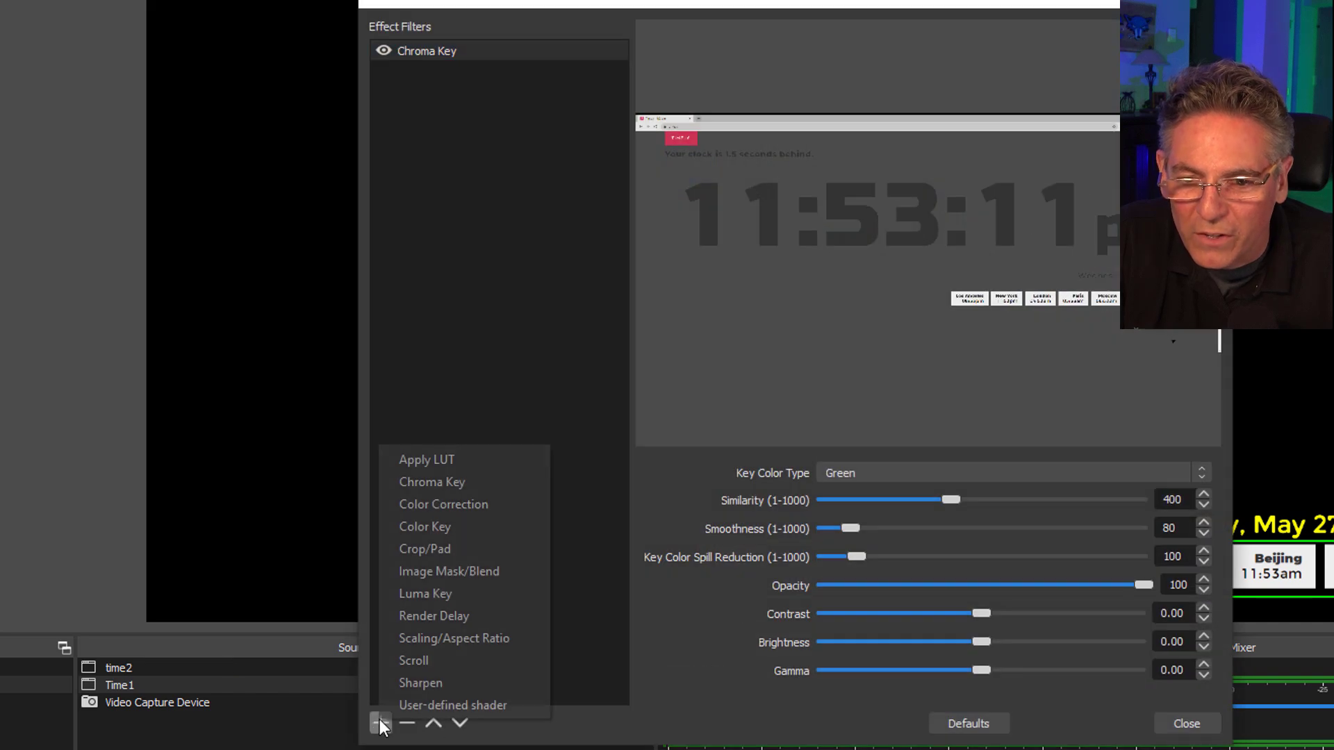
pyautogui.click(461, 511)
pyautogui.click(757, 409)
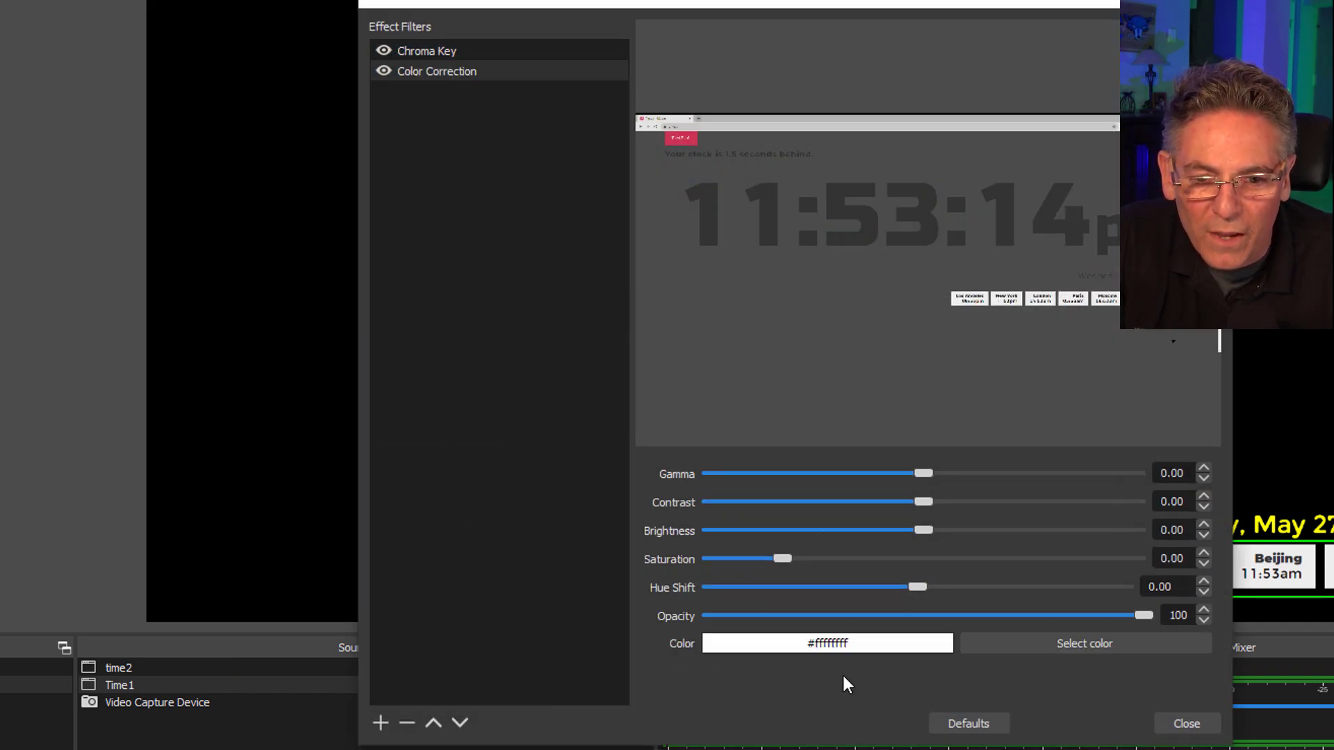
# Set the Time1 color correction to bright green, #55ff00.
pyautogui.click(1036, 640)
pyautogui.click(725, 293)
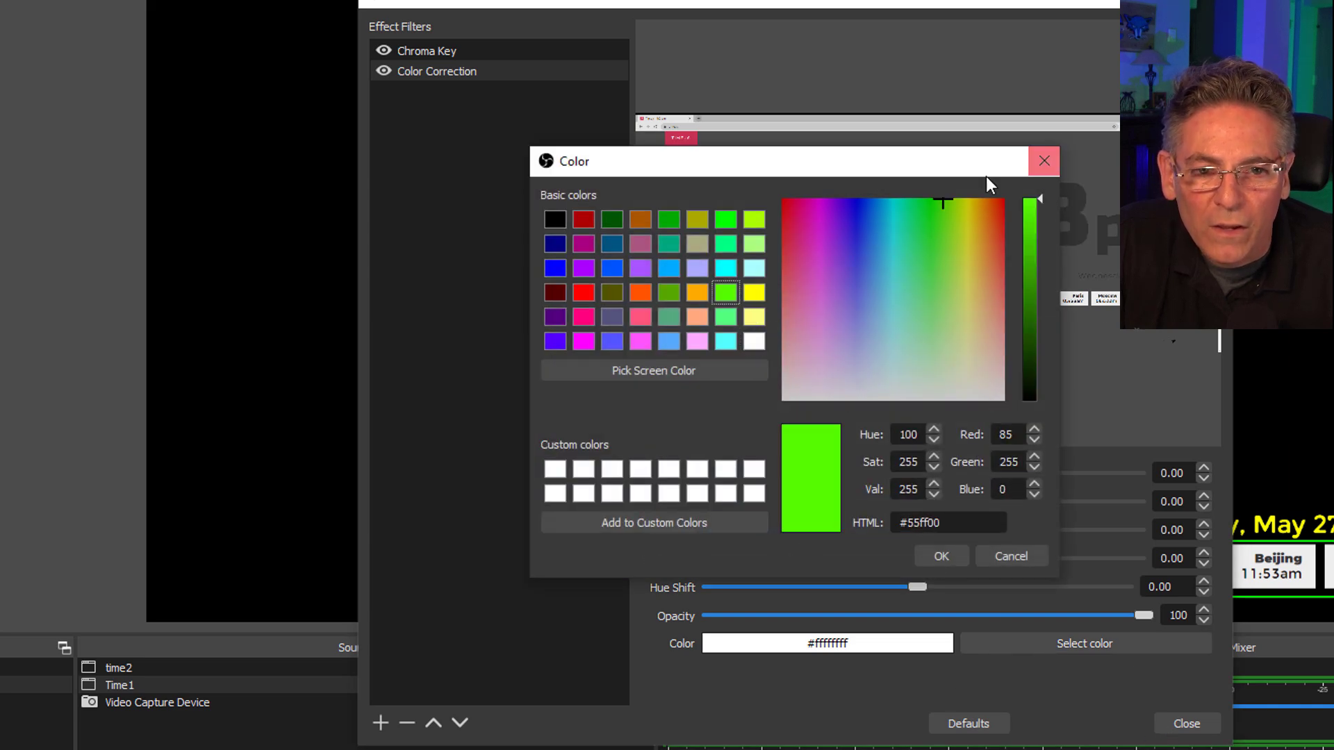
pyautogui.click(942, 556)
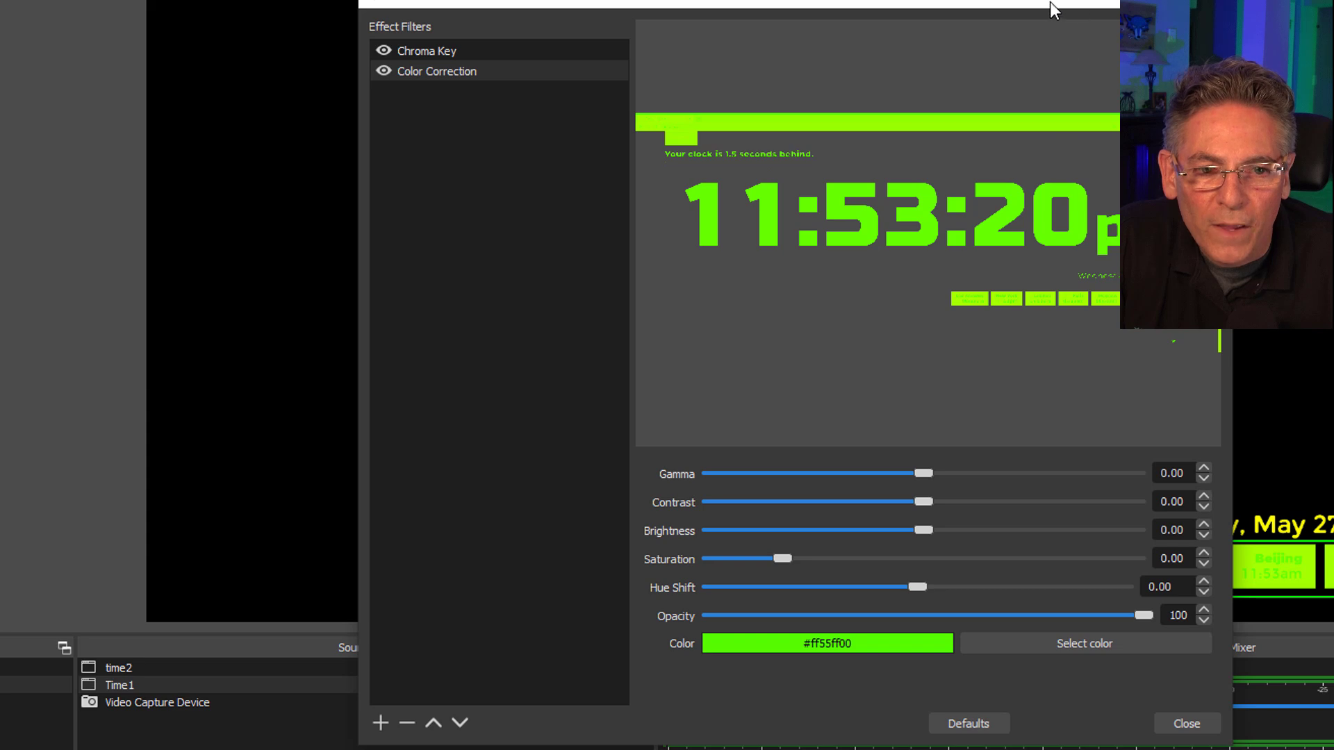
# Adjust the Time1 color correction to gamma -0.23, contrast 1.96, saturation 2.59 and hue shift -3.55.
pyautogui.moveTo(1053, 9); pyautogui.dragTo(473, 0)
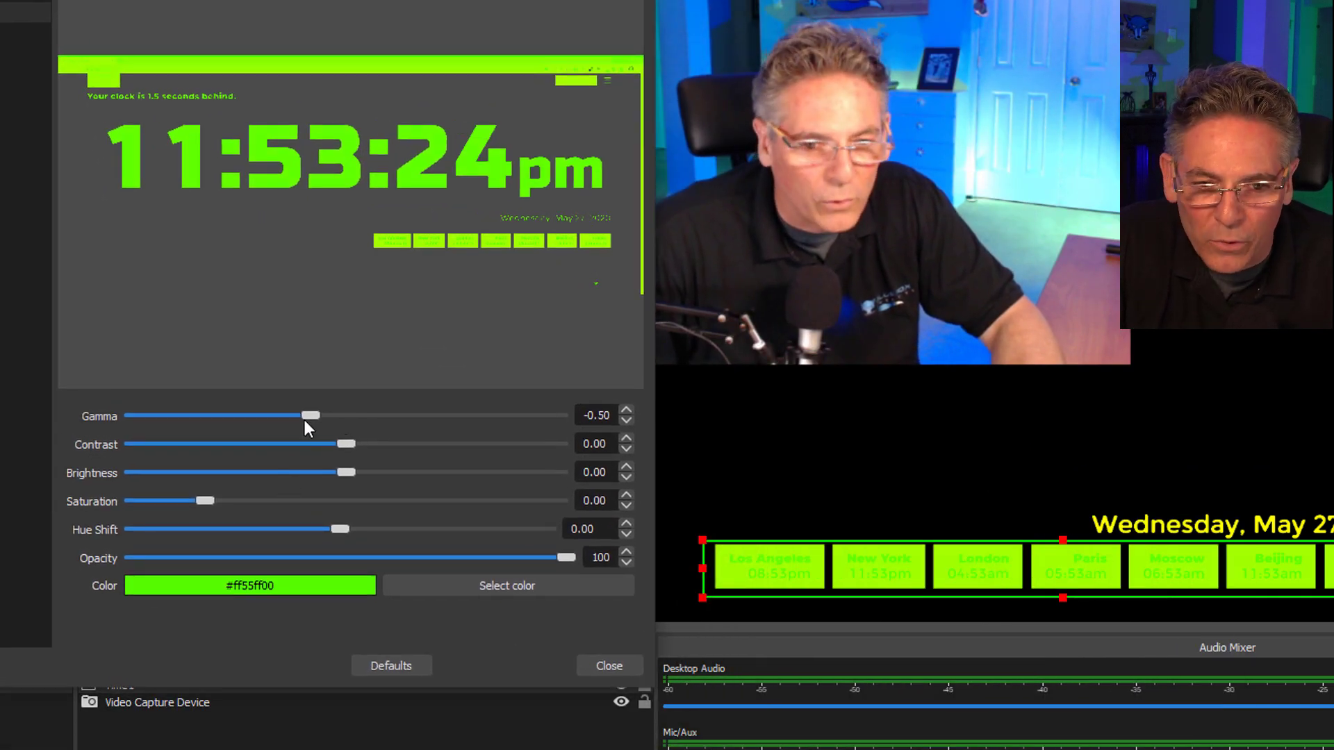
pyautogui.moveTo(223, 416); pyautogui.dragTo(555, 455)
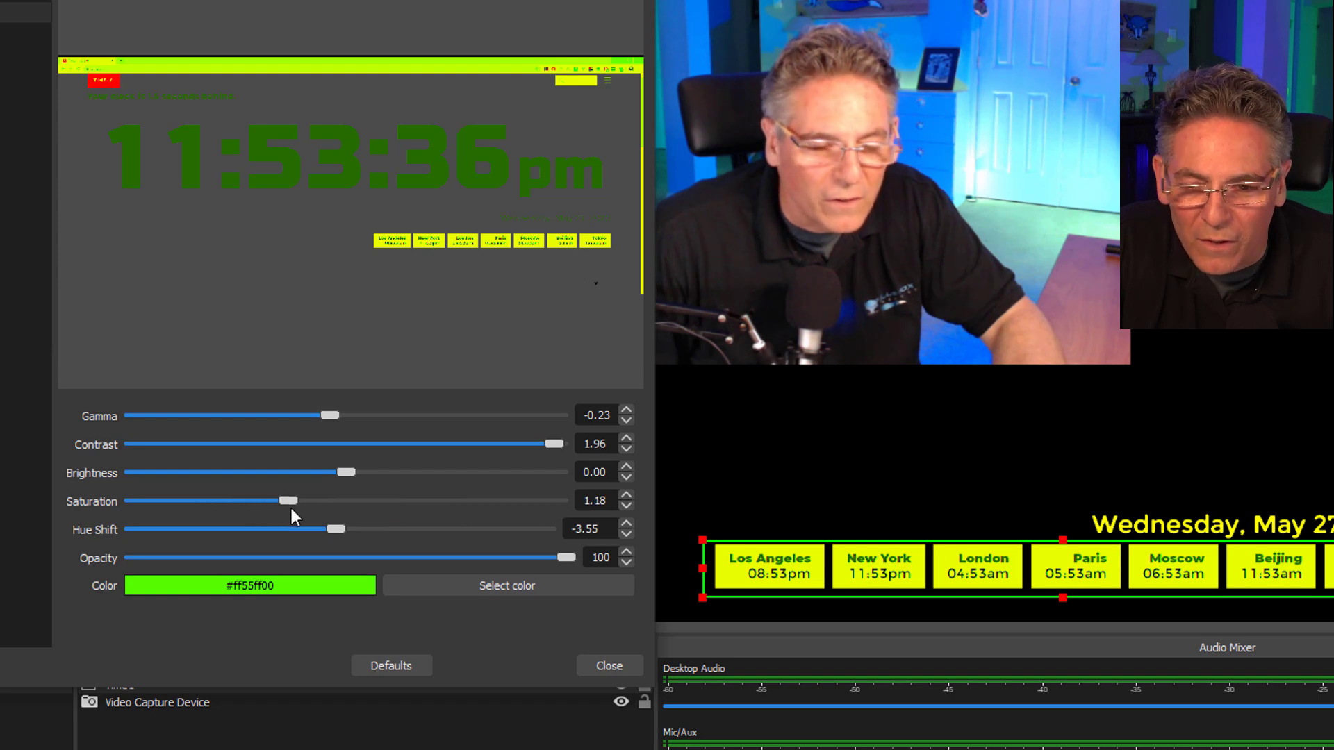
pyautogui.moveTo(430, 519); pyautogui.dragTo(391, 518)
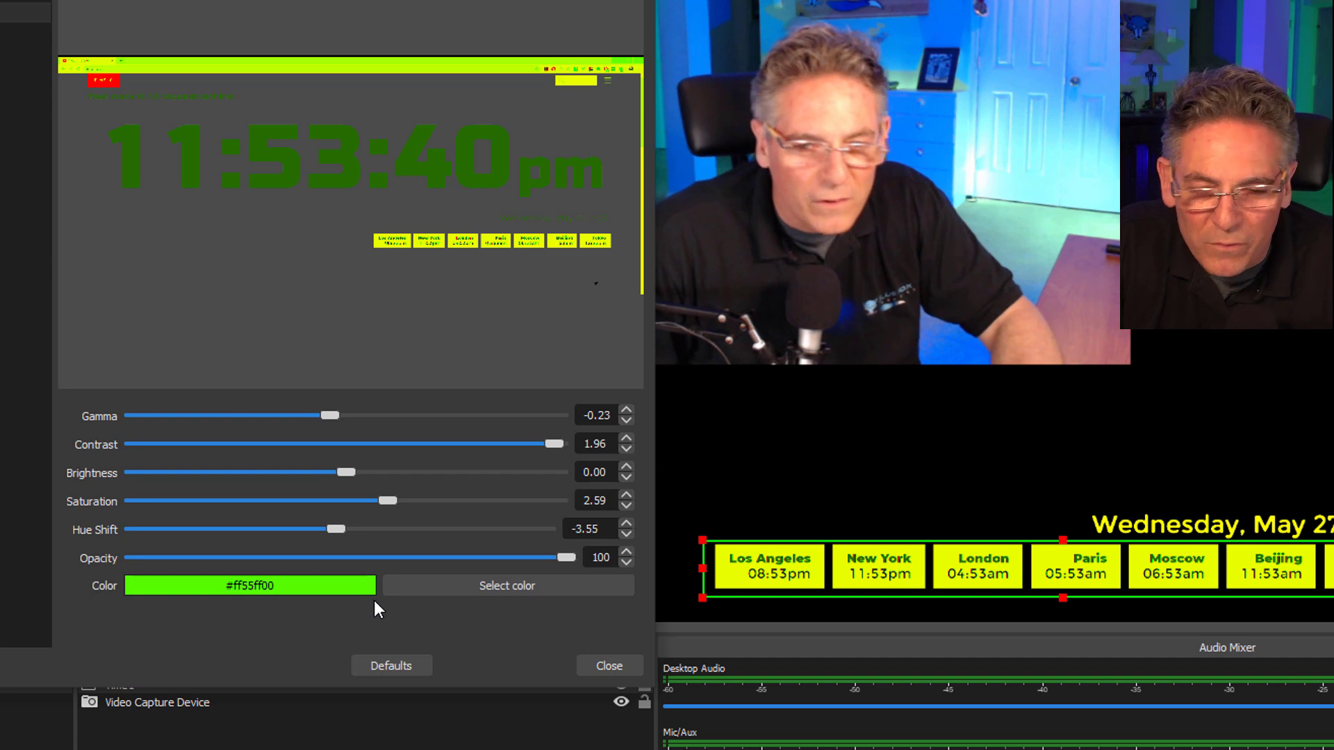
# Change the Time1 color correction to red, #ff0000.
pyautogui.click(436, 586)
pyautogui.click(7, 236)
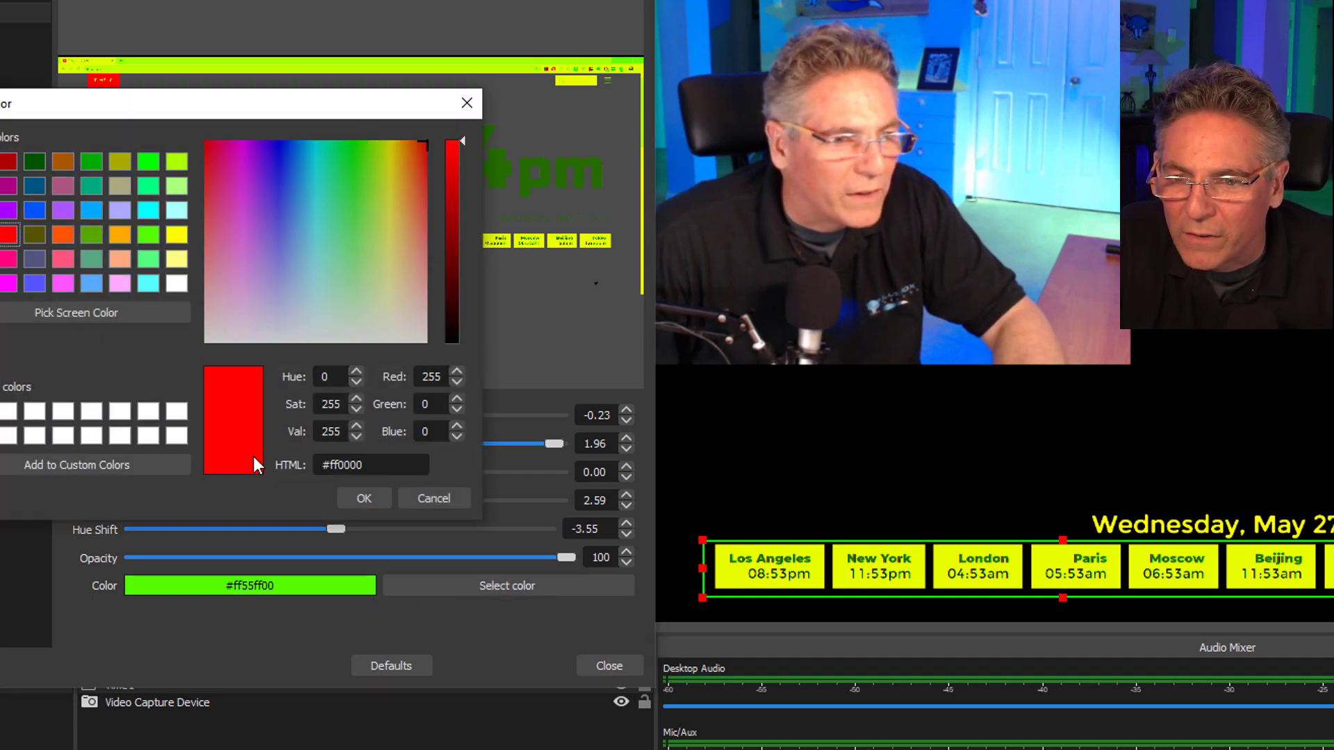
pyautogui.click(363, 499)
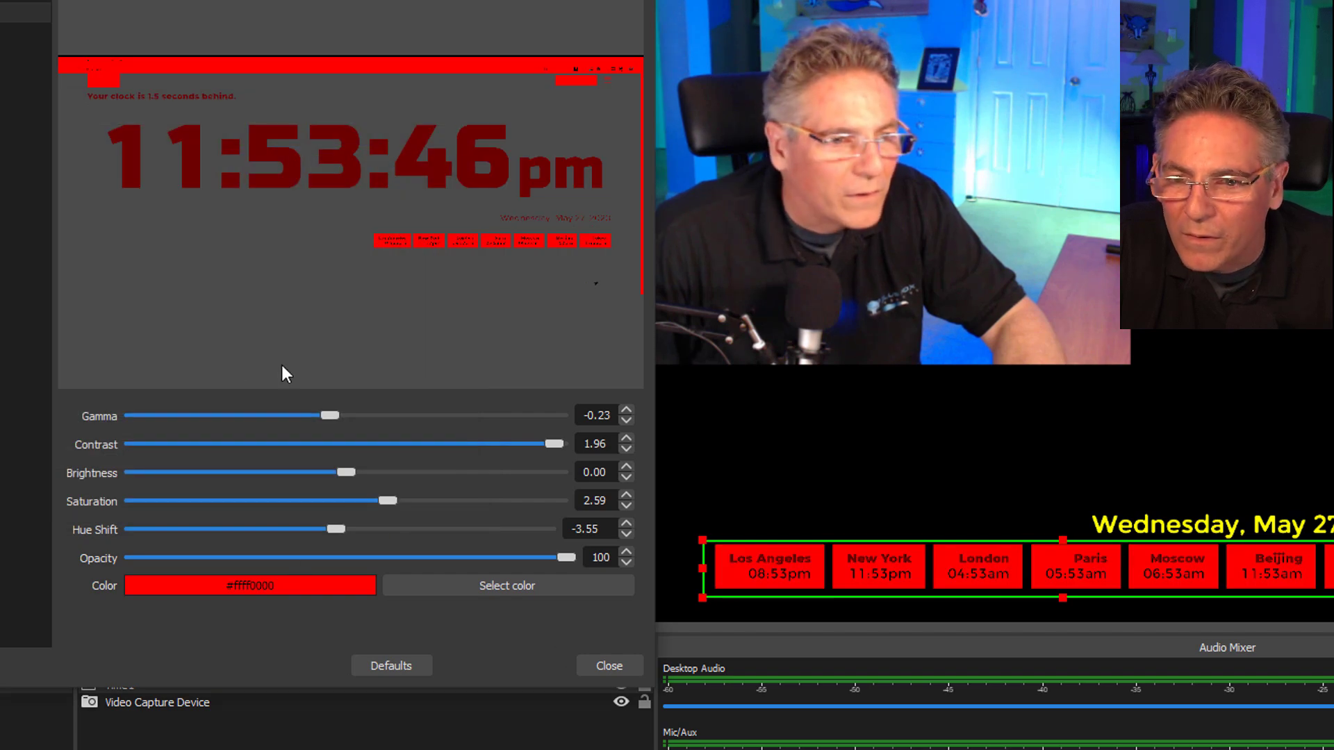
# Recolor the Time1 city clocks with magenta #aa007f in the color correction and close the filters.
pyautogui.click(450, 588)
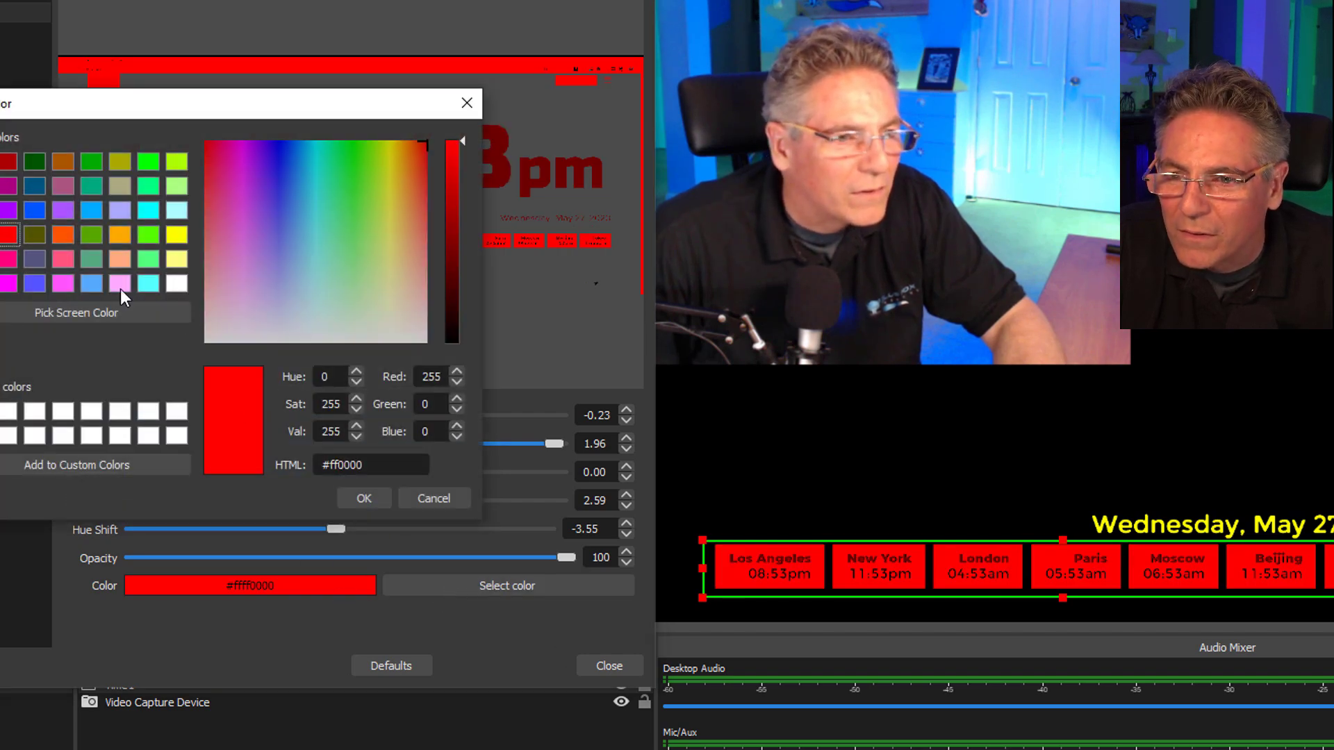
pyautogui.click(8, 186)
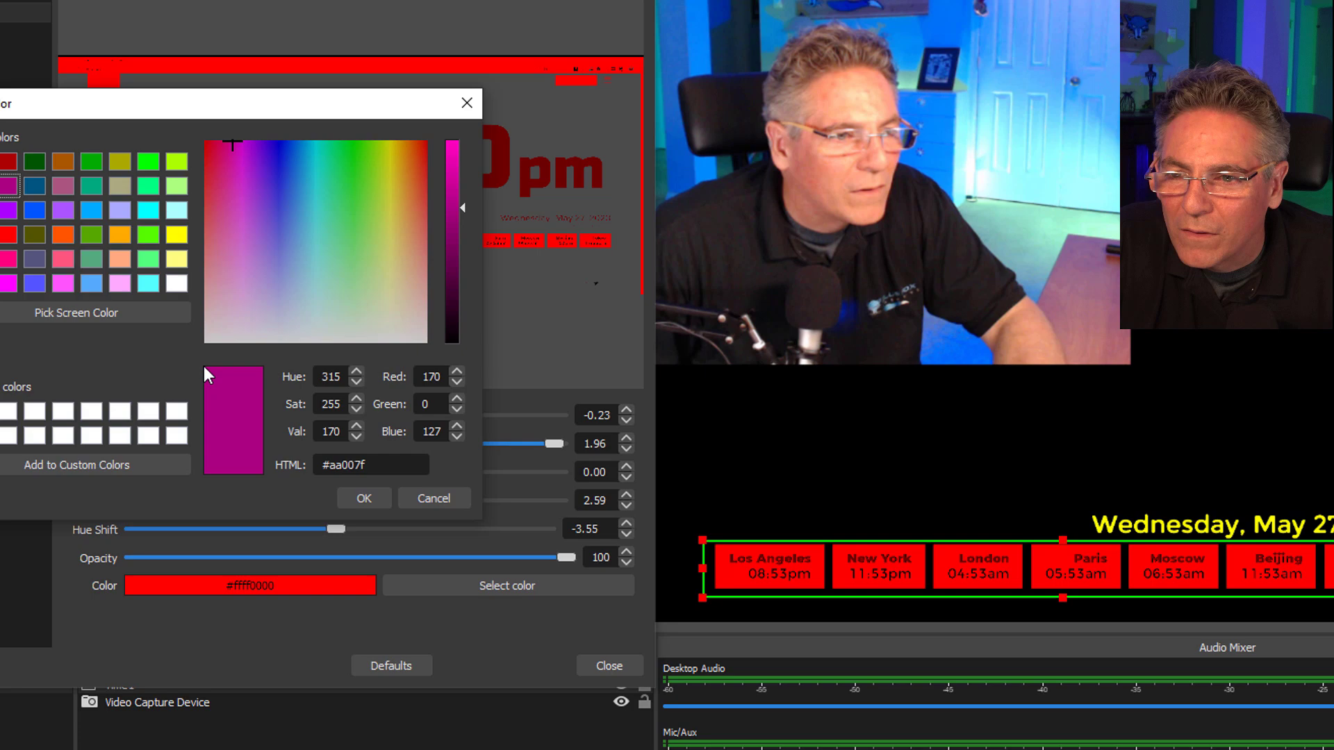
pyautogui.click(361, 498)
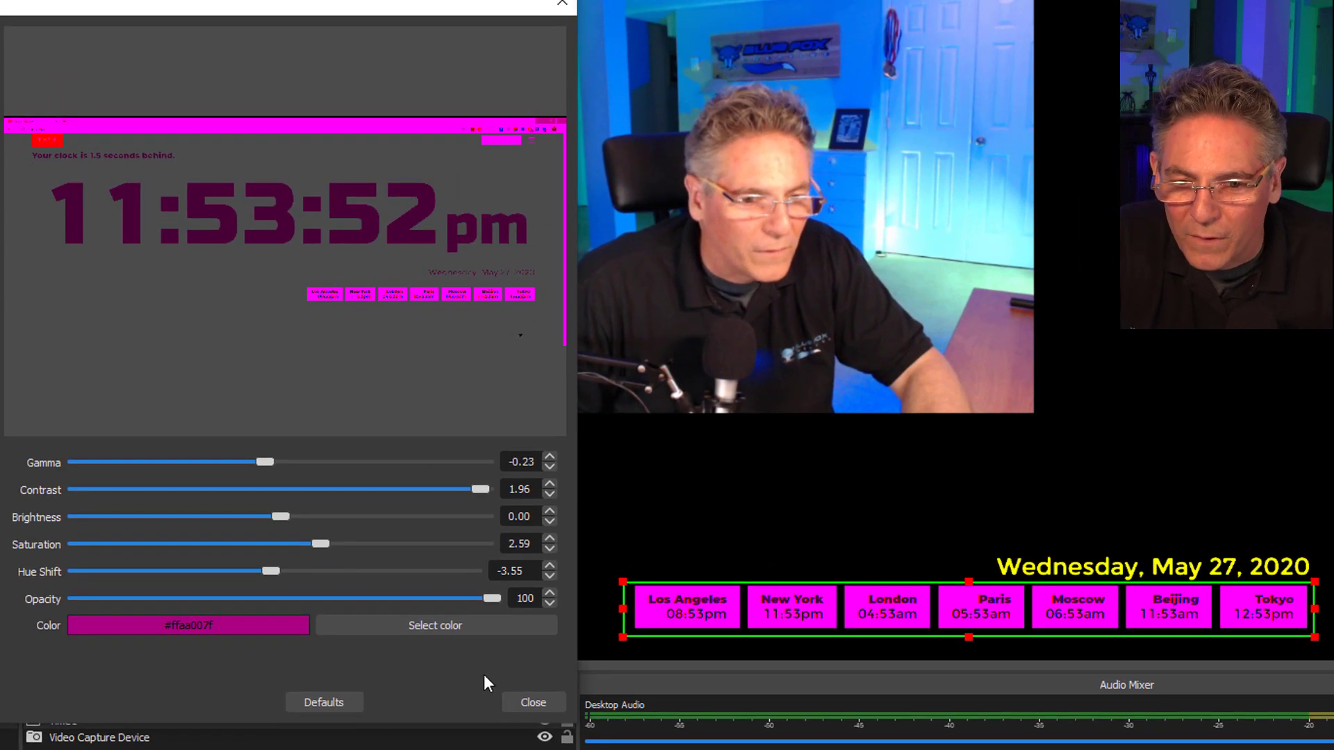
pyautogui.click(536, 705)
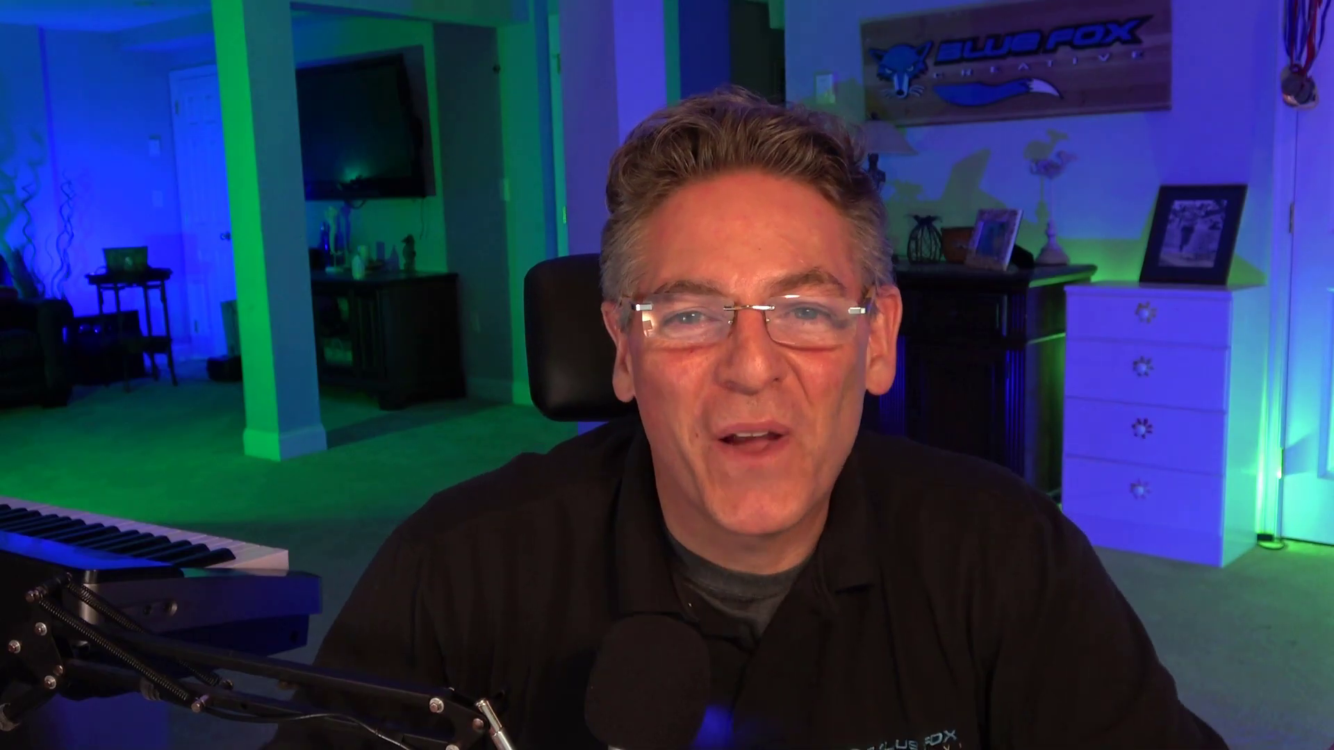